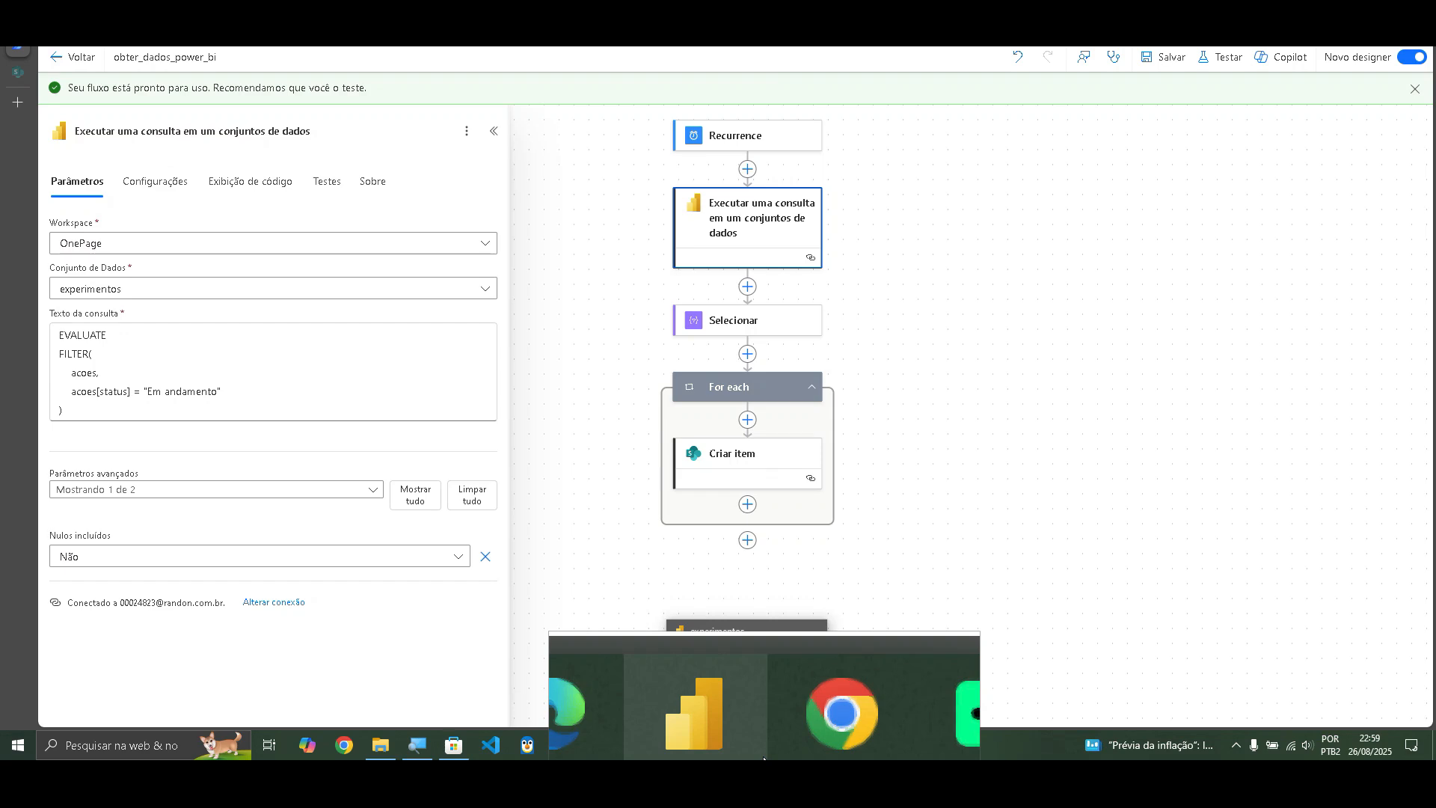
Switch to Power BI Desktop and open the DAX query view, passing through the table data
click(763, 759)
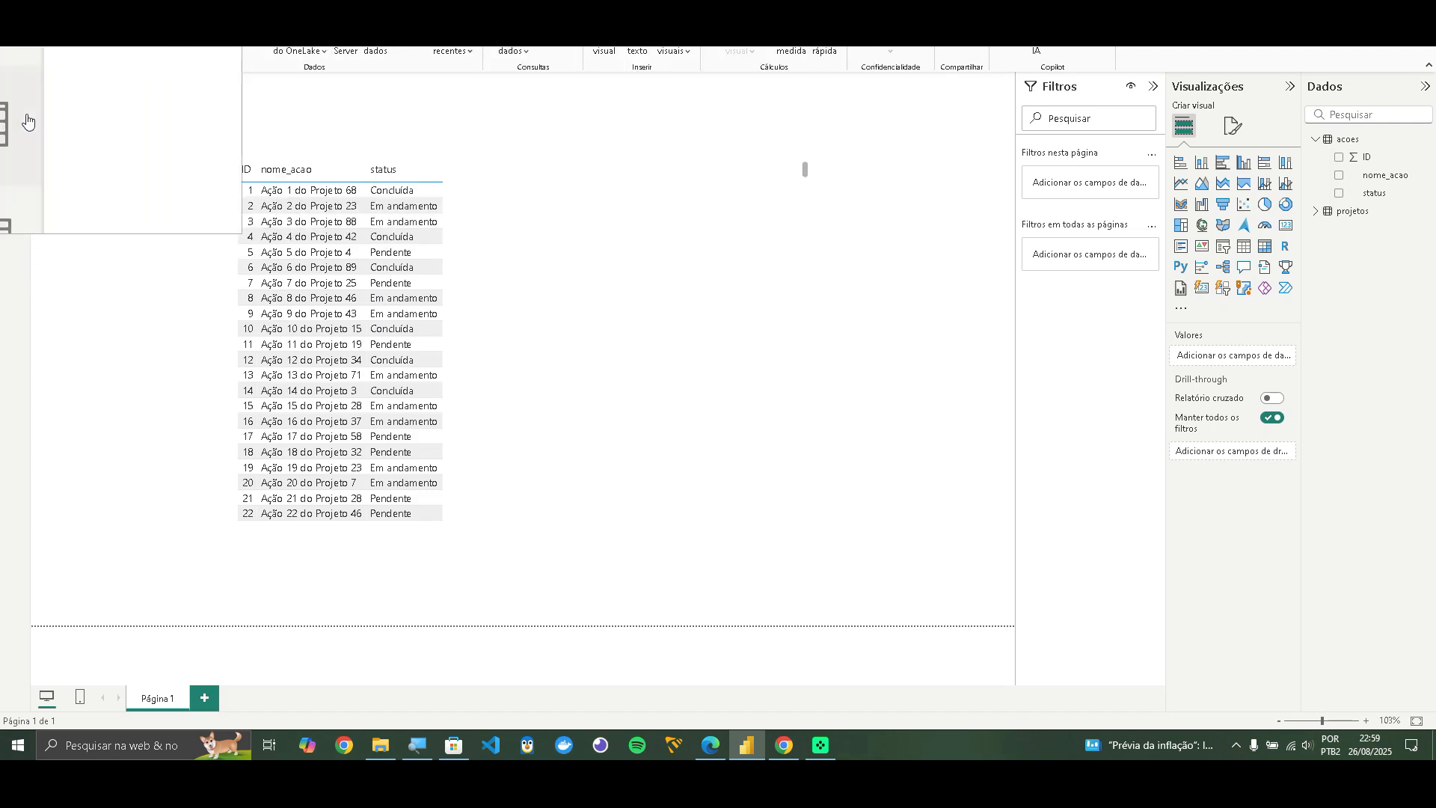
click(23, 121)
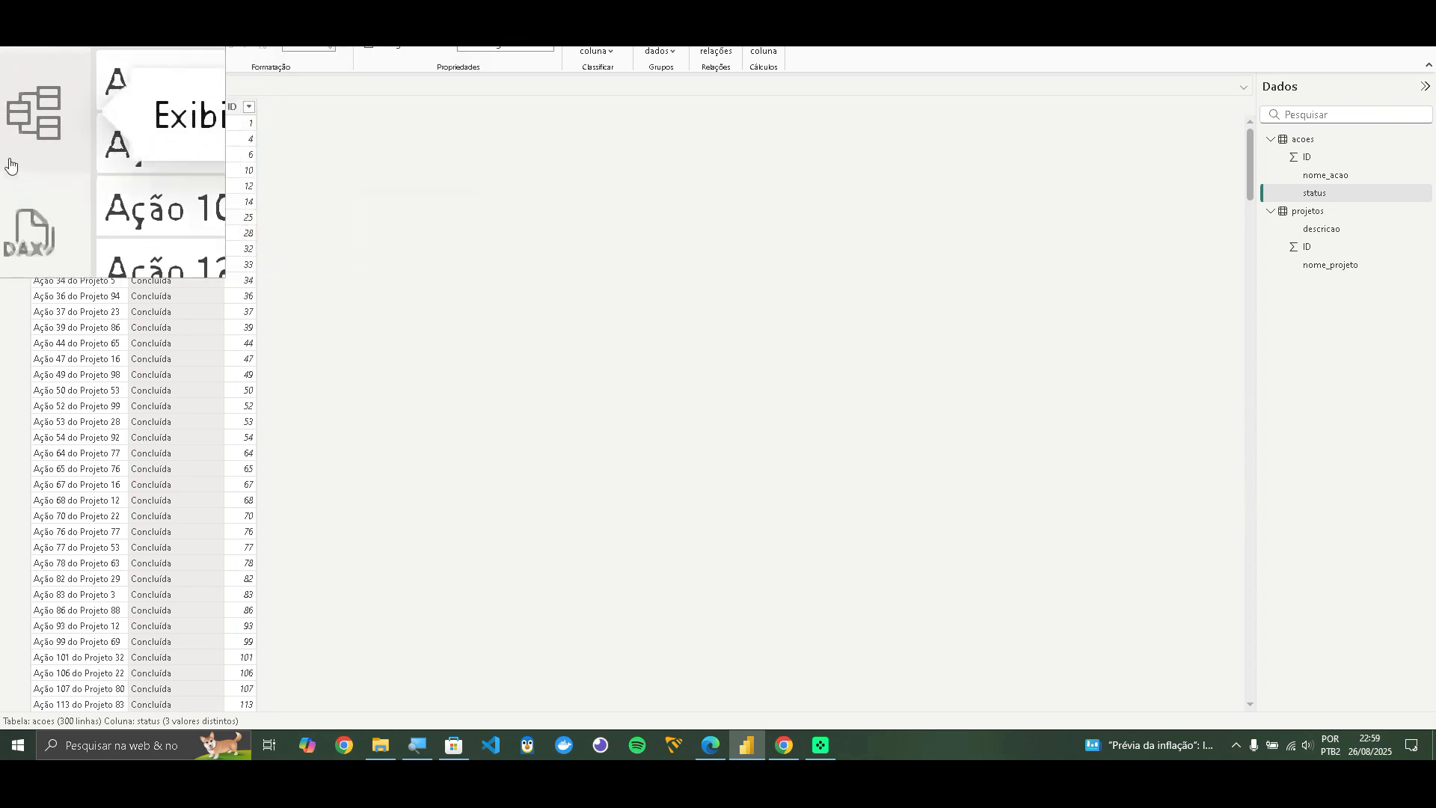
click(14, 176)
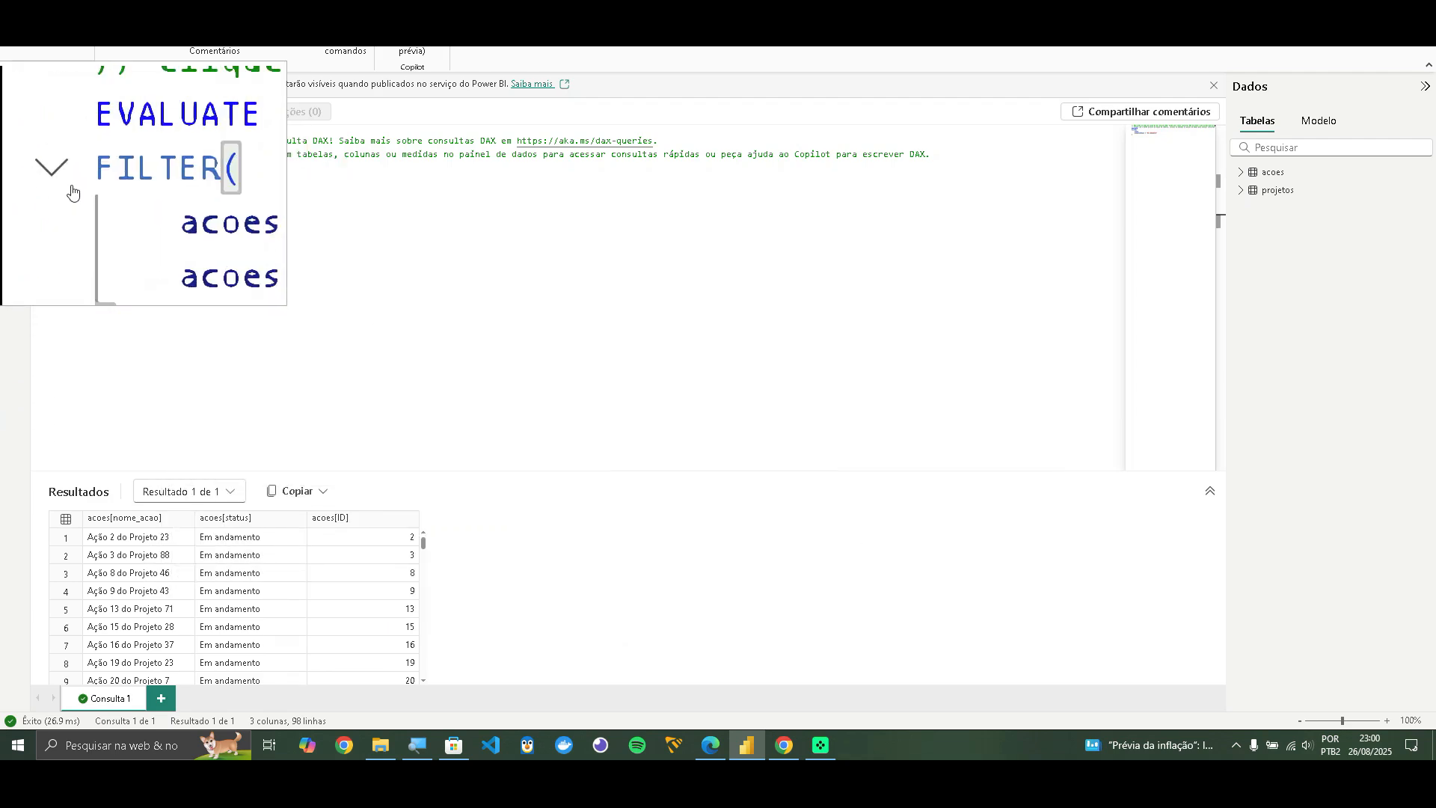
Examine the EVALUATE and FILTER keywords in the DAX query
click(76, 168)
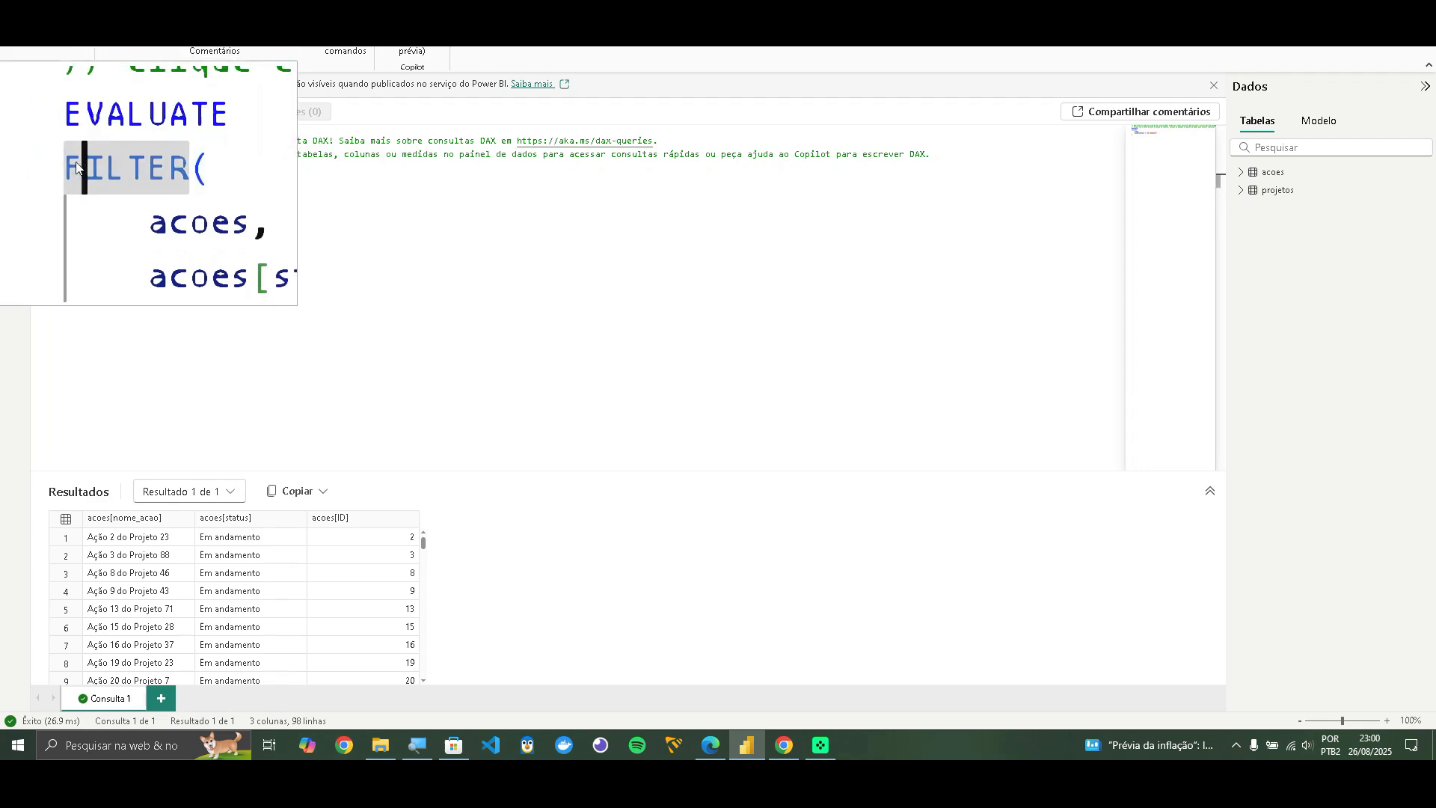
click(77, 168)
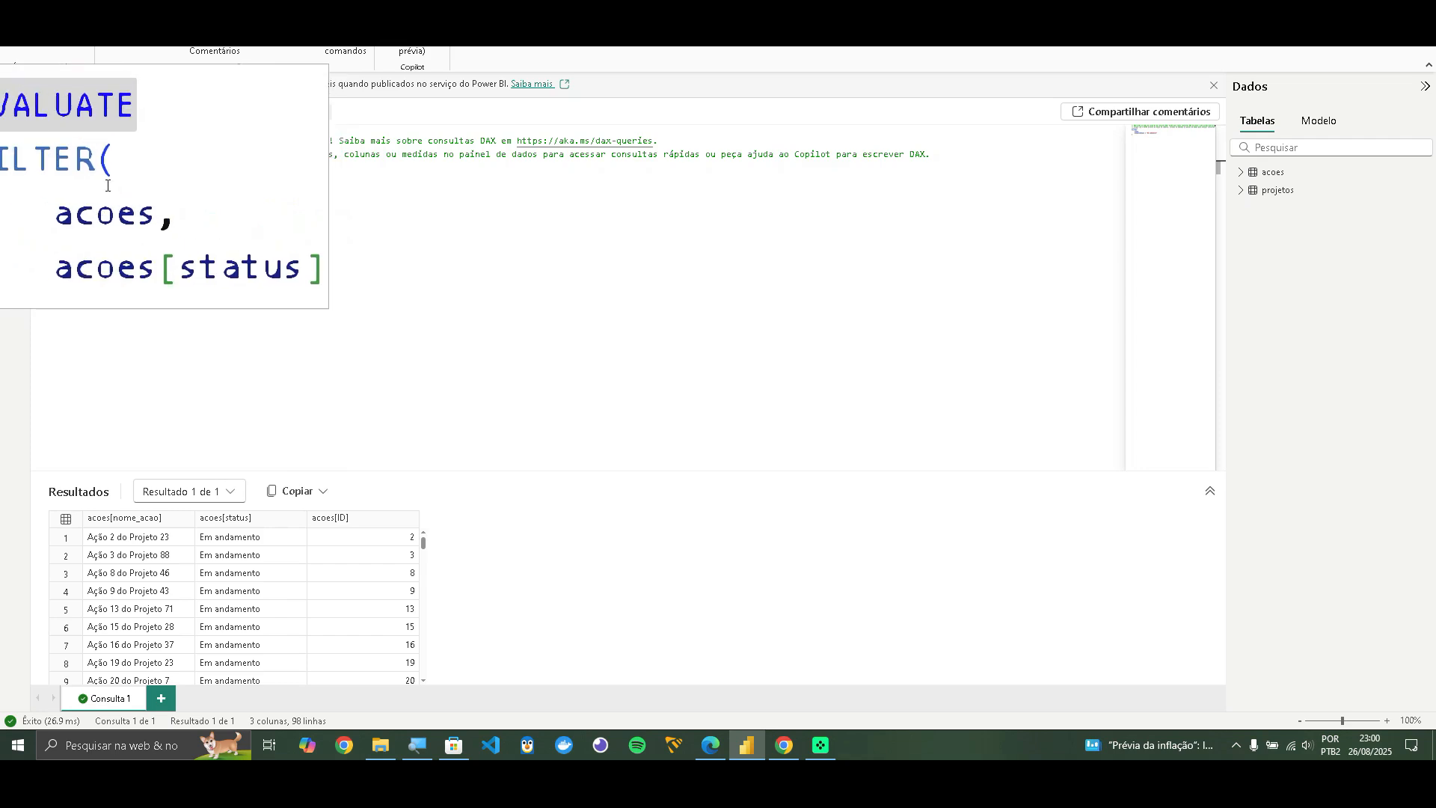
click(76, 175)
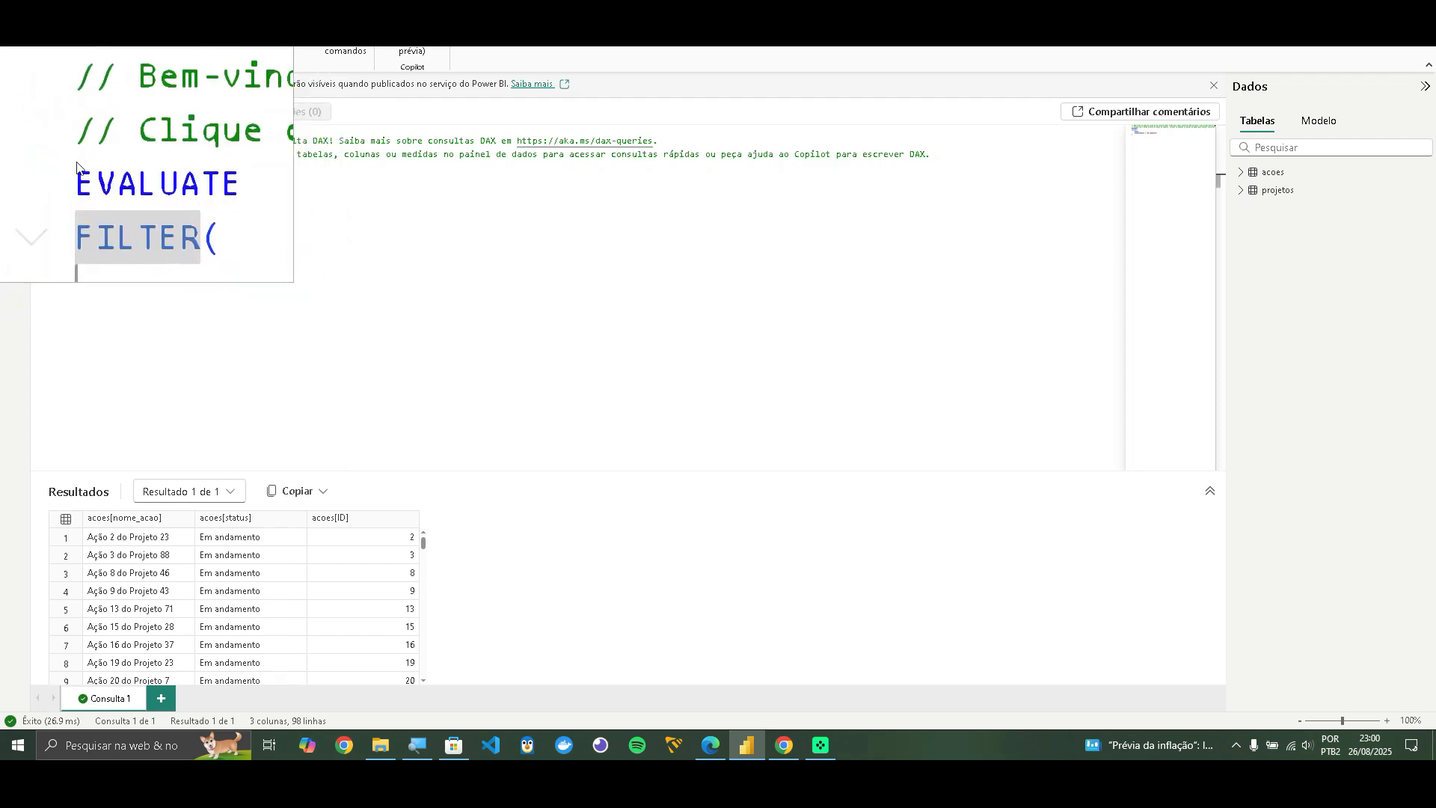
click(76, 171)
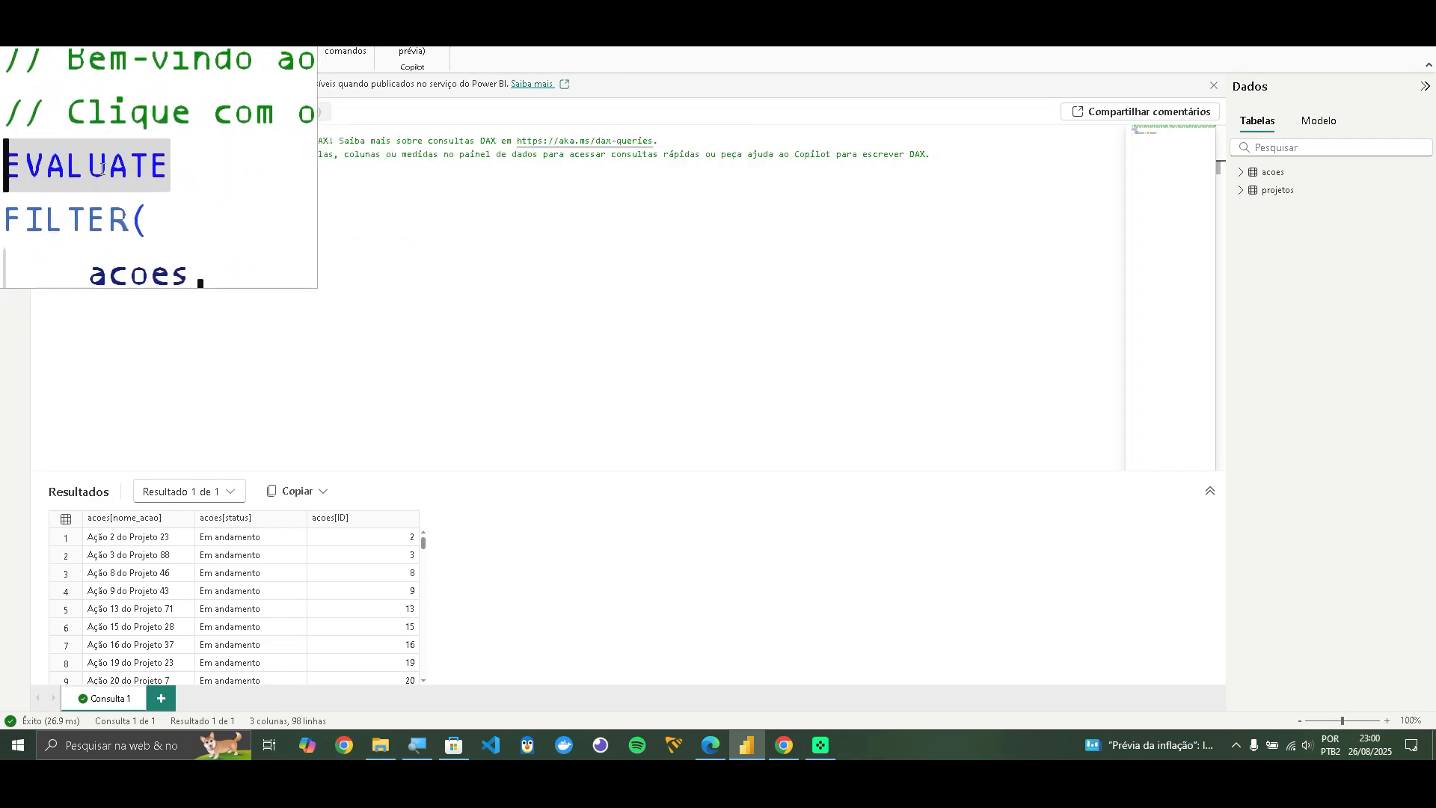
click(104, 169)
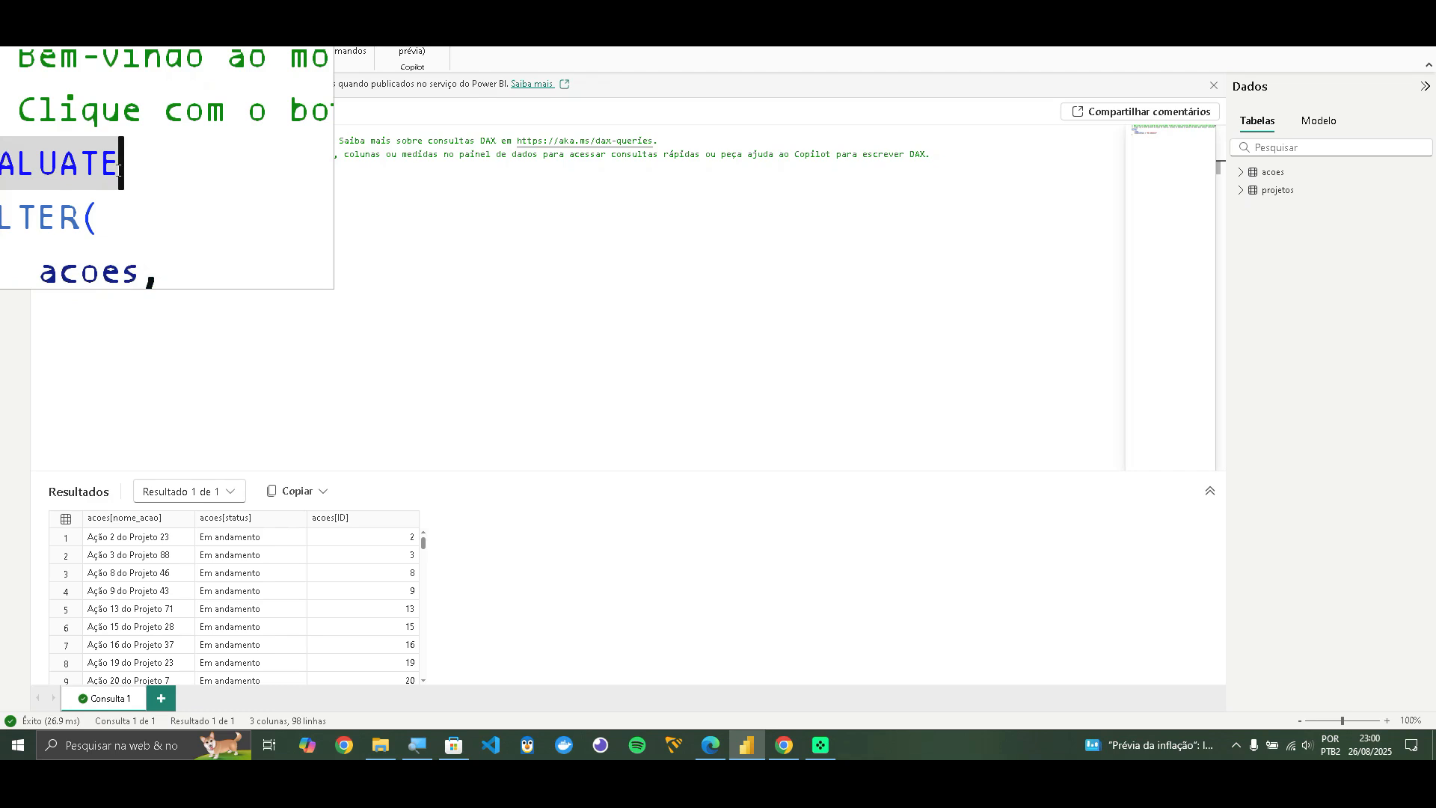
click(101, 186)
mouse_move(105, 188)
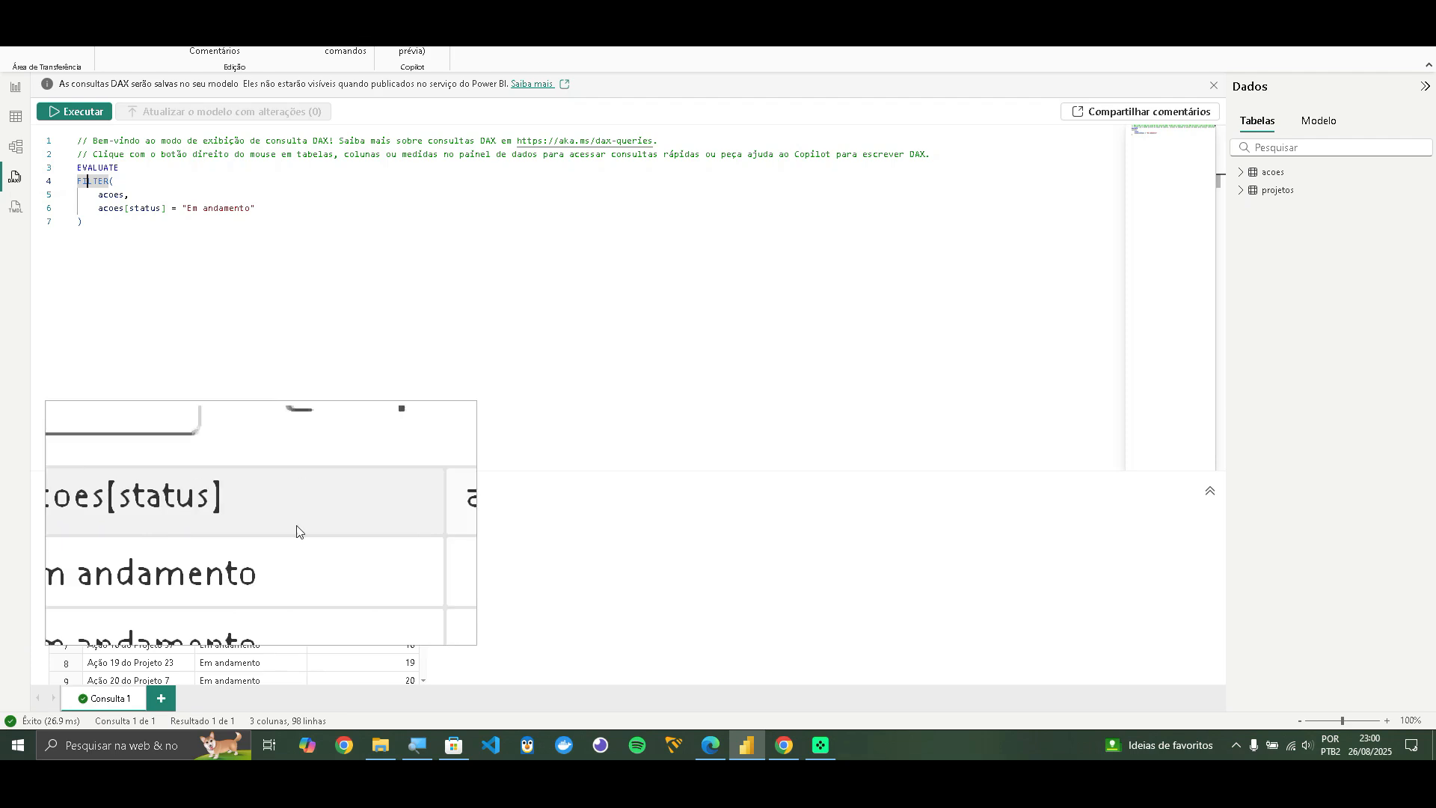
Extend the DAX query's filter with && acoes[ID] = 2 after the "Em andamento" status condition and run the query
click(261, 212)
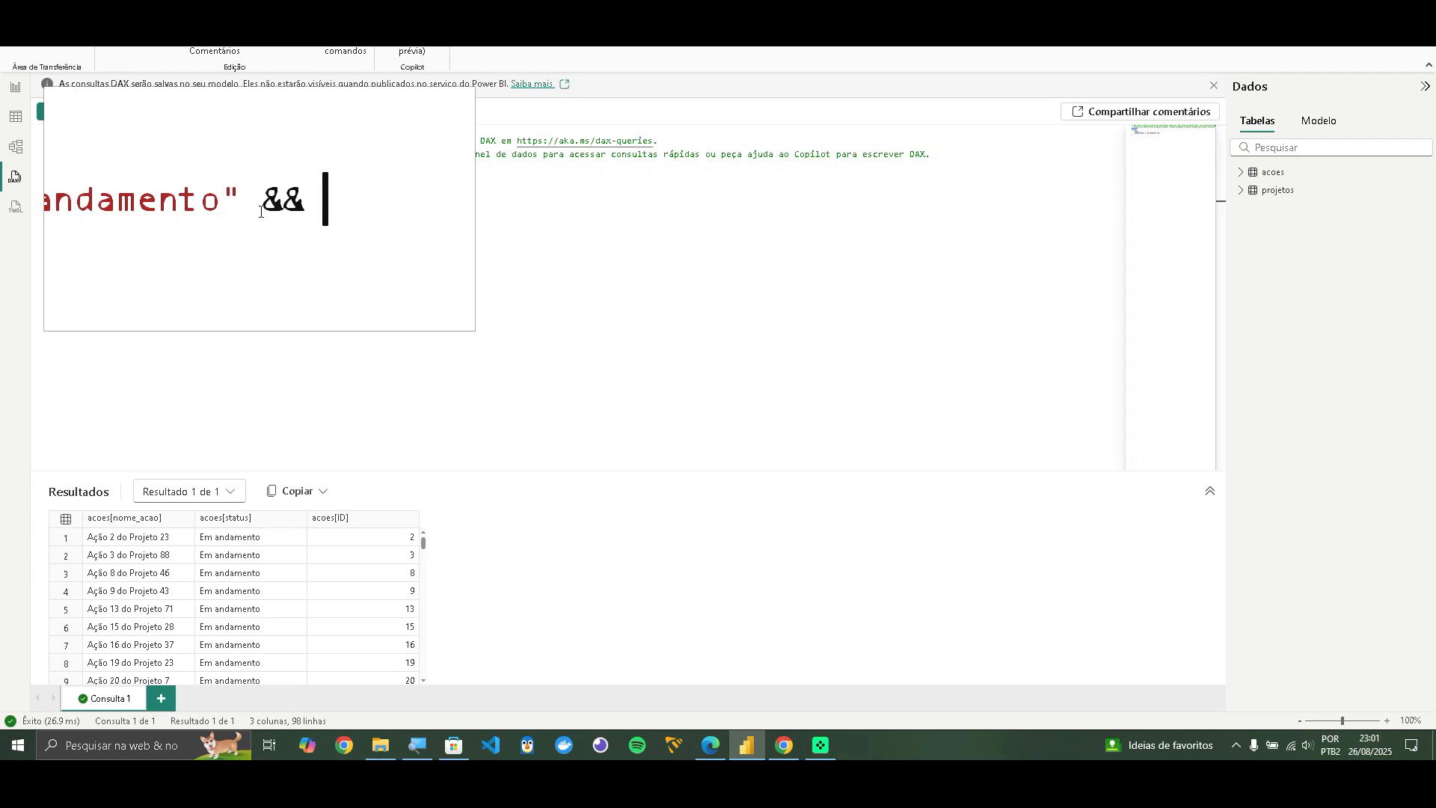
key(Caps_Lock)
text(ID)
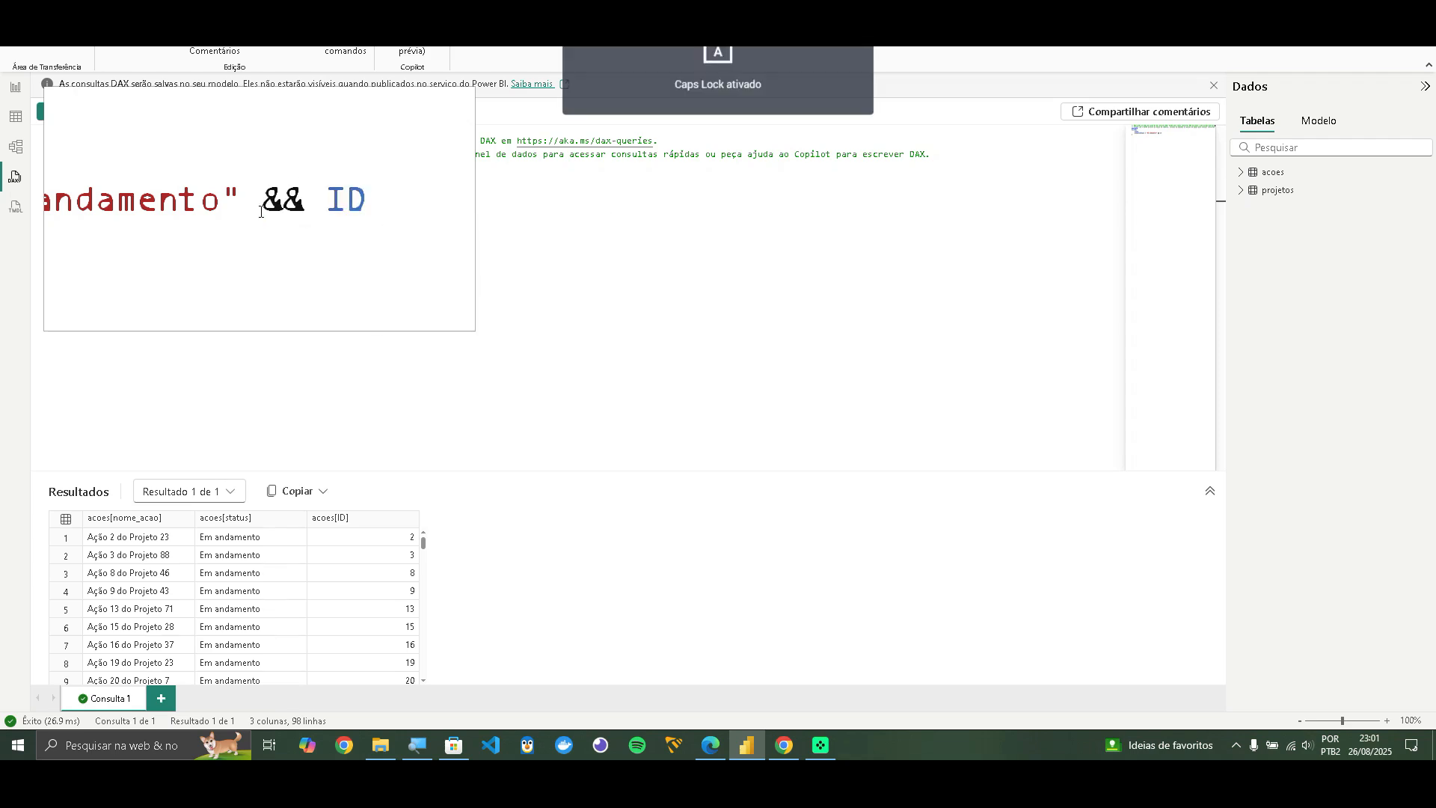
key(BackSpace)
key(BackSpace)
key(BackSpace)
text(ACOE)
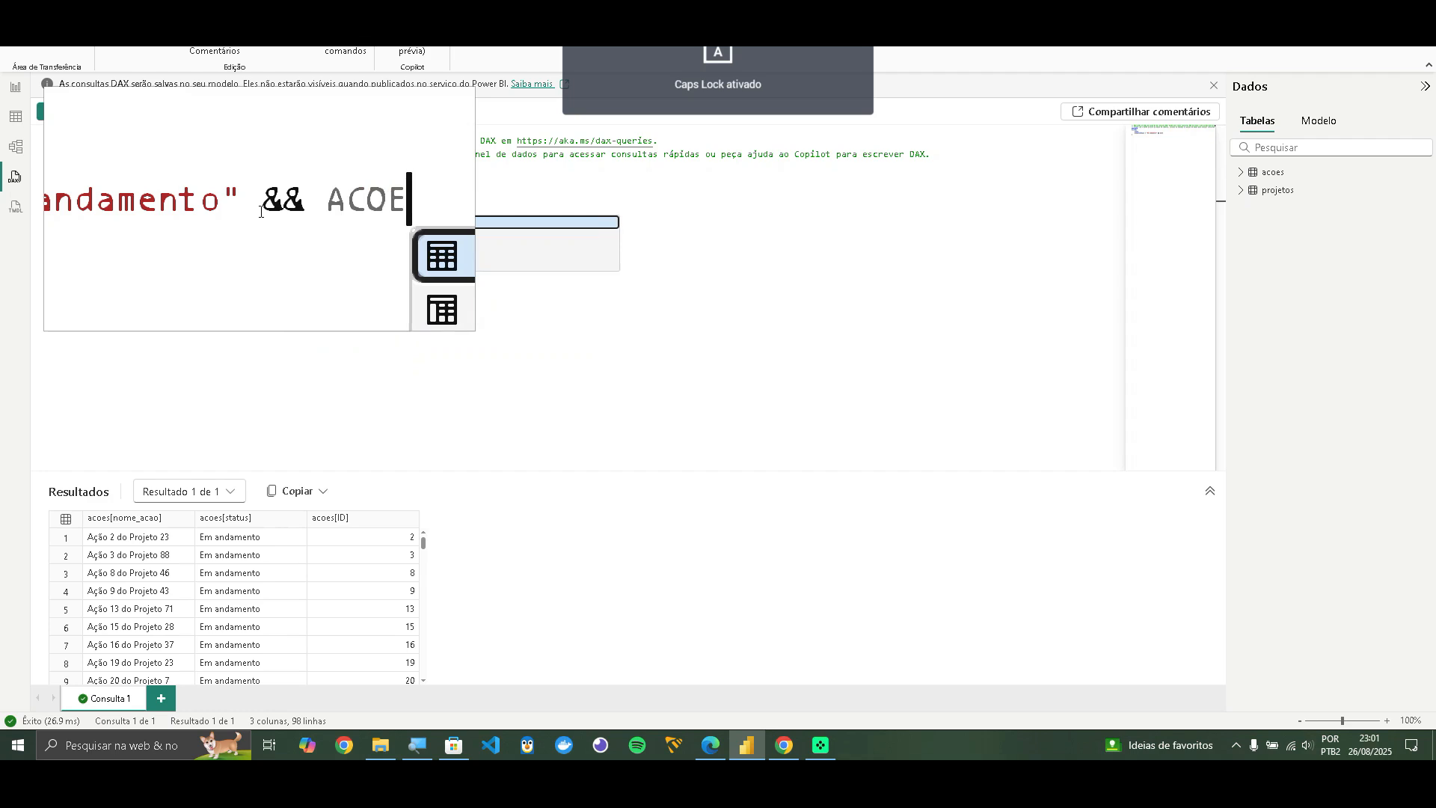
text(S)
click(376, 237)
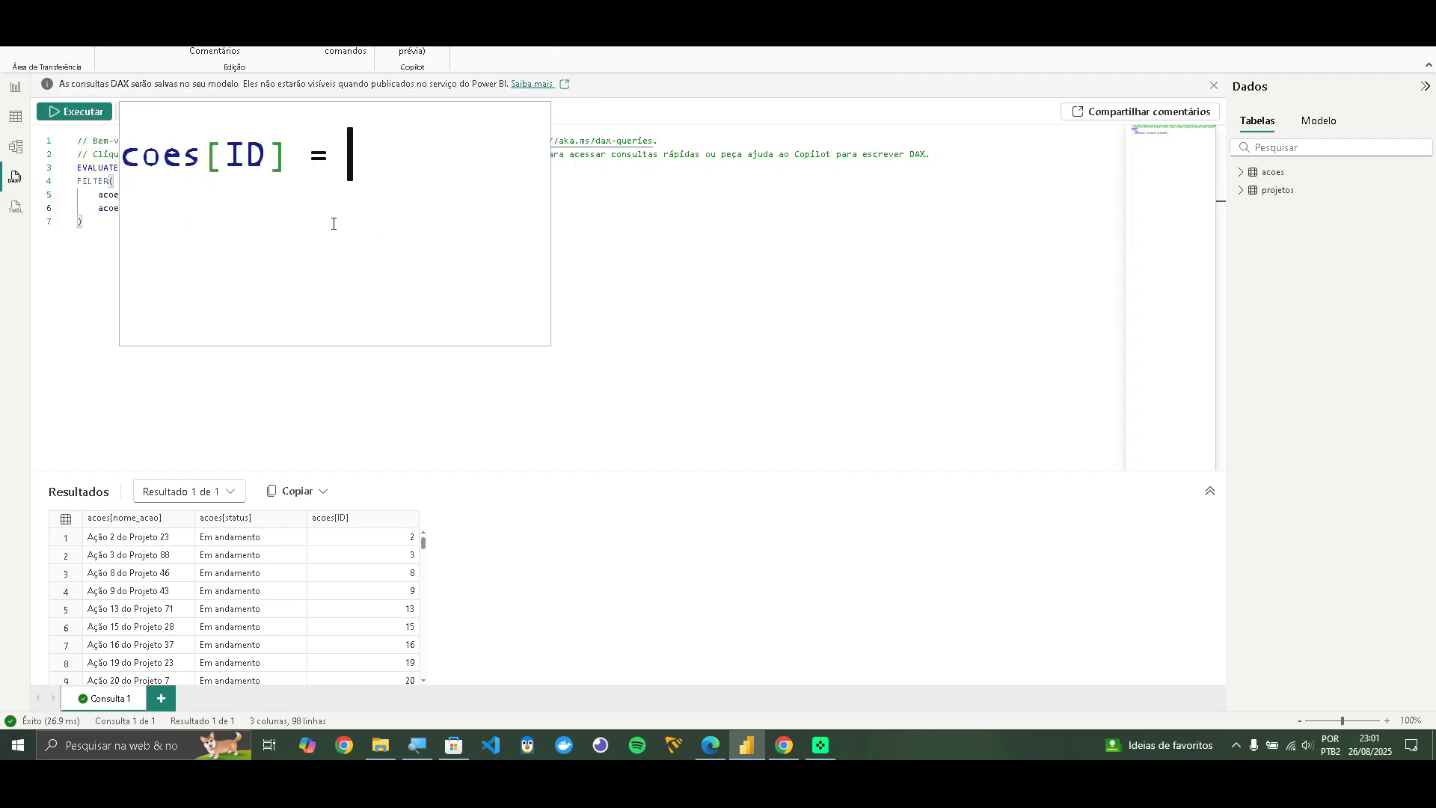
text(= 2)
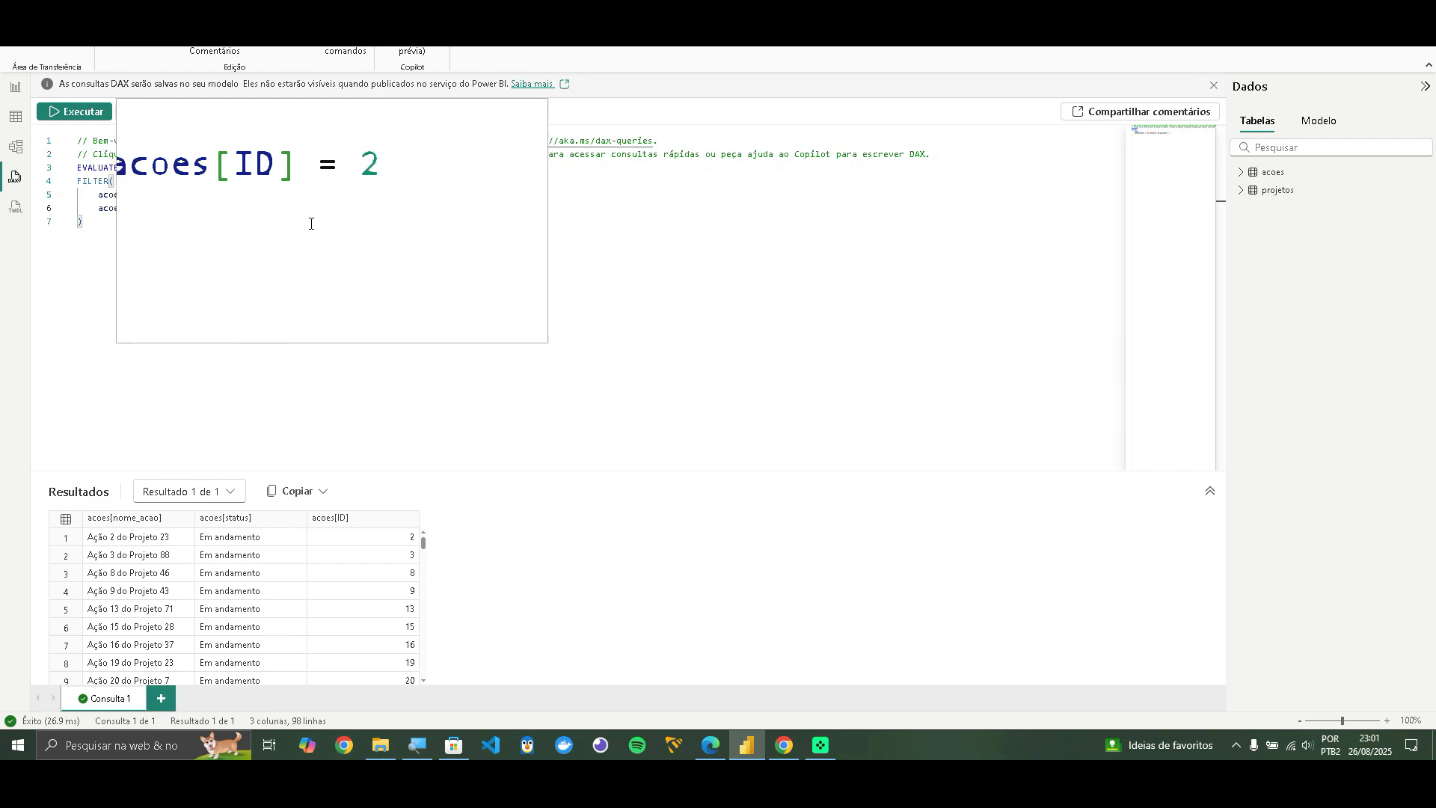
click(79, 114)
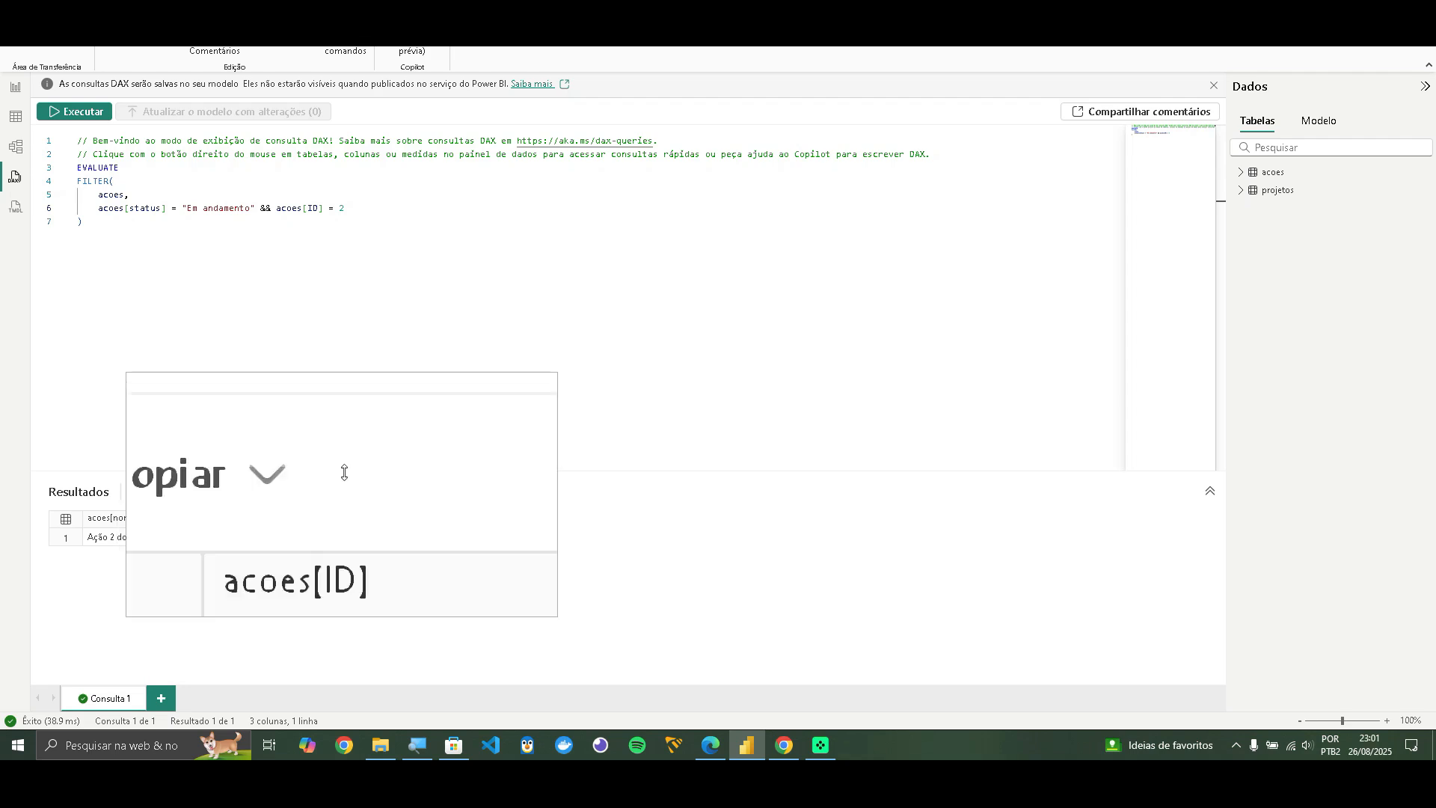
Remove the acoes[ID] condition from the DAX query and run it again
click(345, 210)
drag(345, 210, 262, 214)
key(BackSpace)
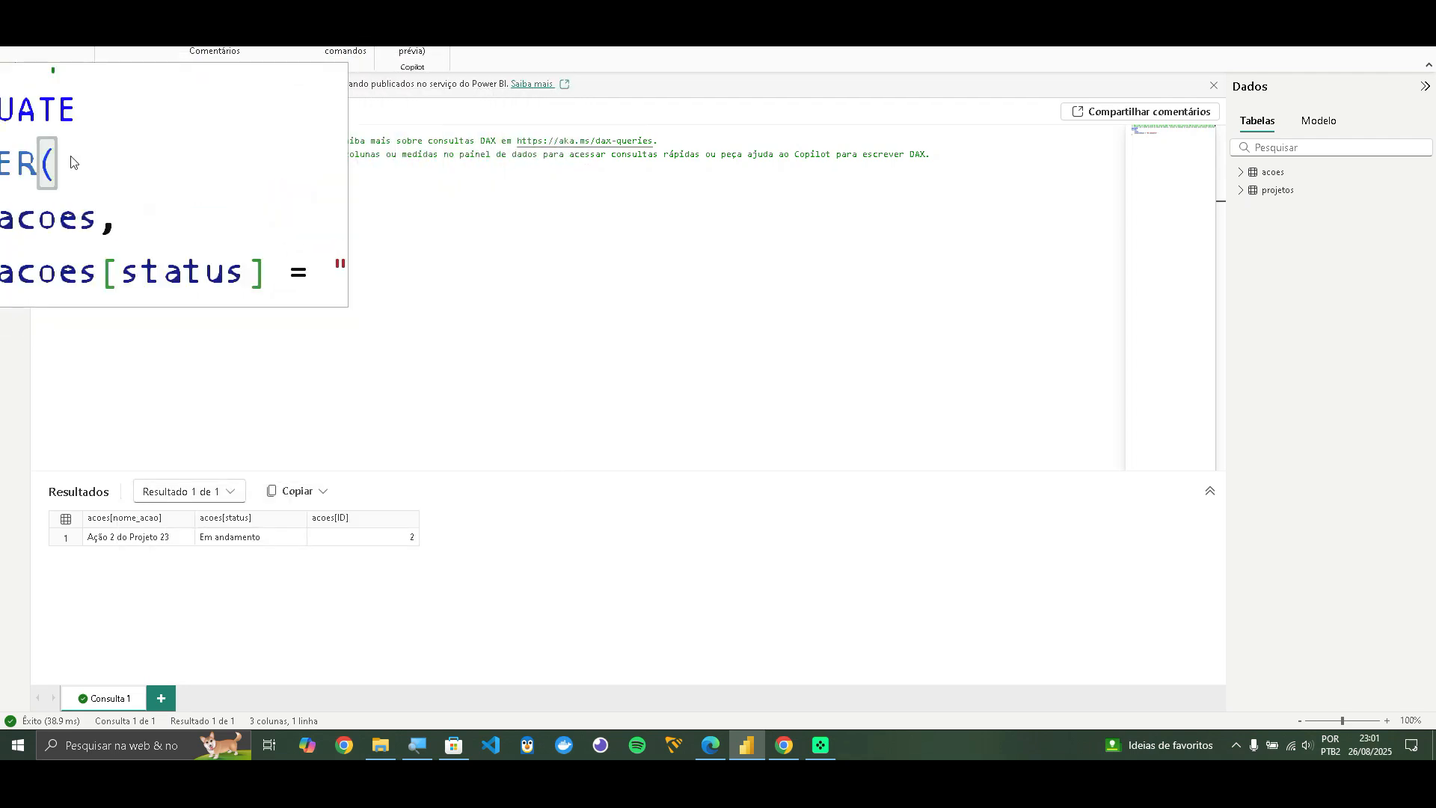
click(66, 111)
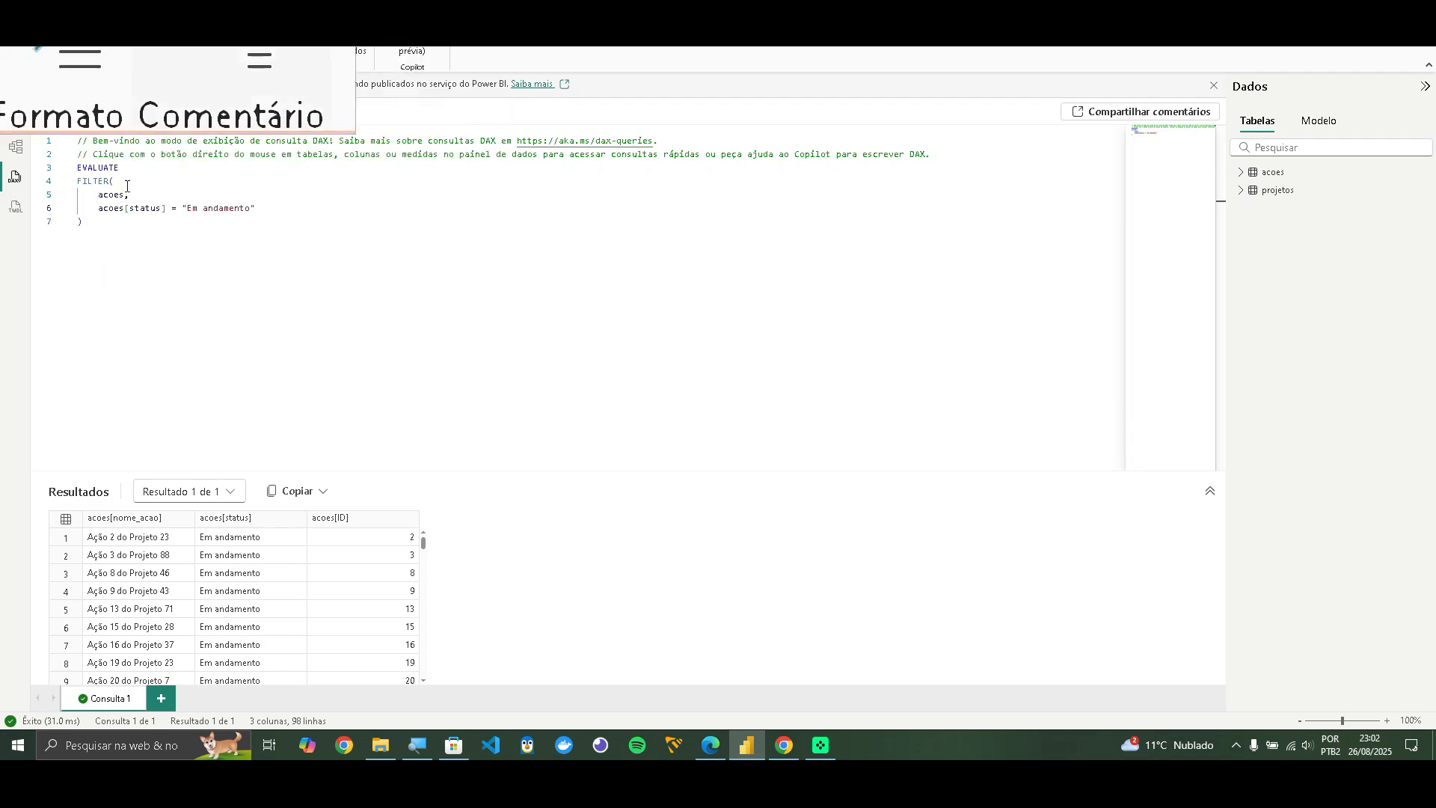
Select the whole DAX query from EVALUATE to the closing parenthesis and switch to the Power Automate flow
drag(90, 223, 69, 177)
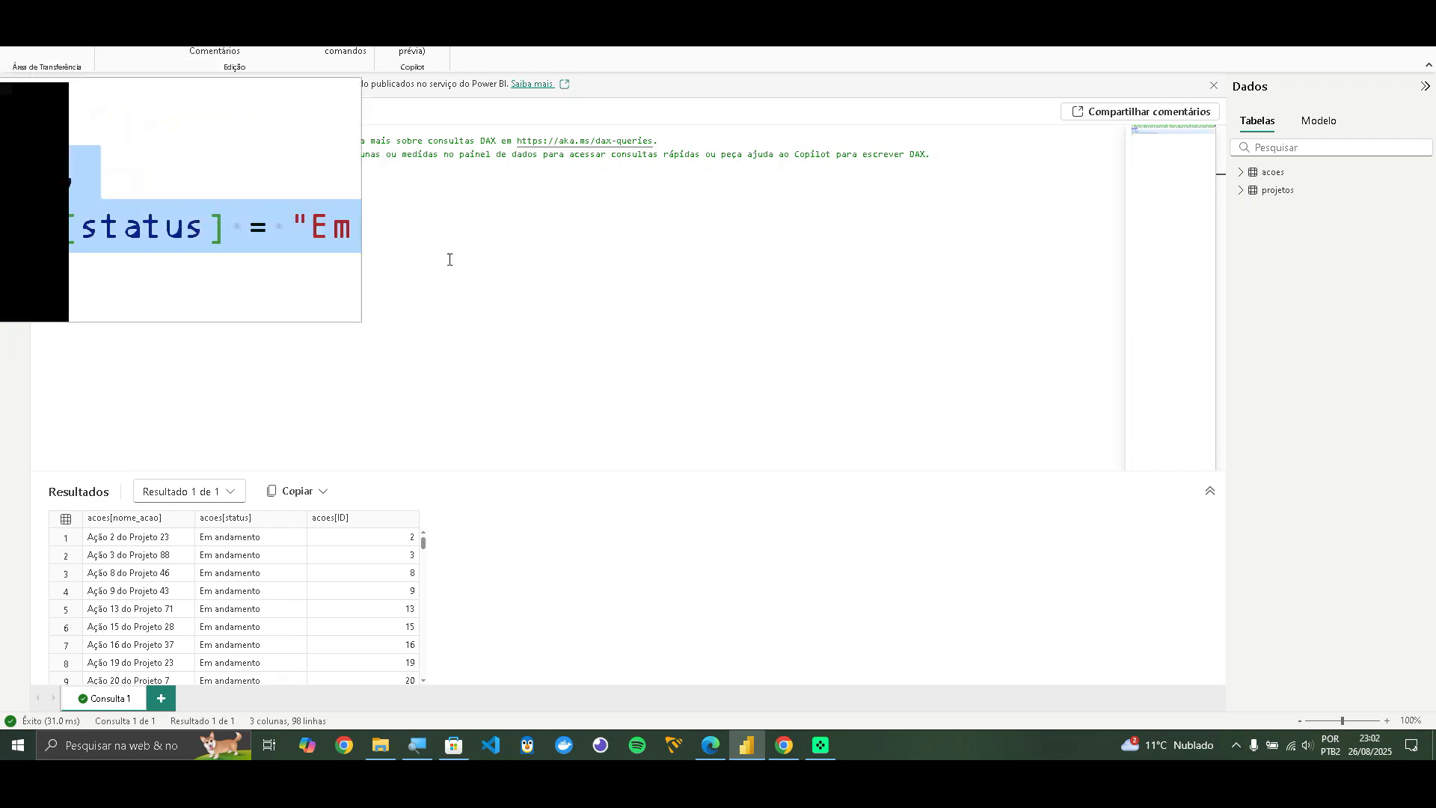
click(638, 154)
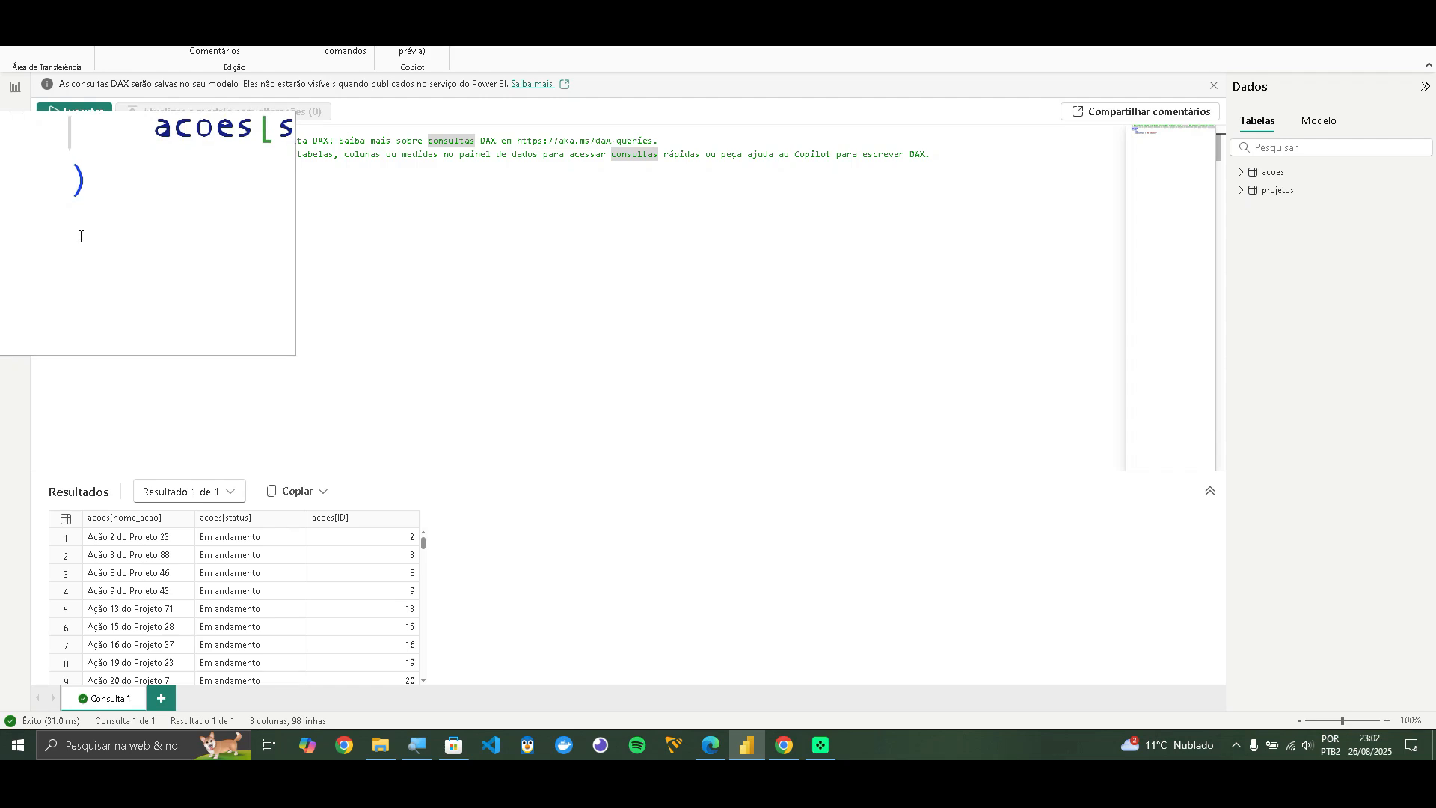
drag(87, 221, 56, 165)
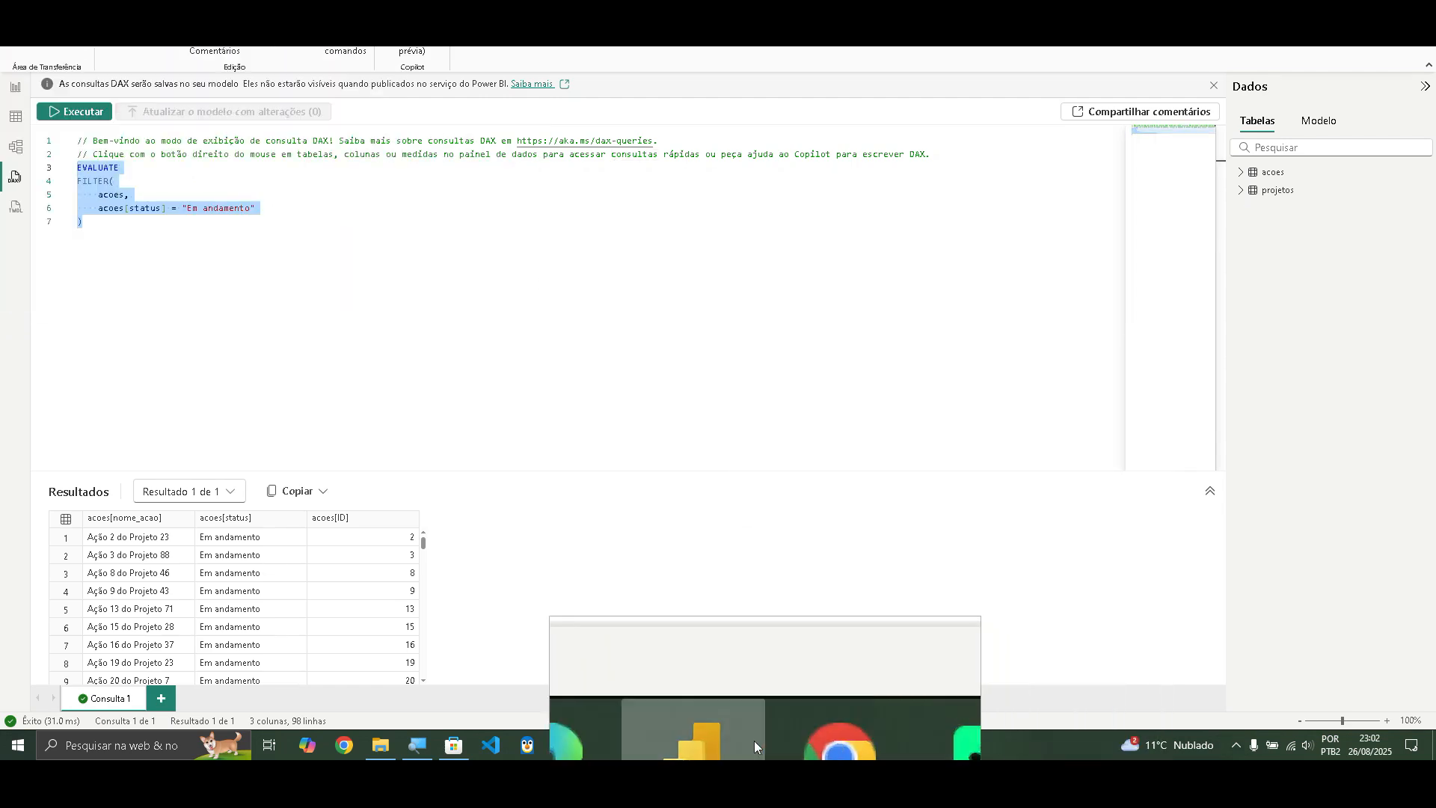
click(708, 744)
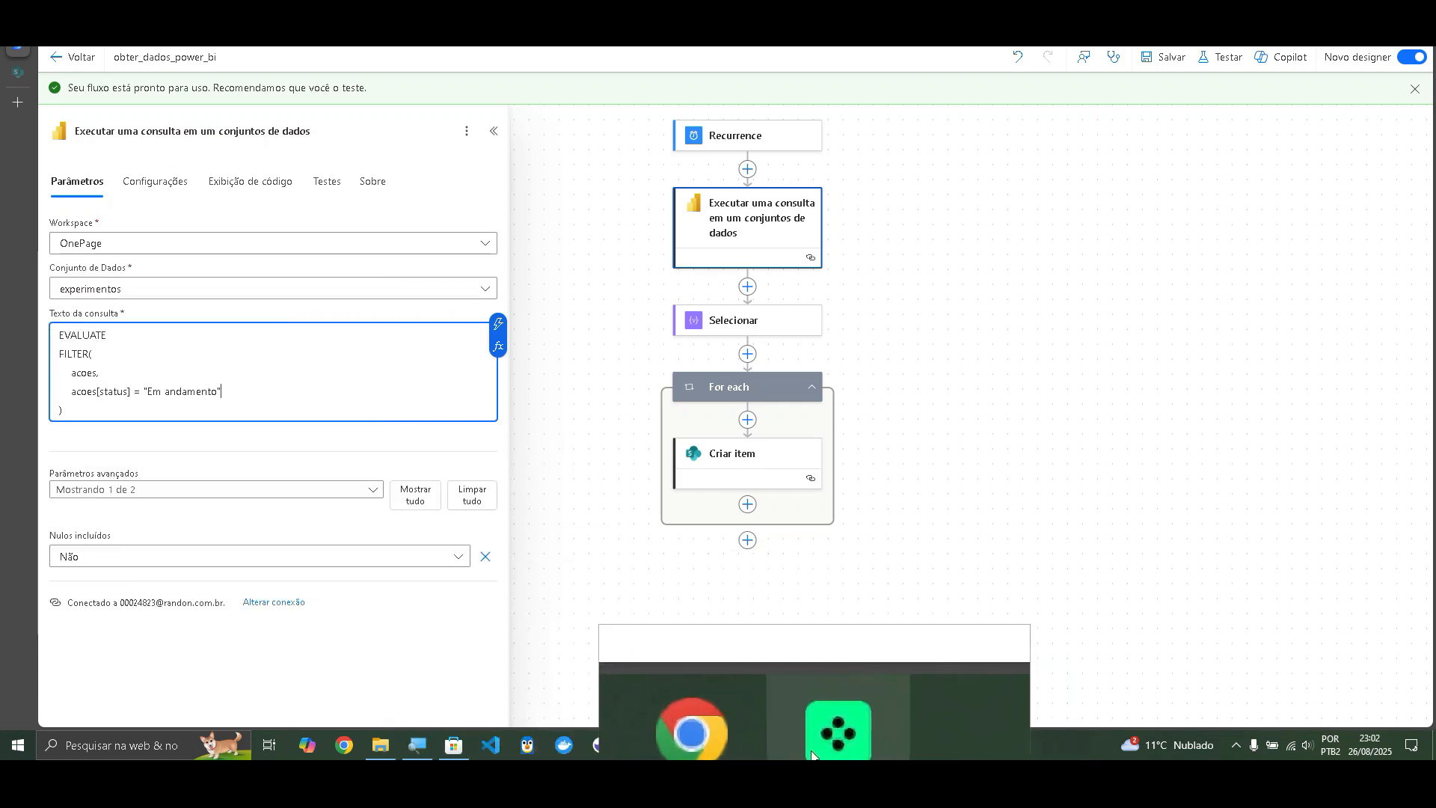
Return to Power BI Desktop, append && acoes[ID] = 2 to the DAX query's status filter, and run the query
click(746, 746)
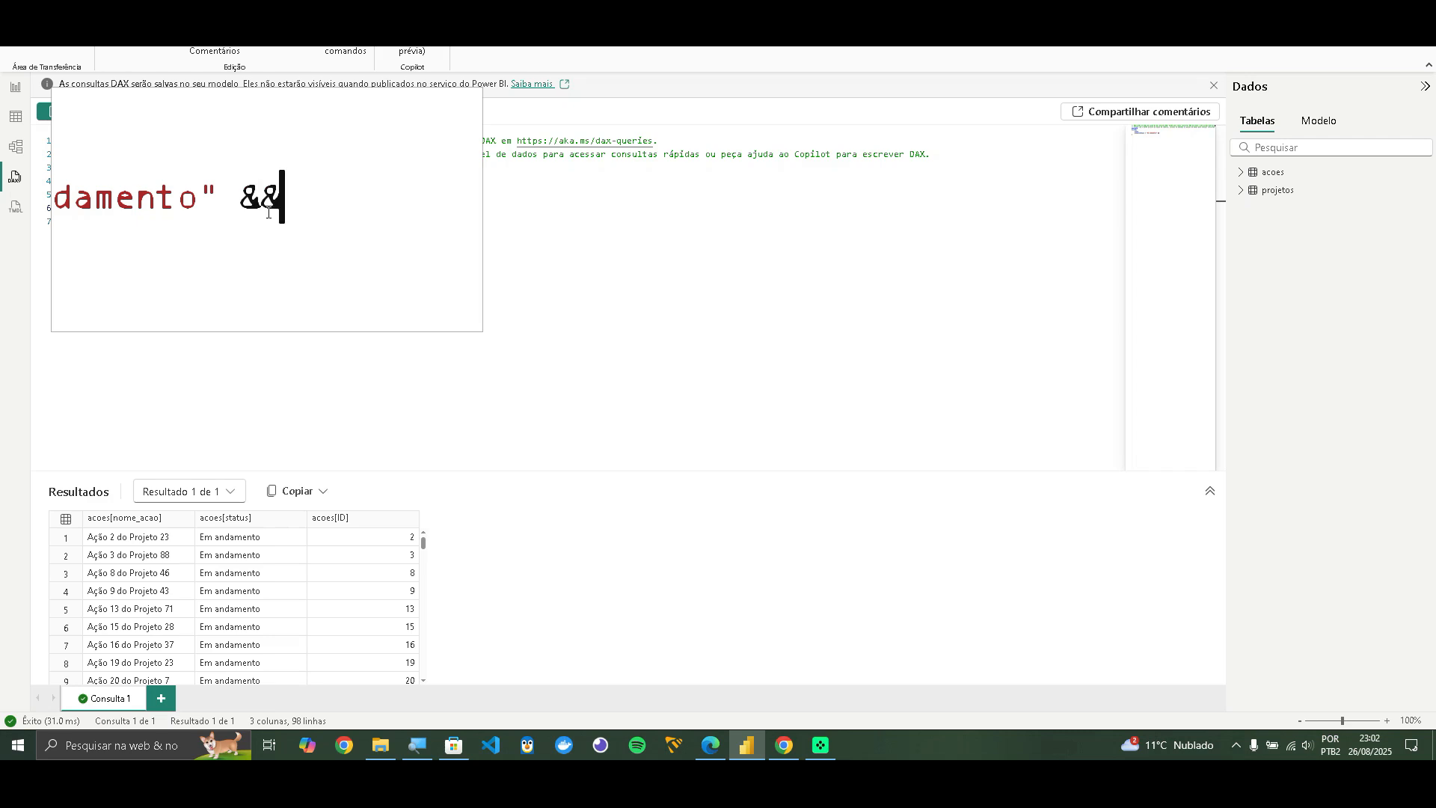
key(Caps_Lock)
text(id)
key(Tab)
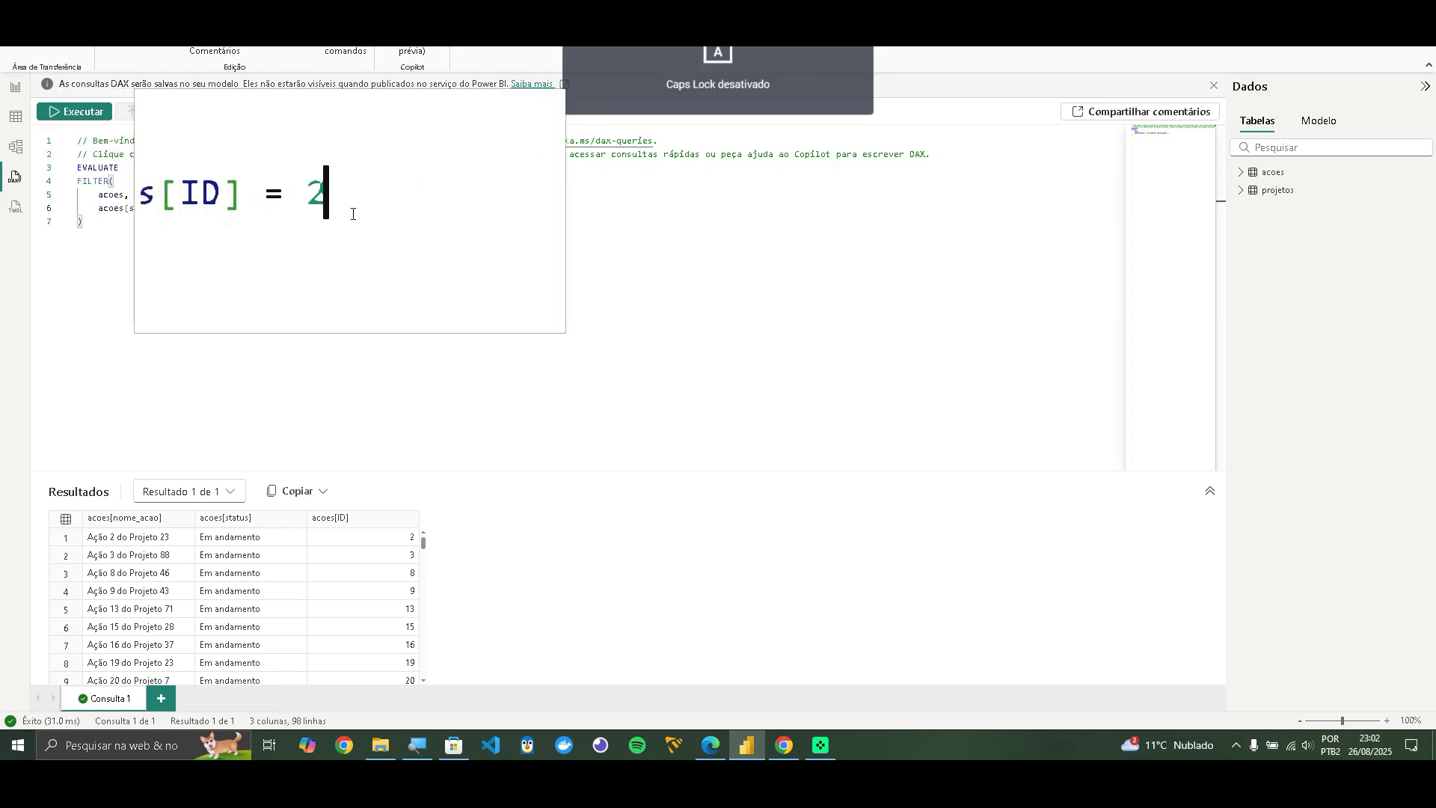
click(57, 113)
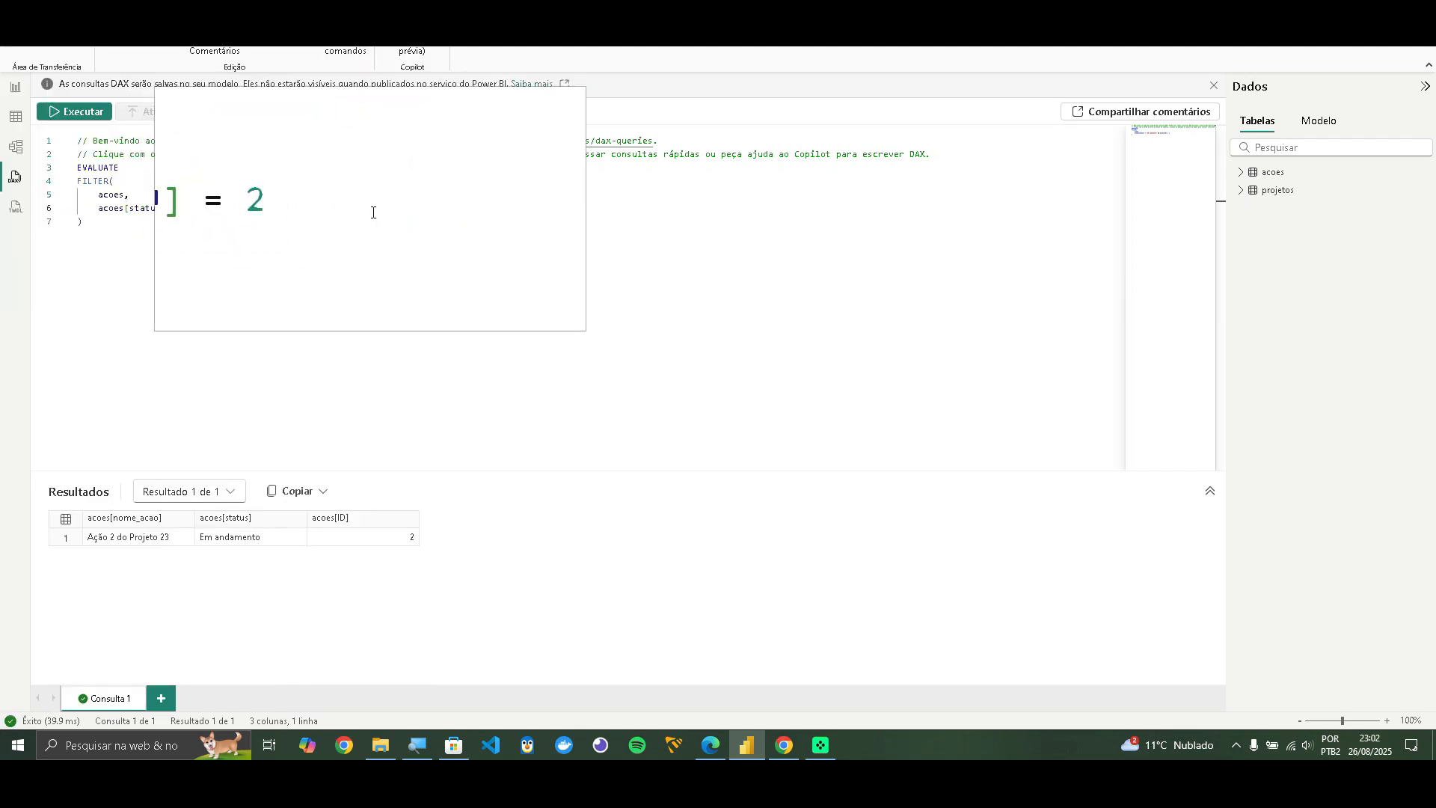
Copy the && acoes[ID] = 2 condition into the Power Automate action's query text, after the "Em andamento" status condition
drag(353, 209, 260, 209)
key(ctrl+c)
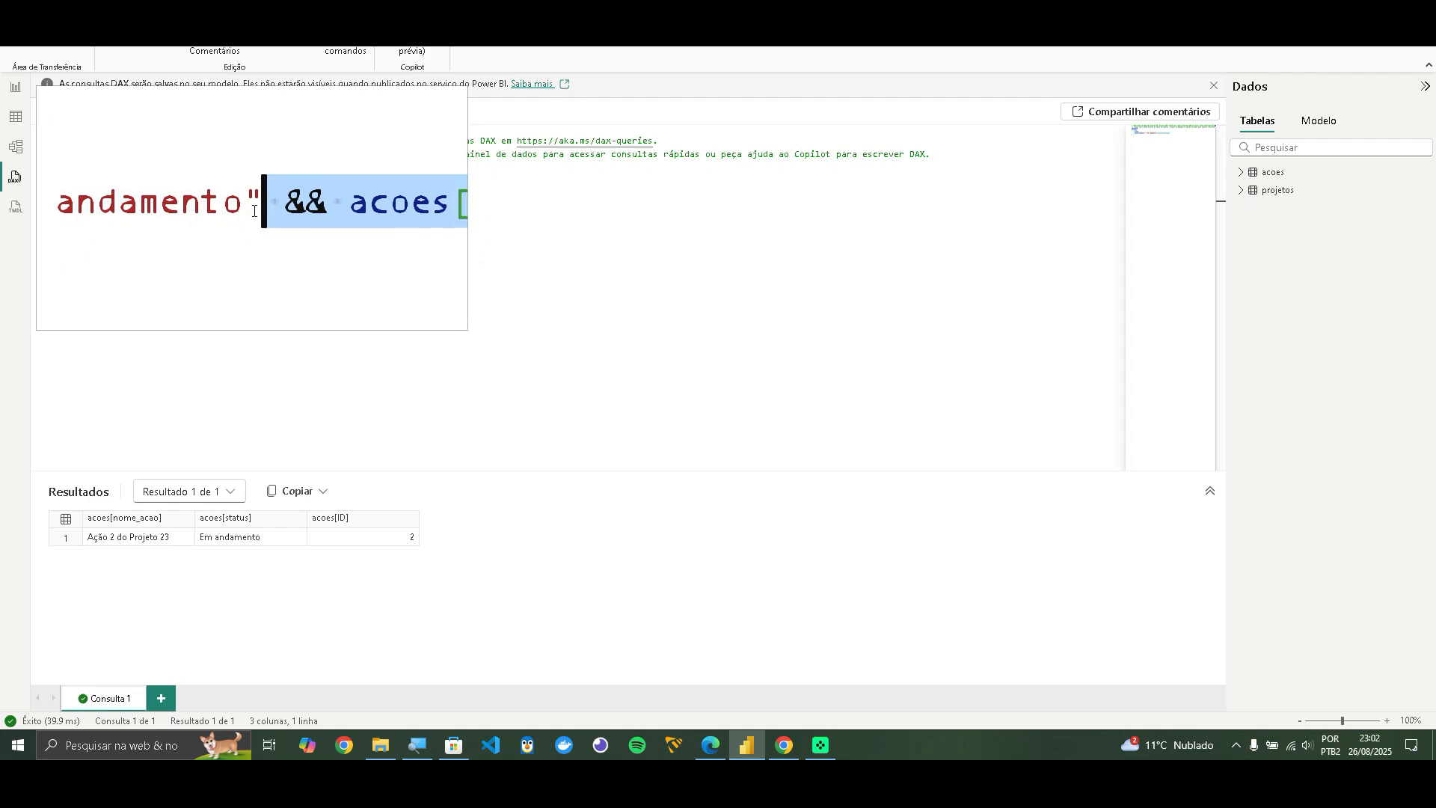
key(alt+Tab)
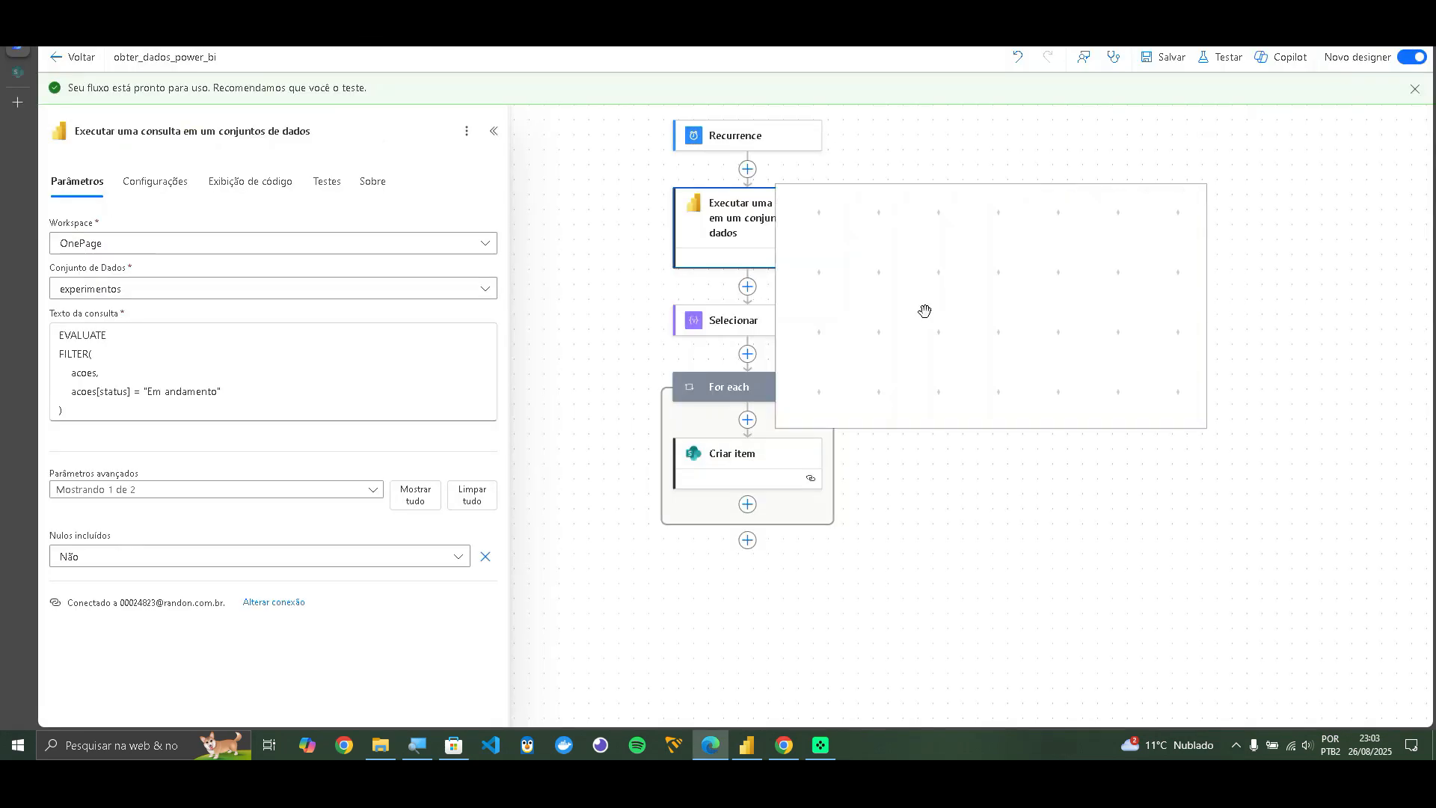
key(ctrl+v)
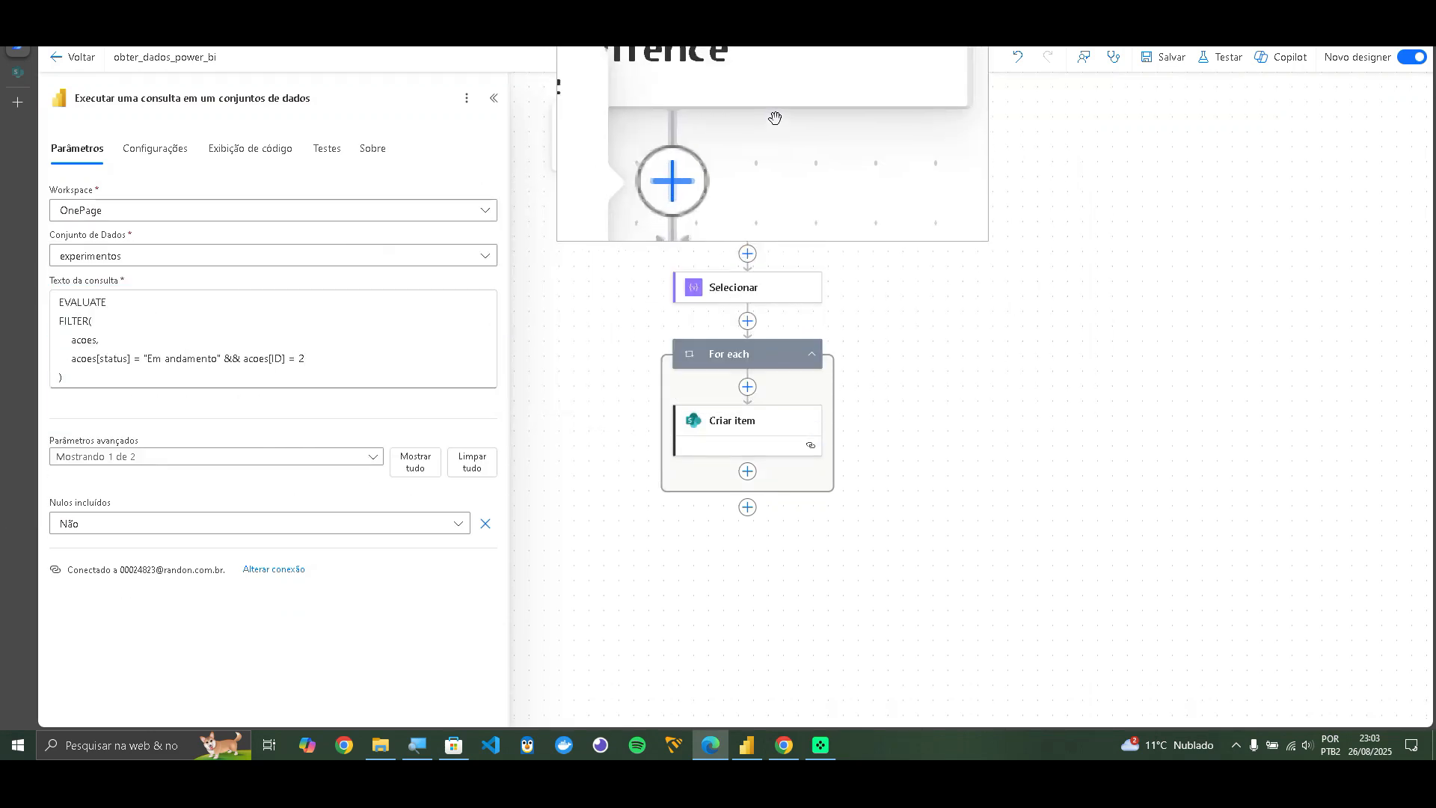
Review the parameters of the flow's Recurrence trigger, dataset query action and Selecionar action
click(792, 111)
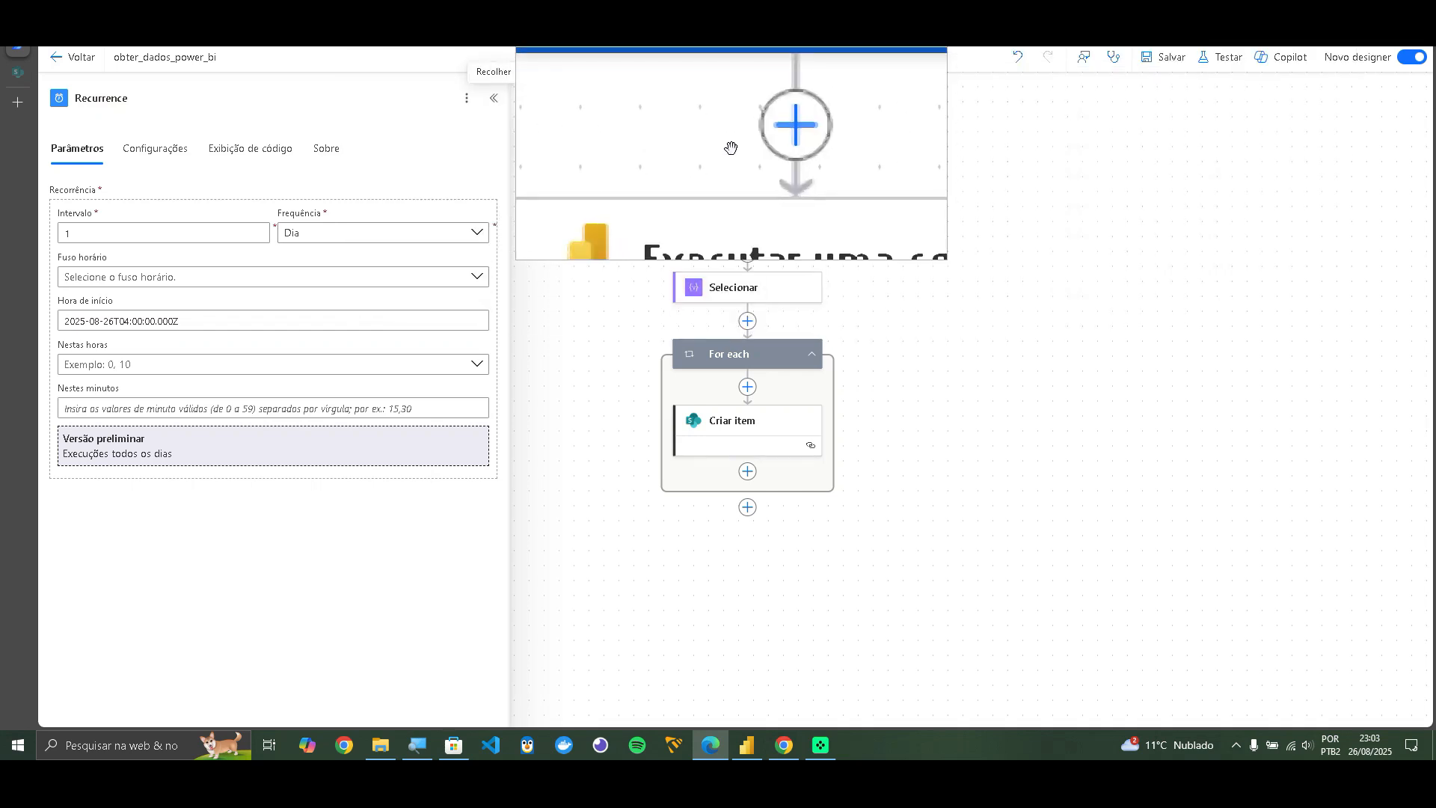
click(733, 293)
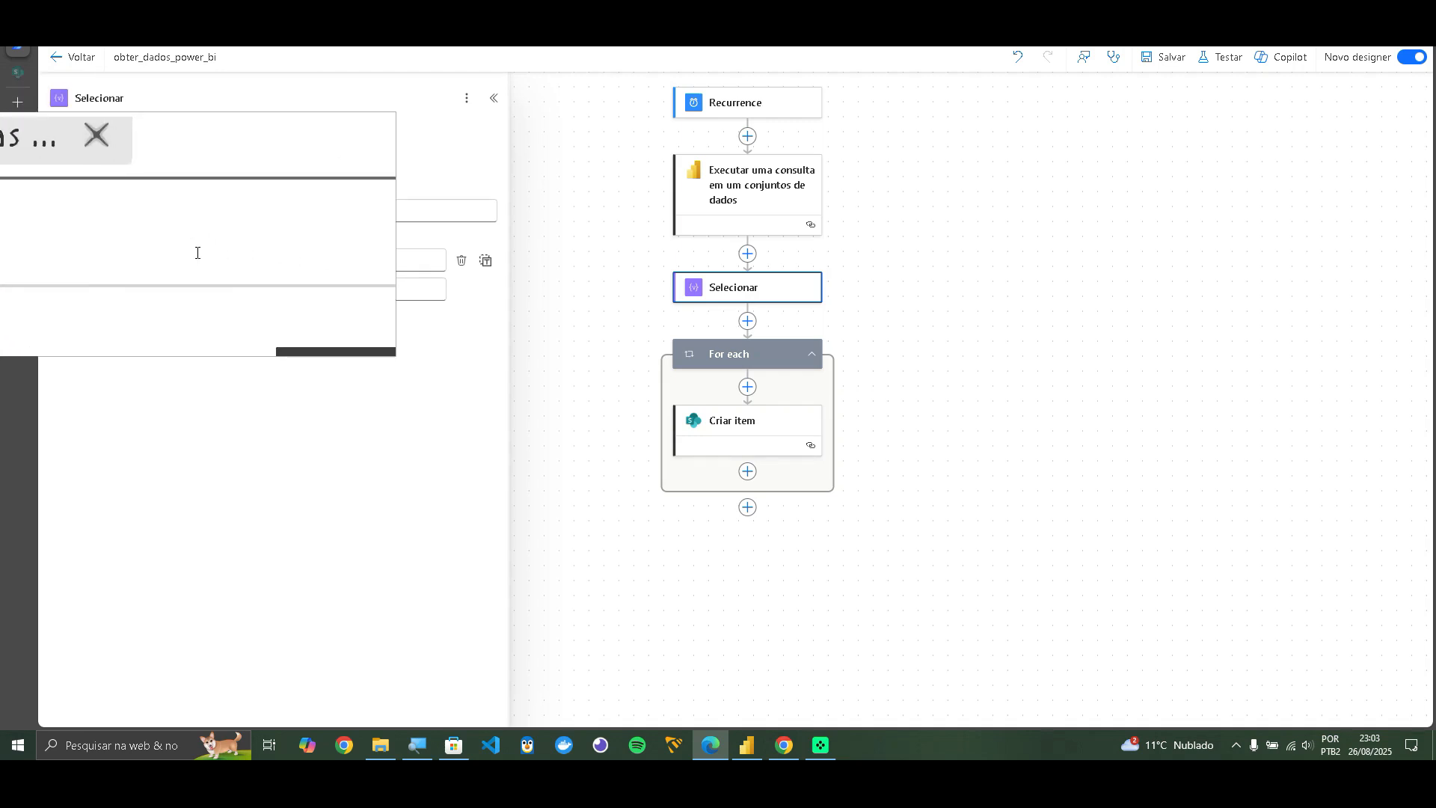
click(752, 200)
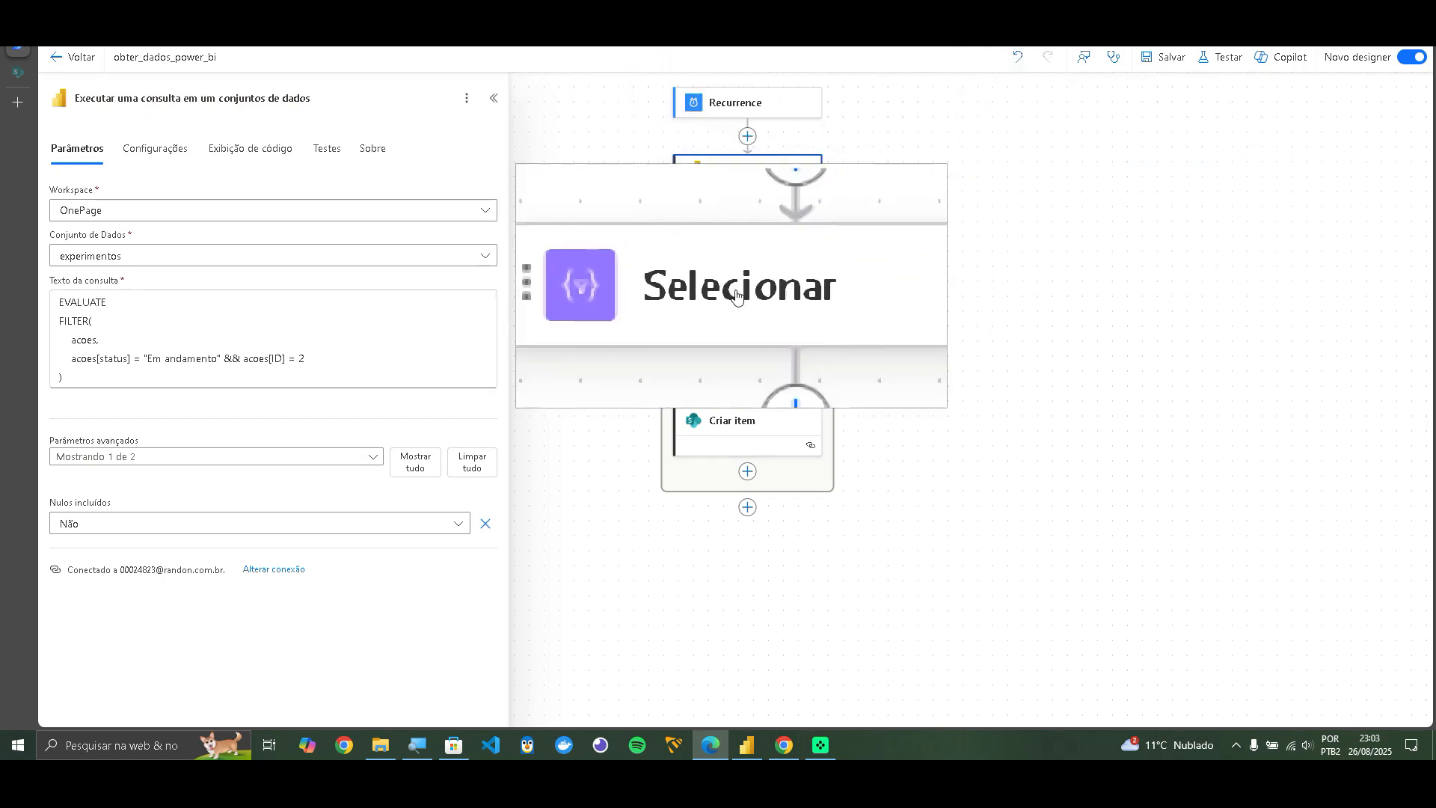
click(736, 294)
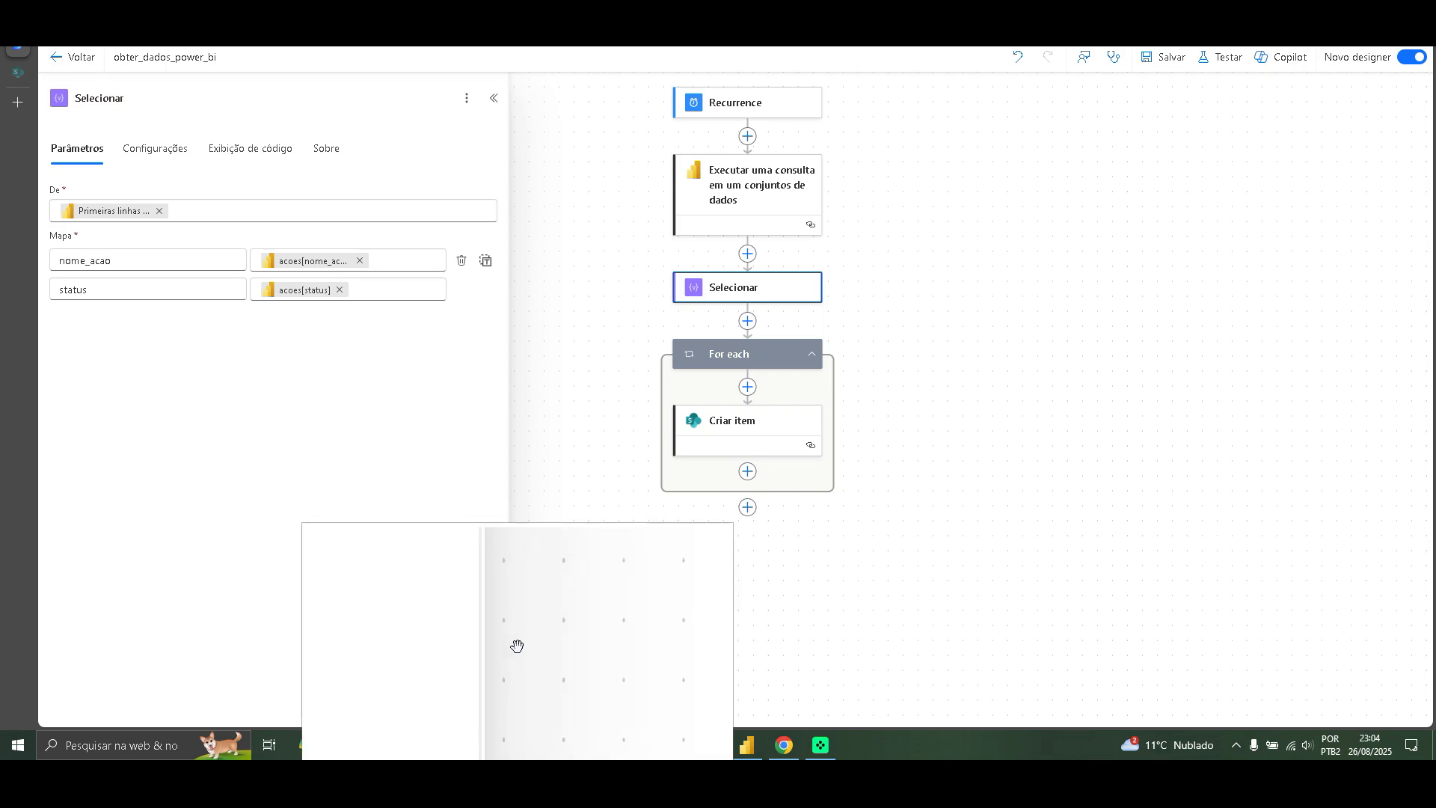
Add the expression item()?['acoes[nome_acao]'] to the nome_acao mapping value in Selecionar, then remove it again
click(95, 258)
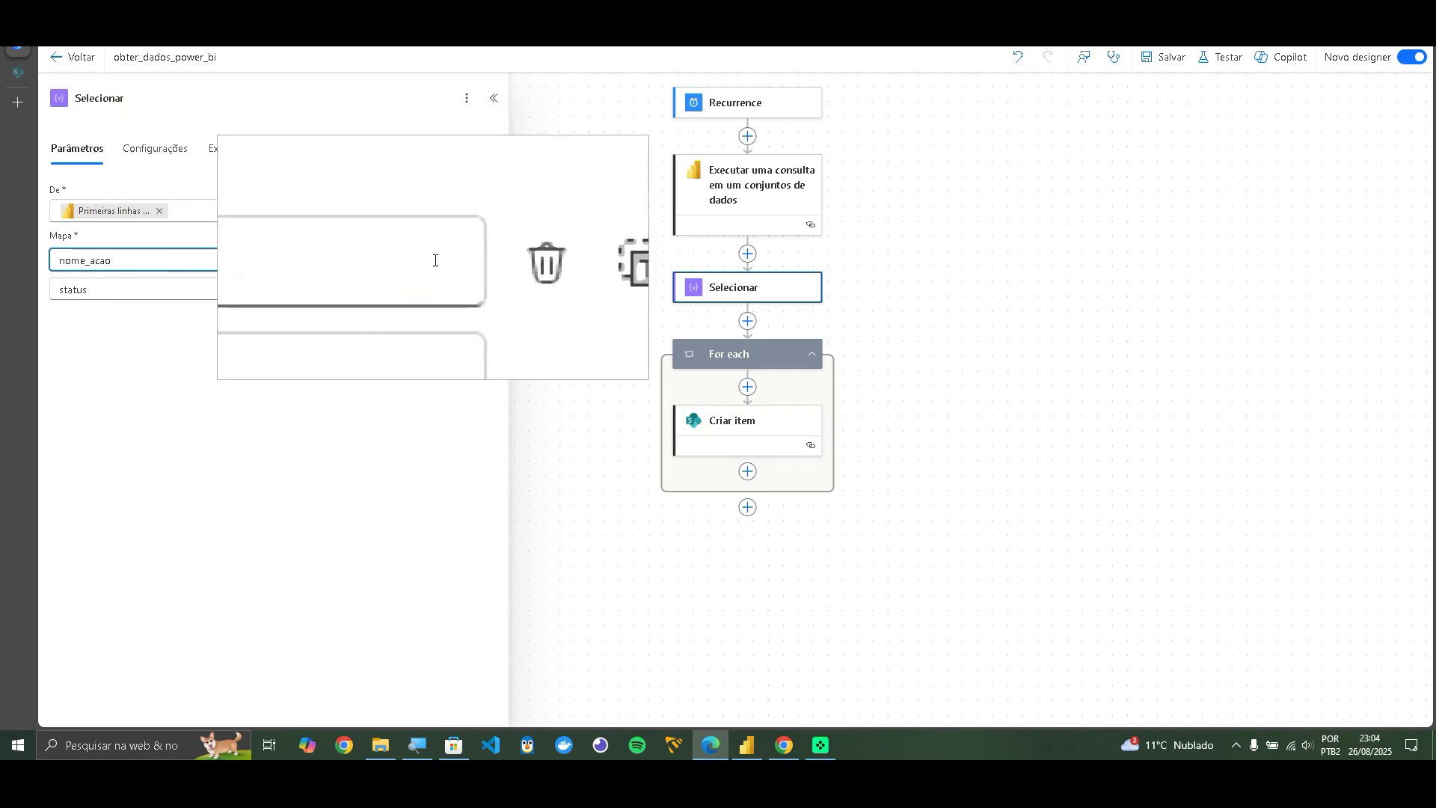
click(445, 271)
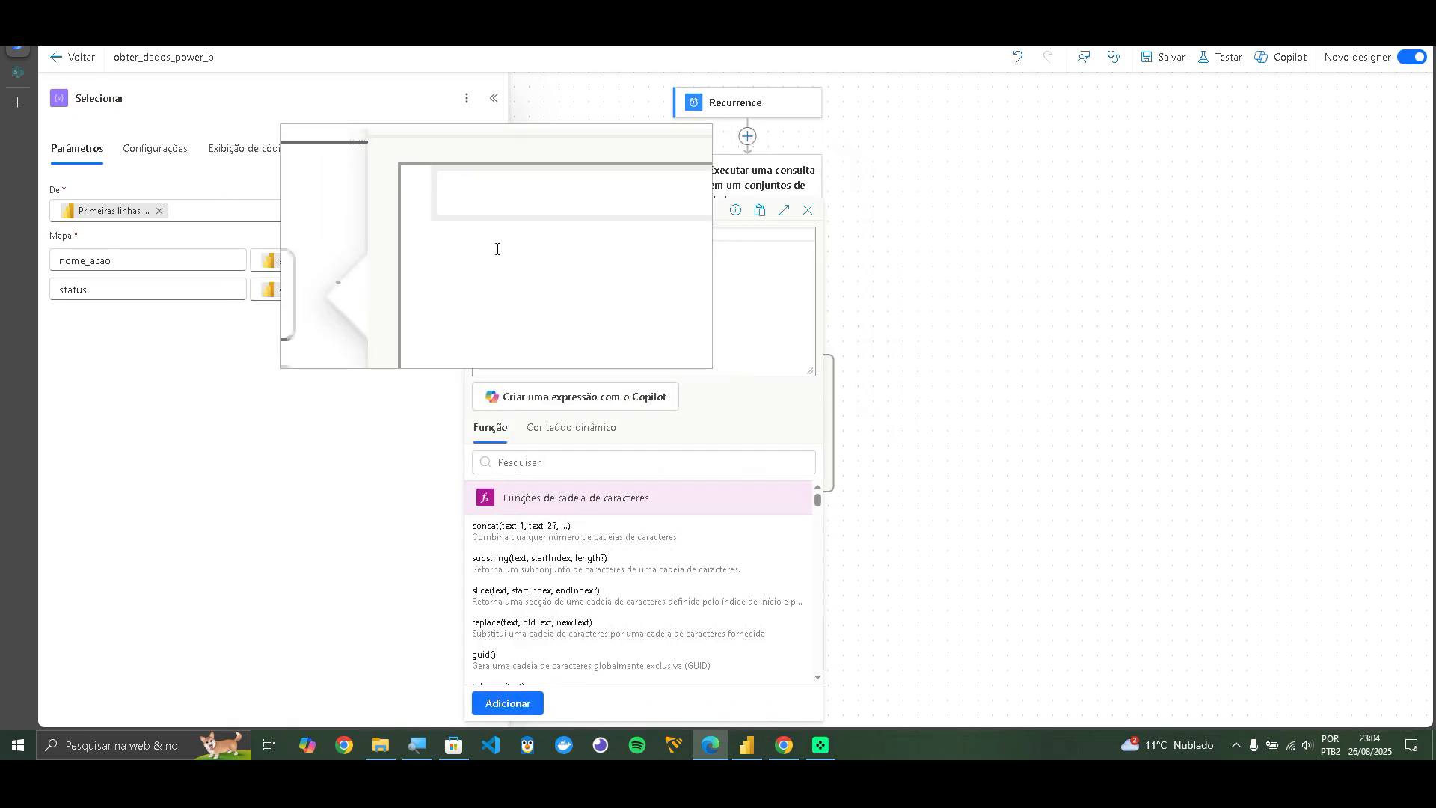
text(item())
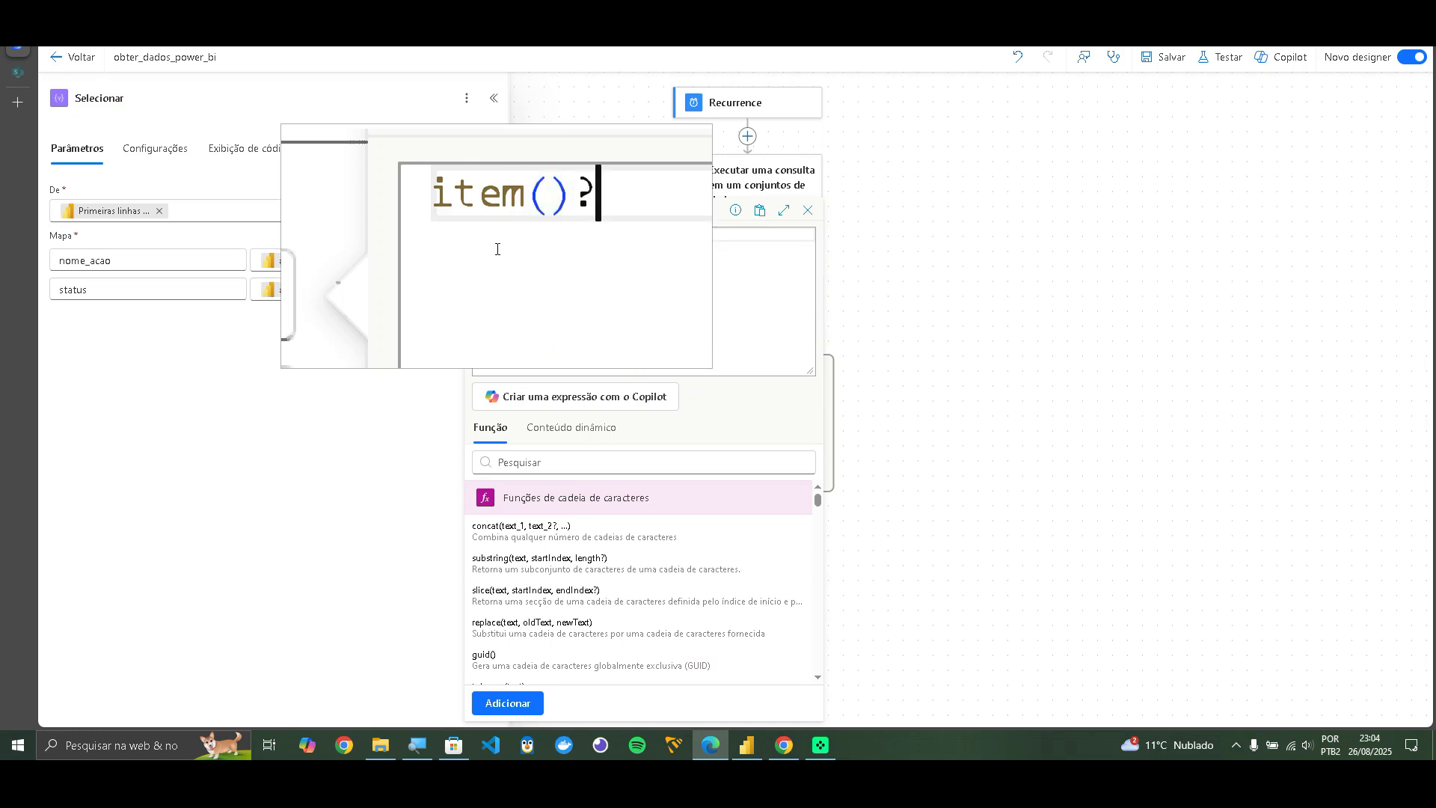
text(?['')
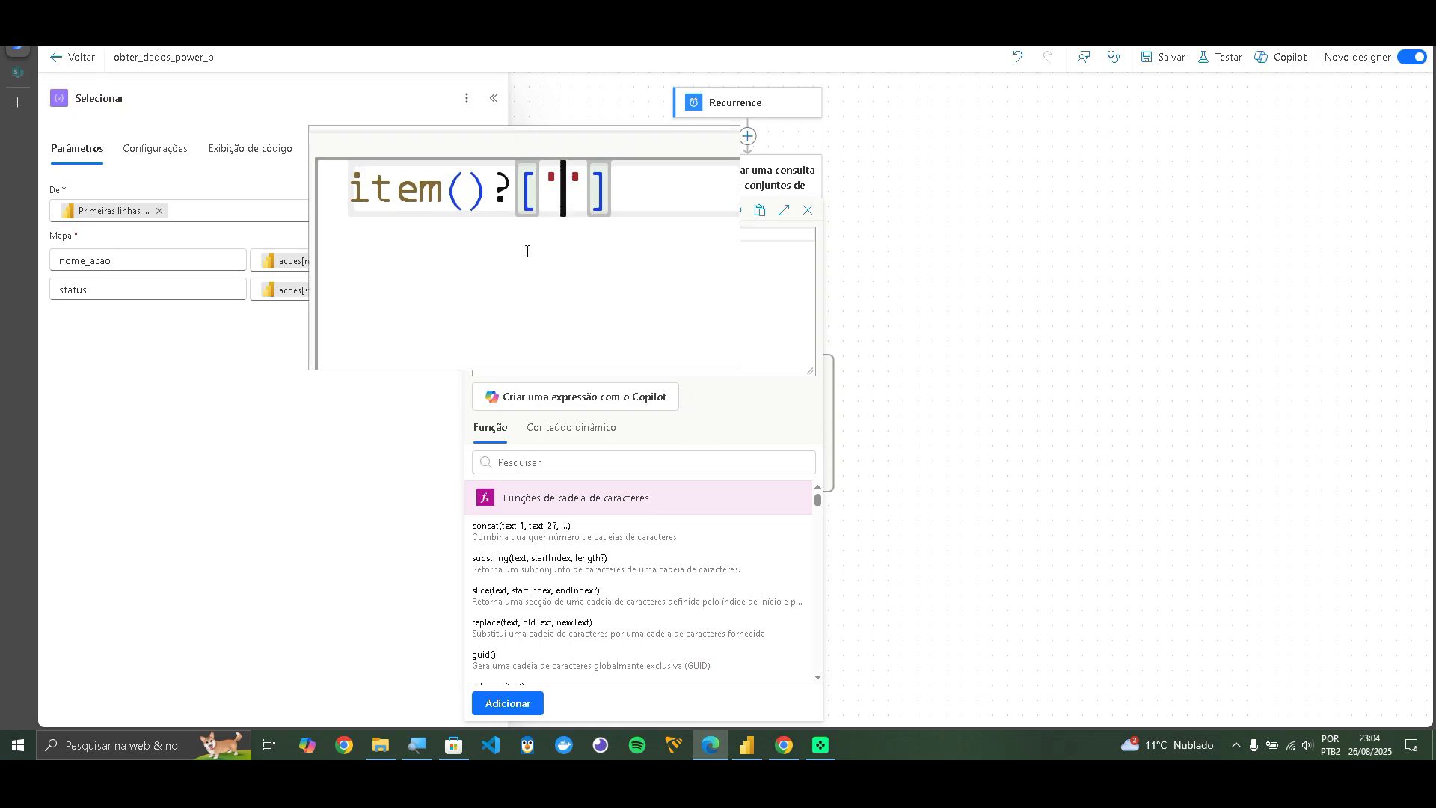
click(746, 745)
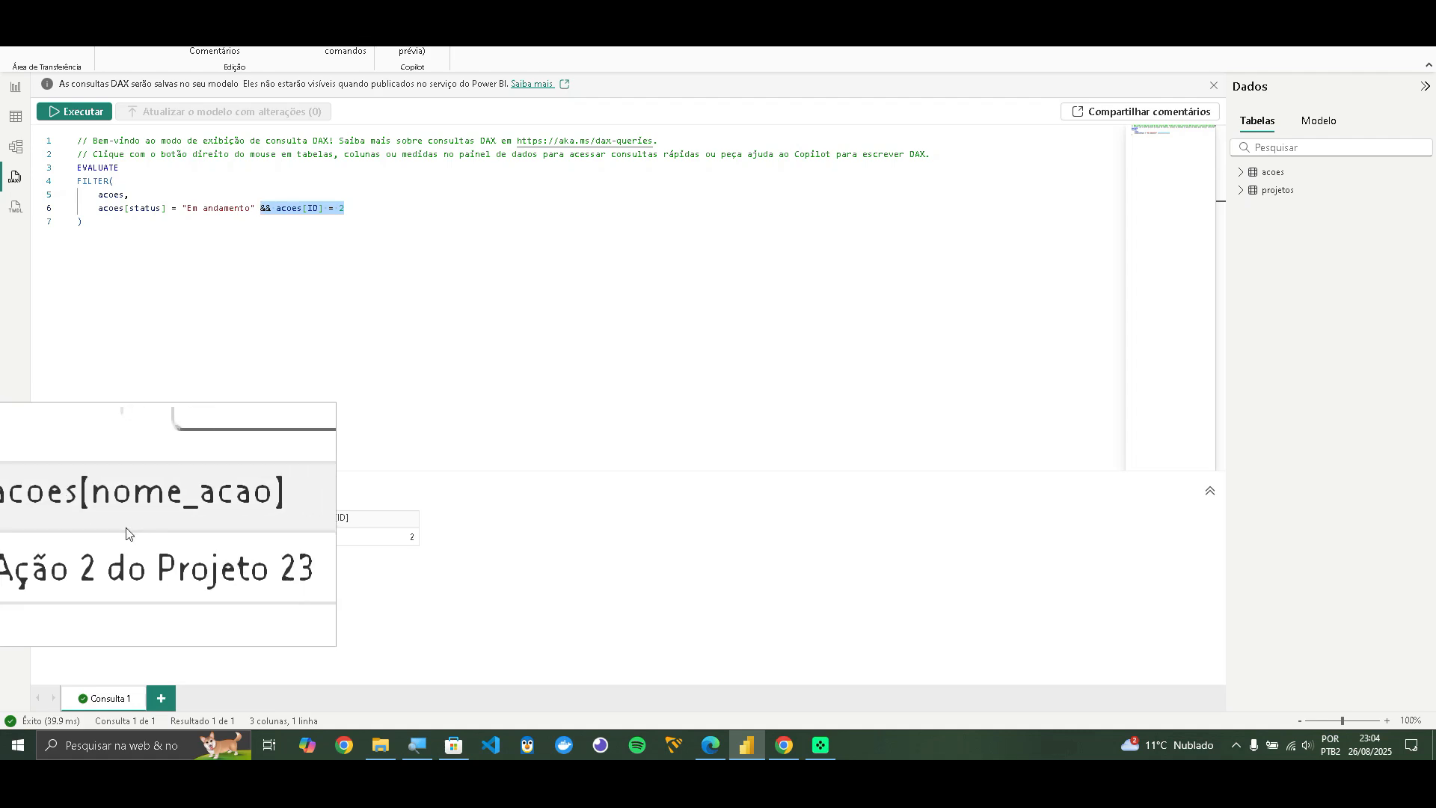
key(alt+Tab)
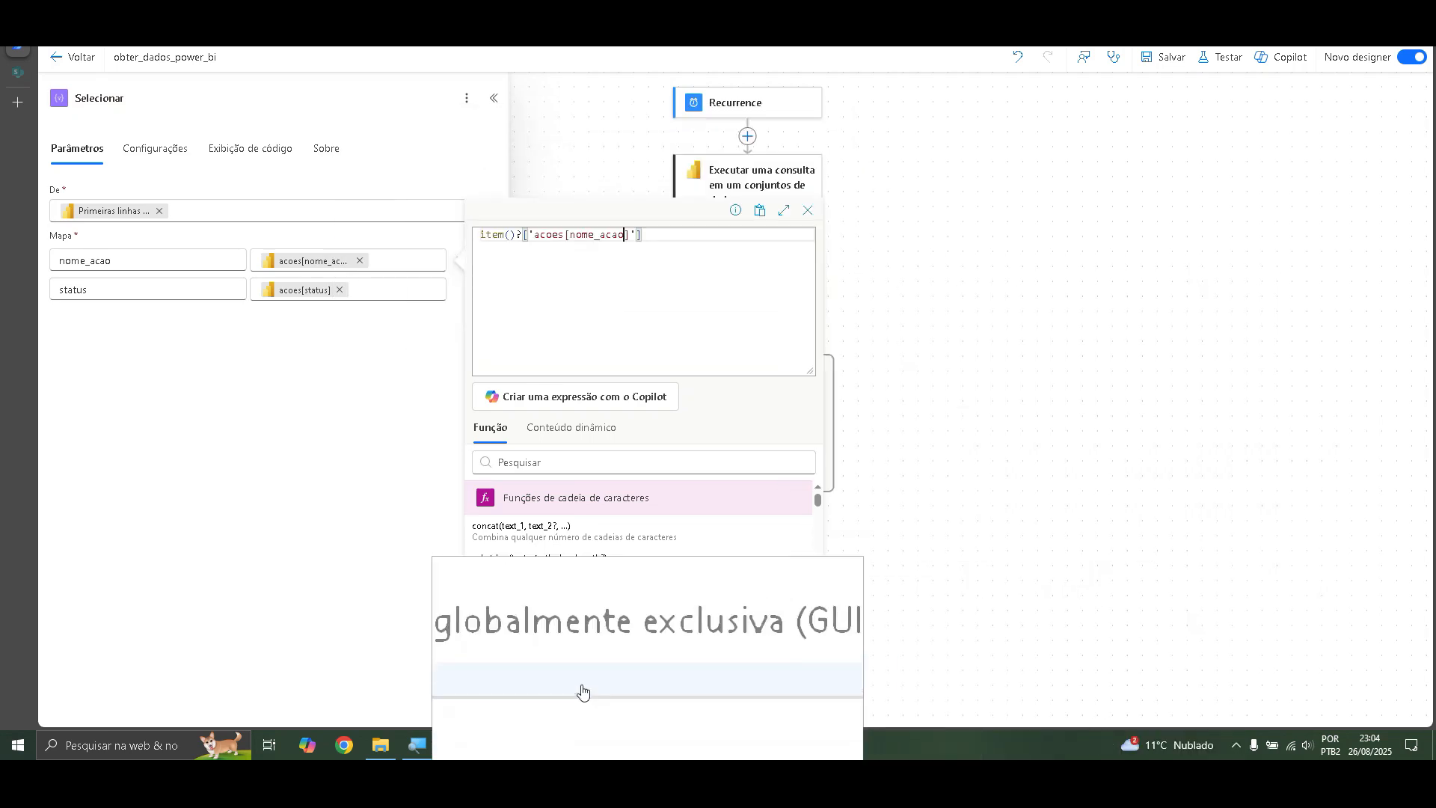
click(503, 698)
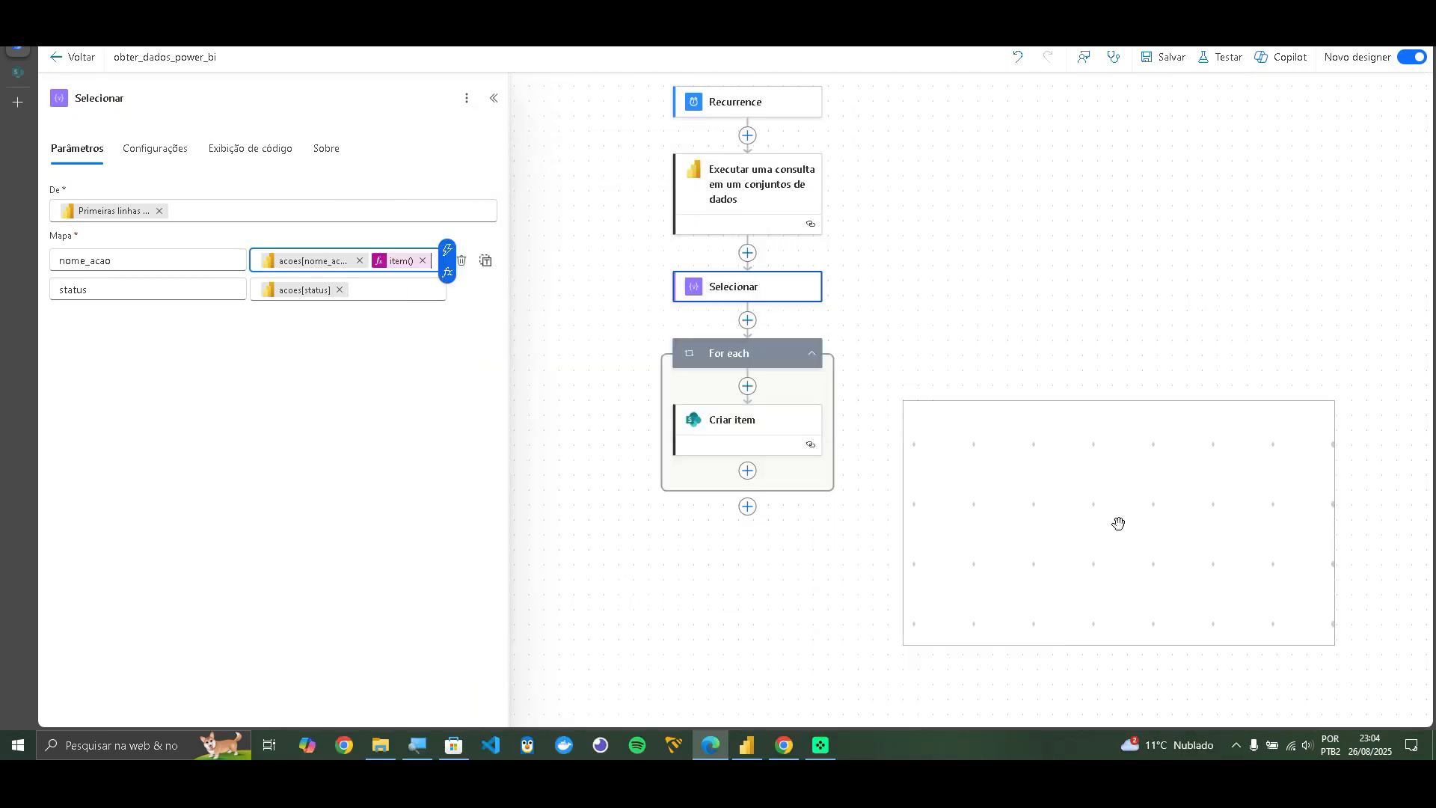
click(424, 265)
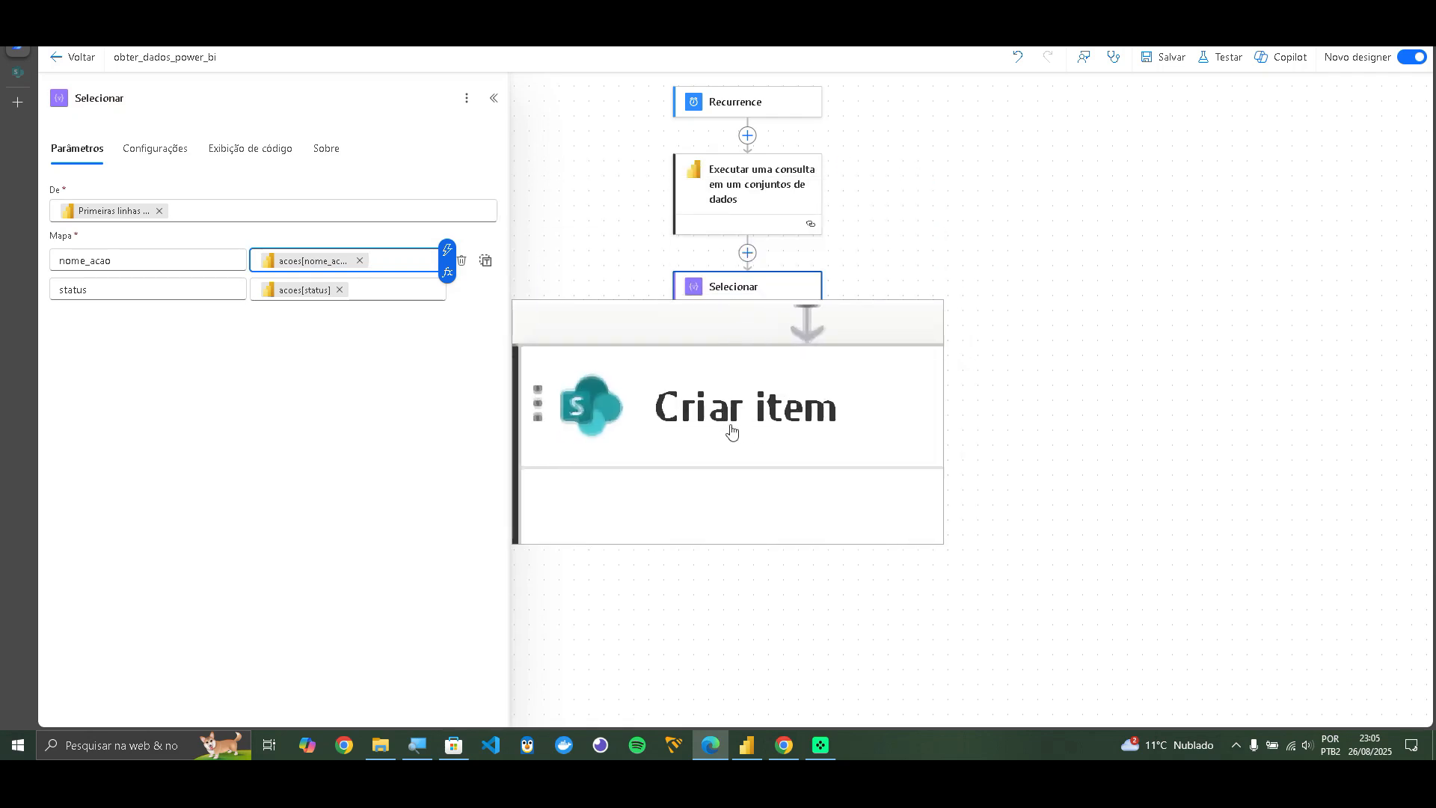
Review the For each input, the Criar item list and column mappings, and the dataset query action's parameters
click(759, 352)
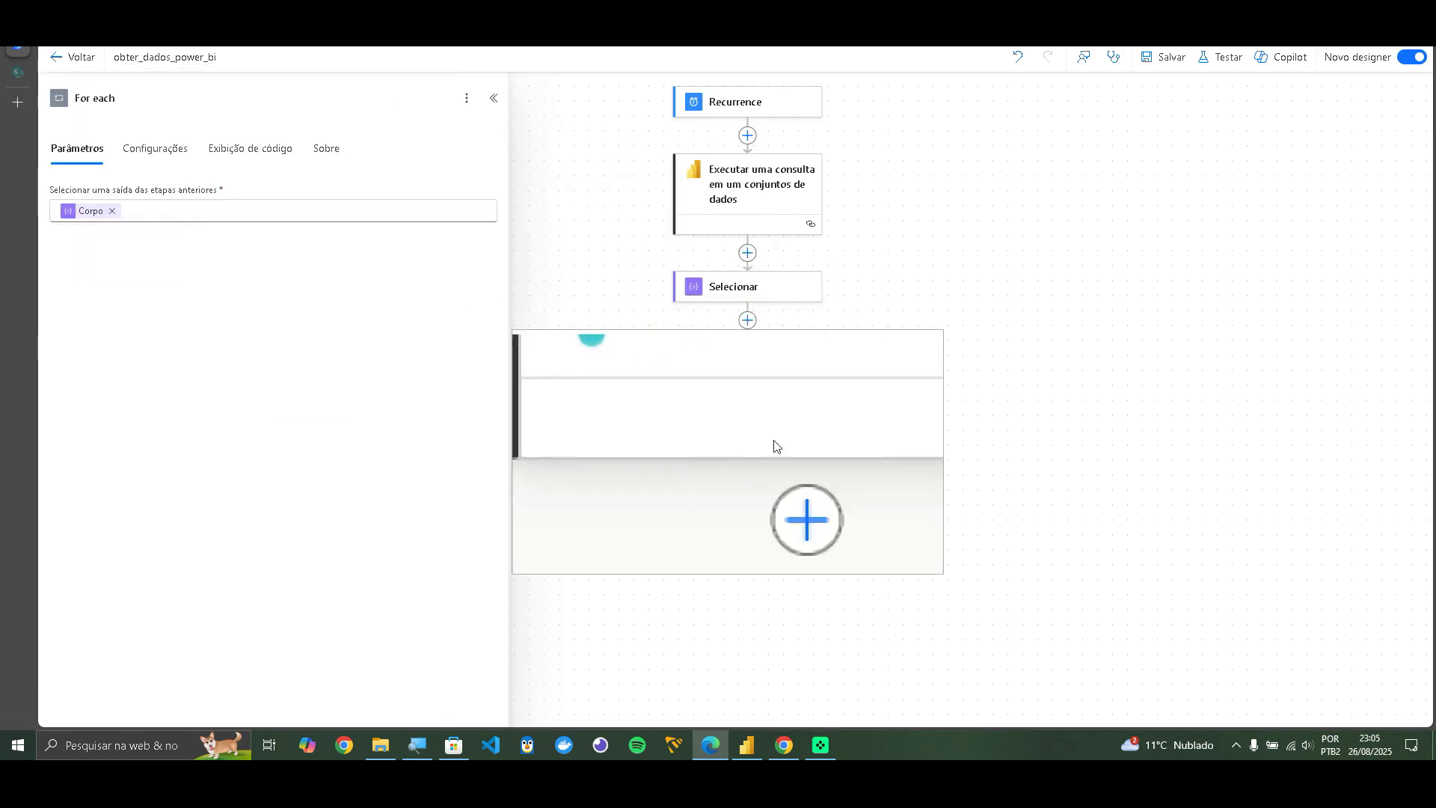
click(754, 421)
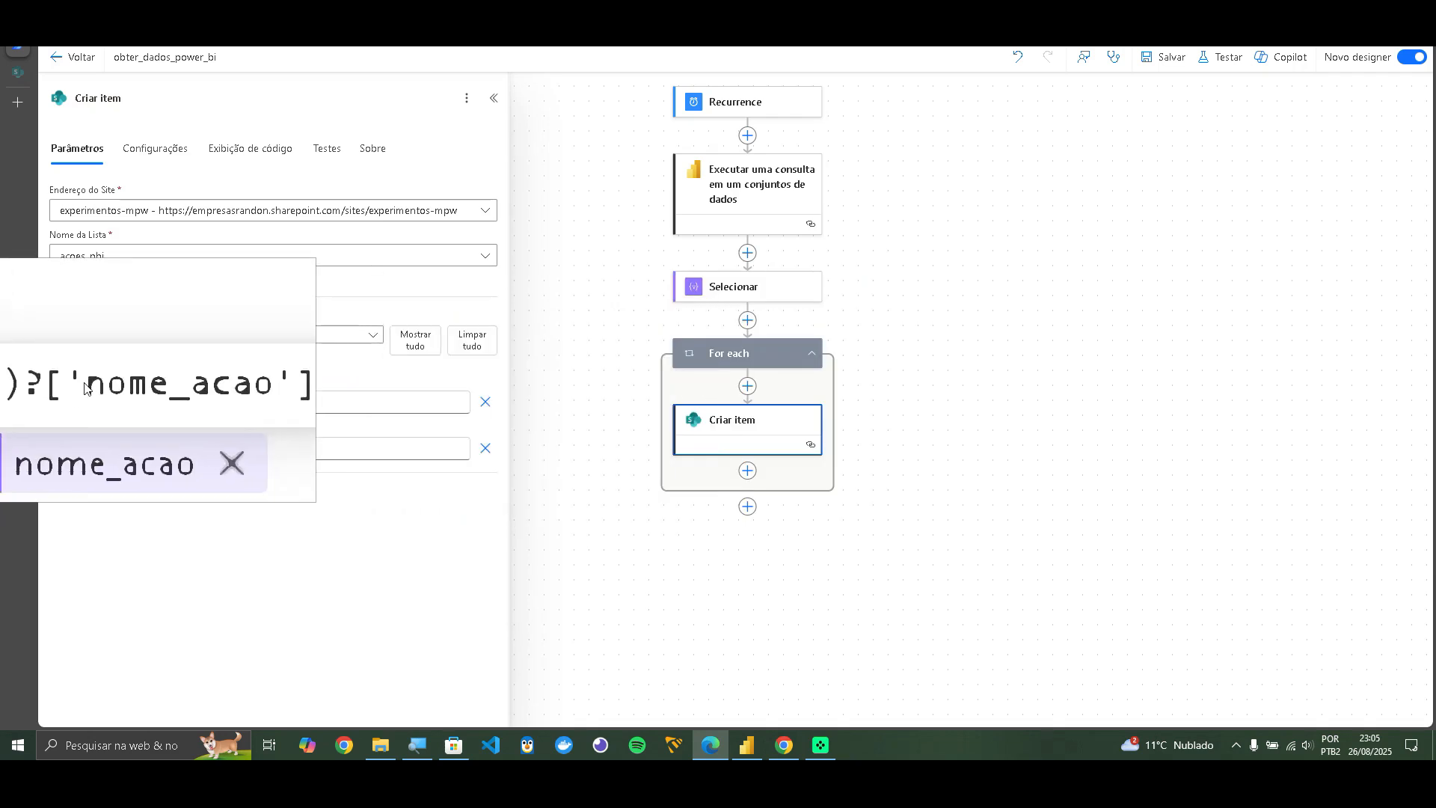
click(730, 353)
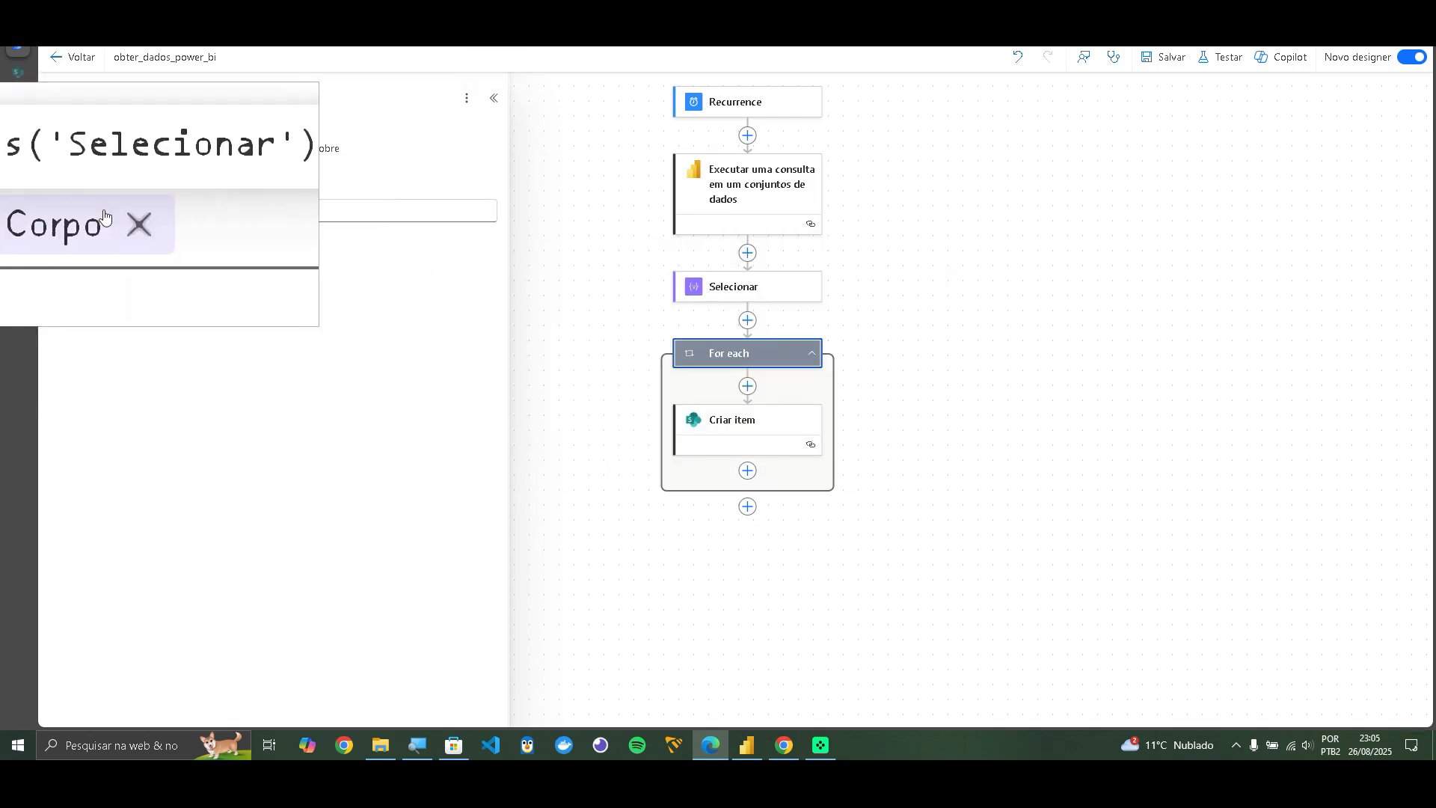
click(726, 443)
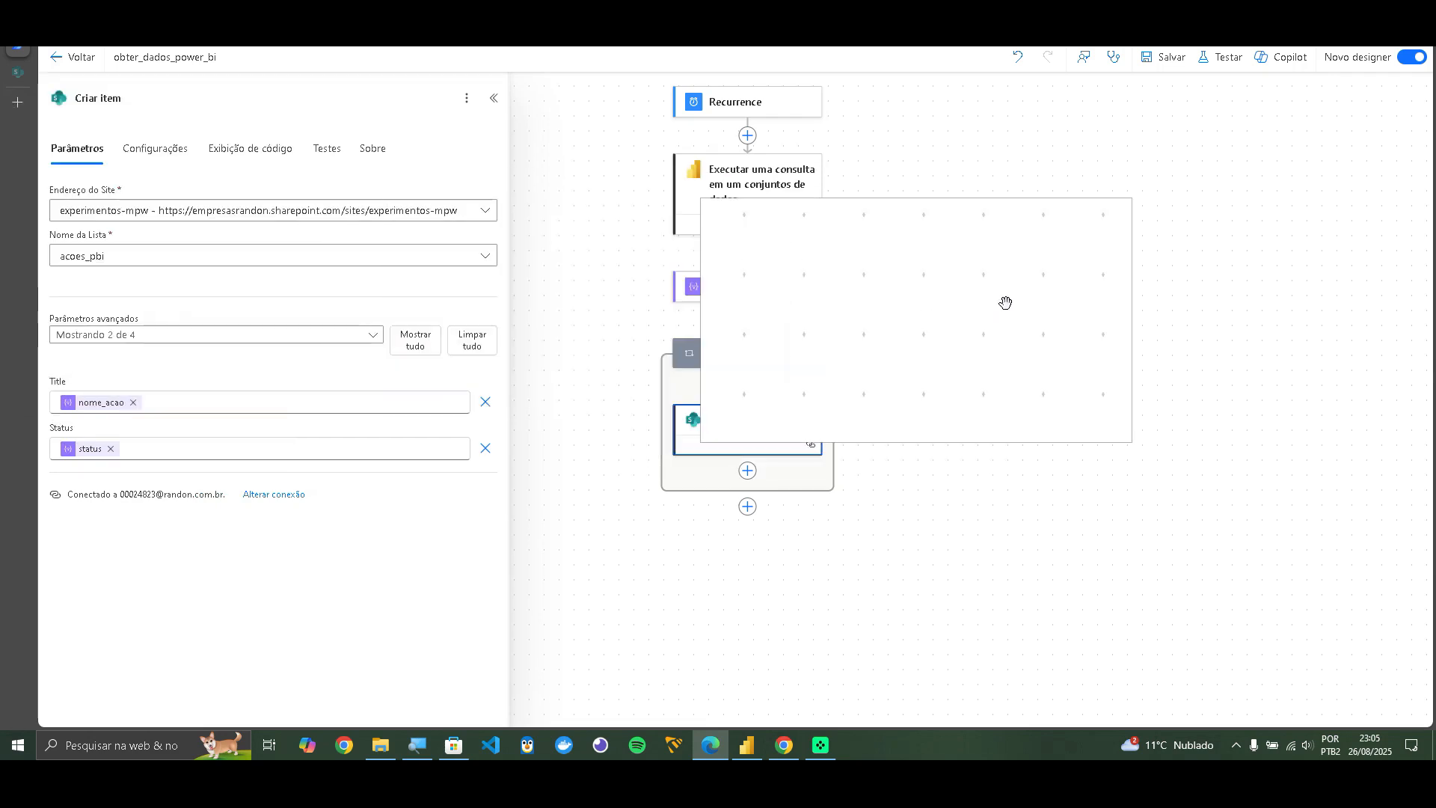
click(1194, 259)
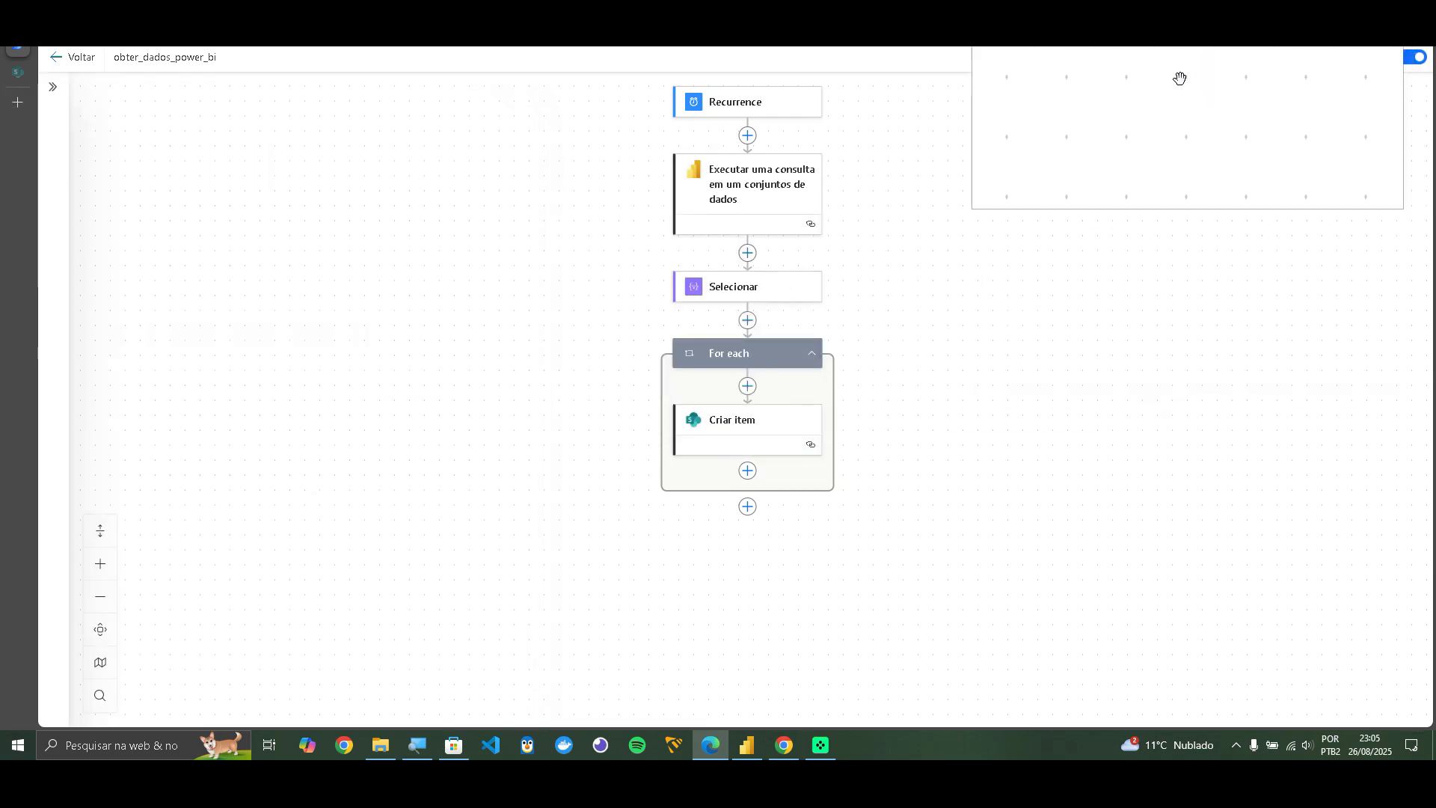
click(778, 213)
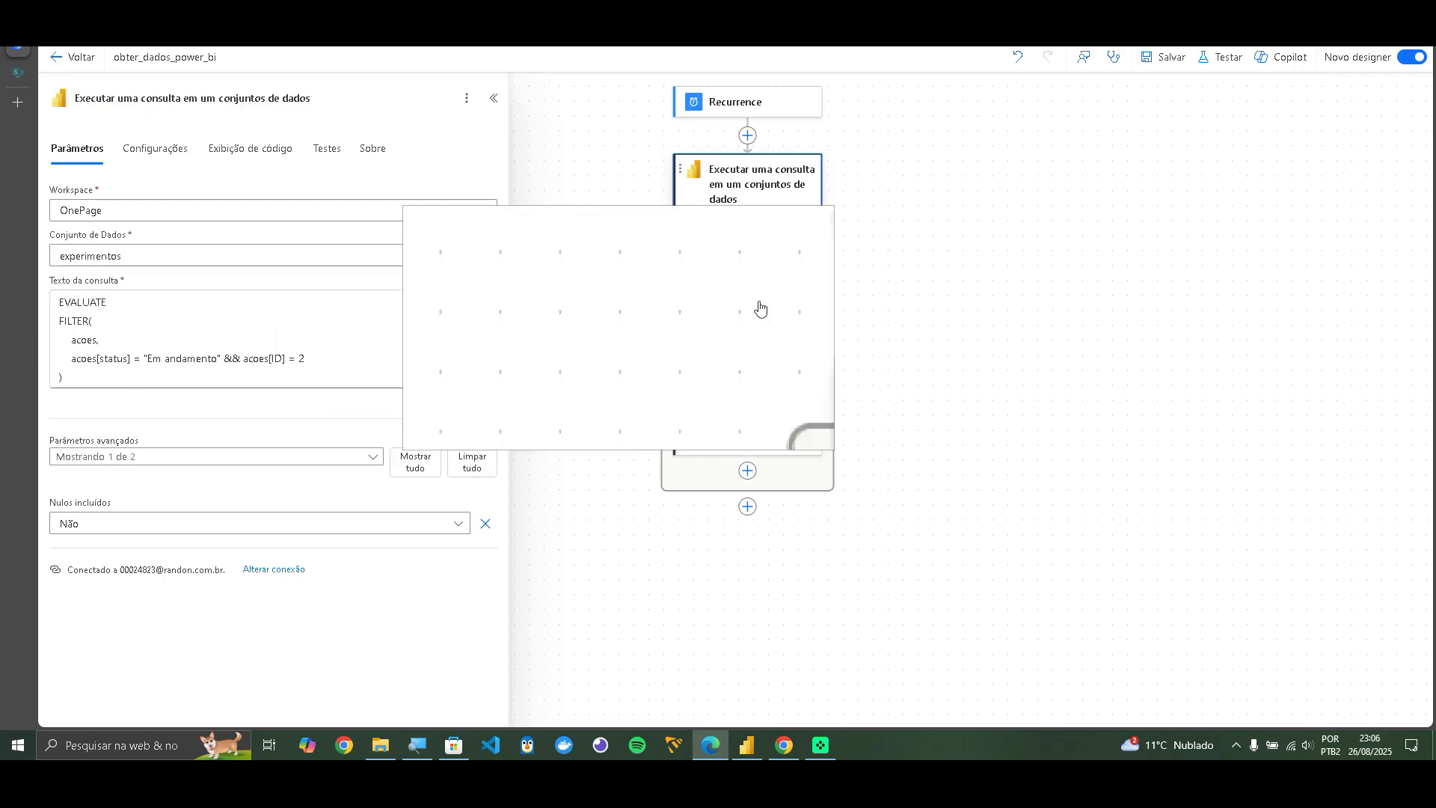
Save the flow and run it as a manual test
click(1193, 73)
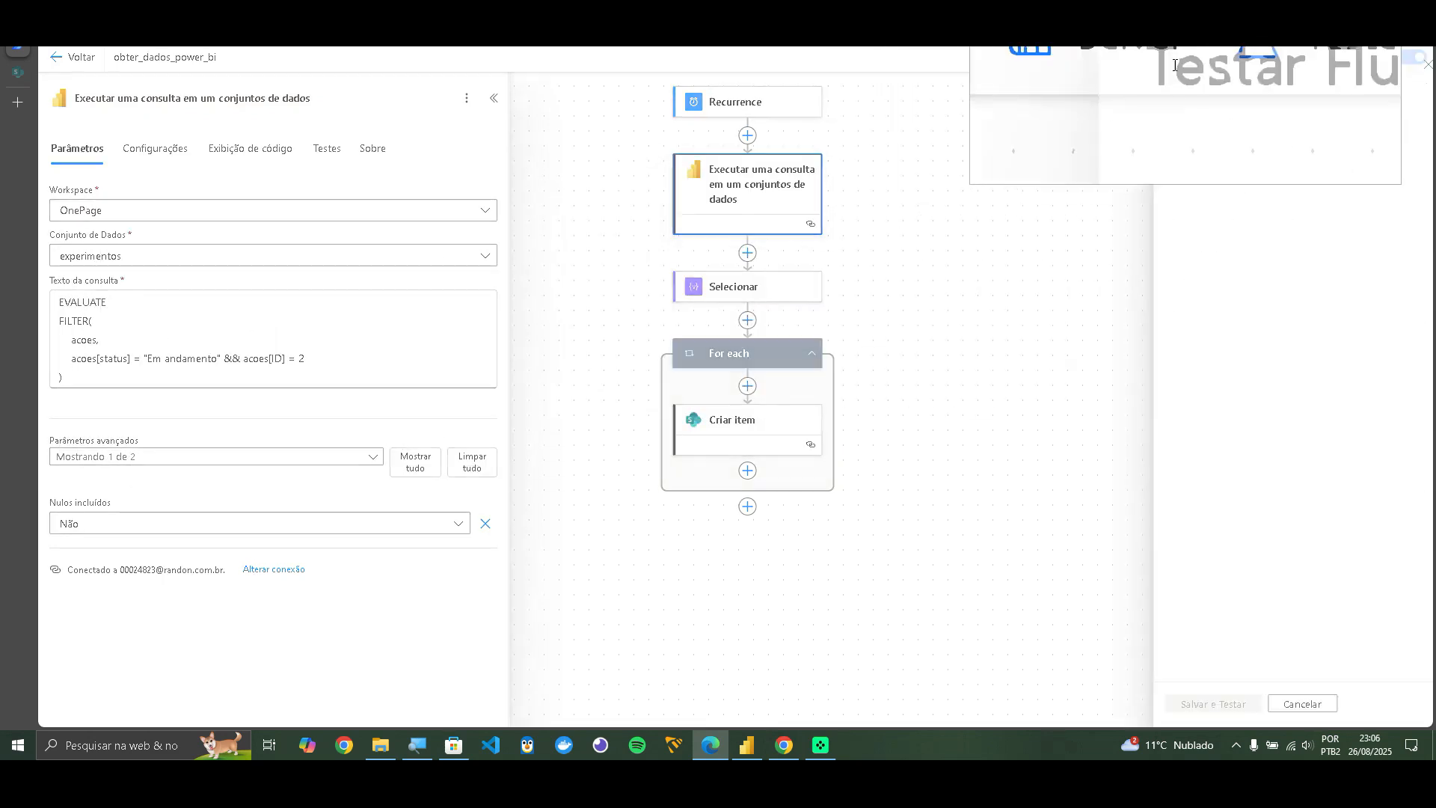
key(Escape)
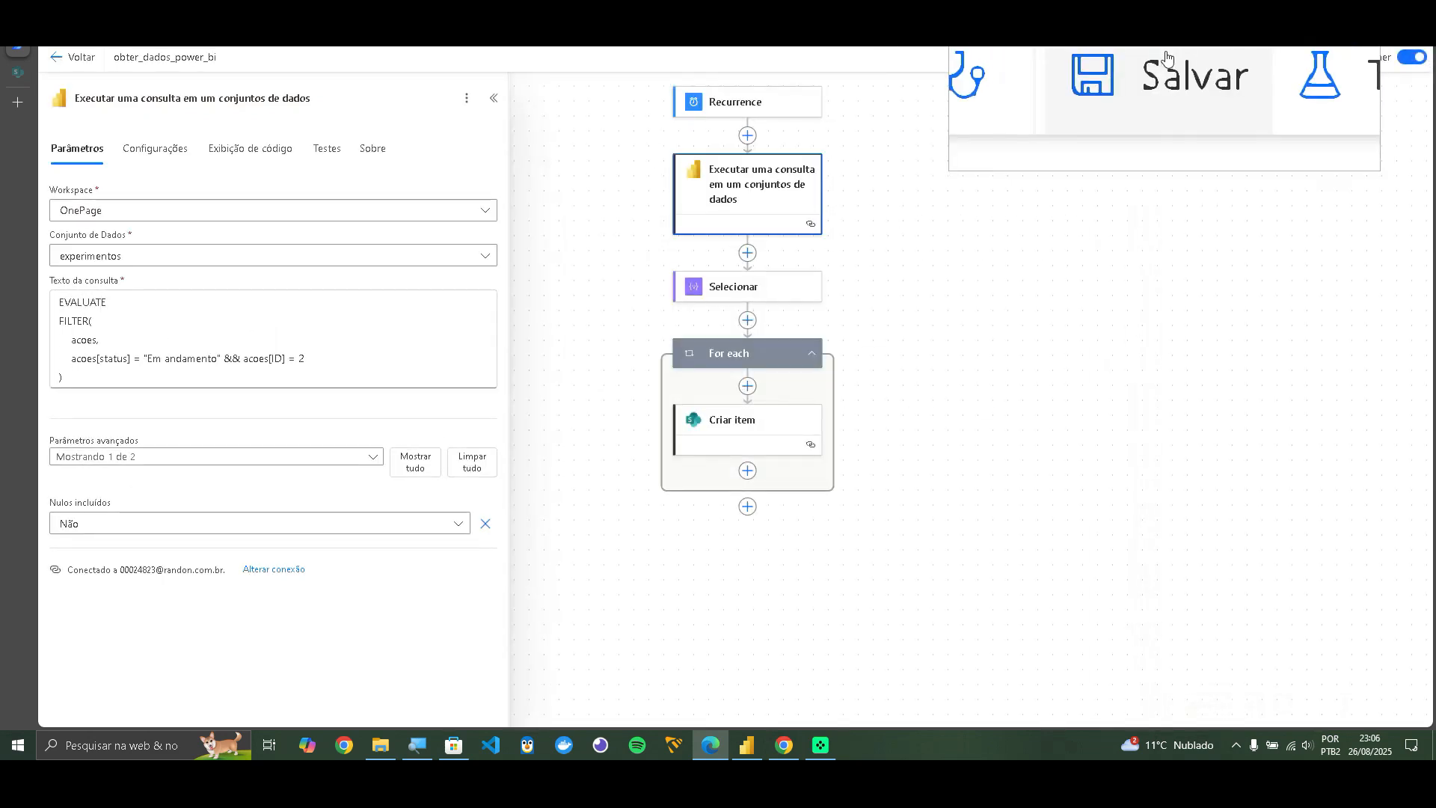
click(1168, 58)
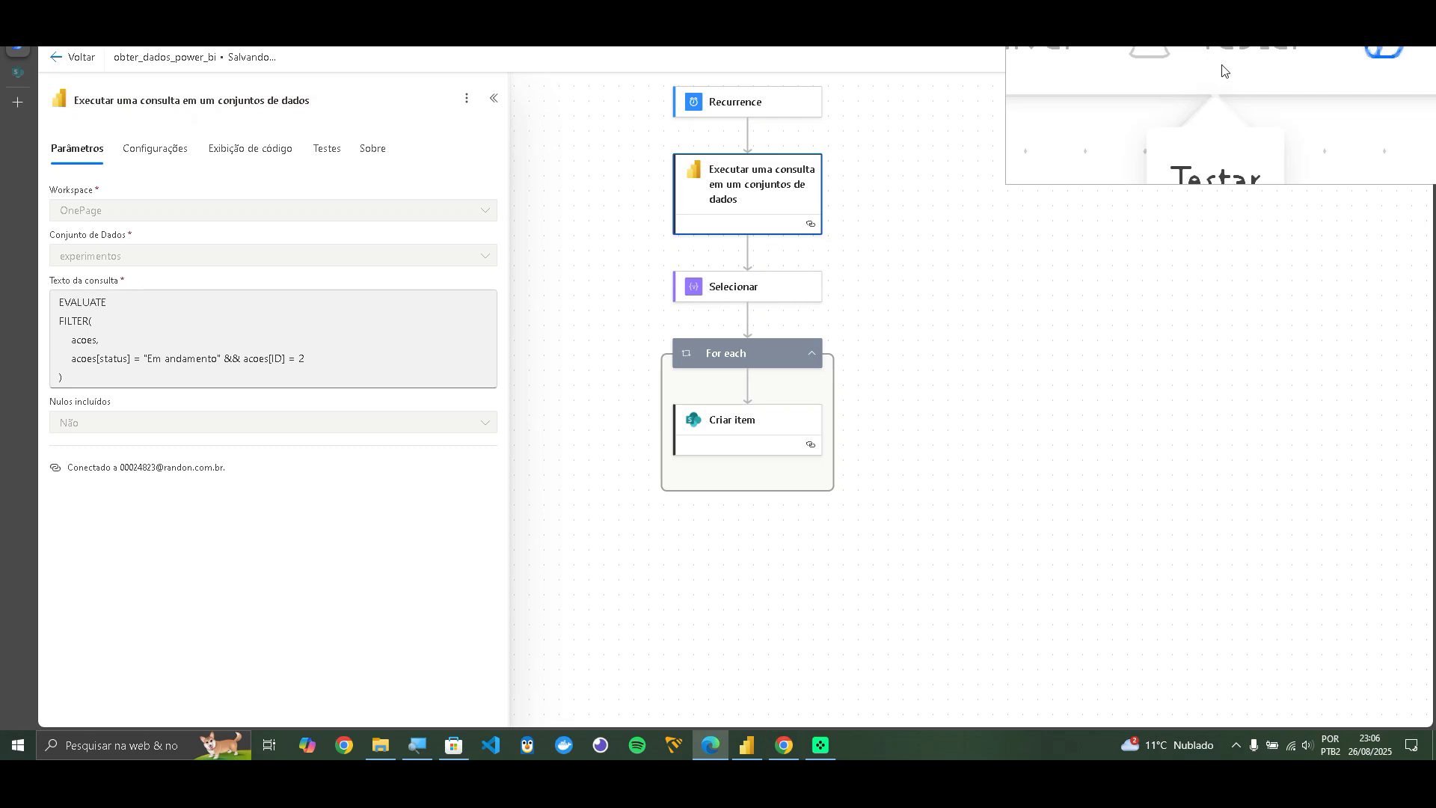
click(1222, 70)
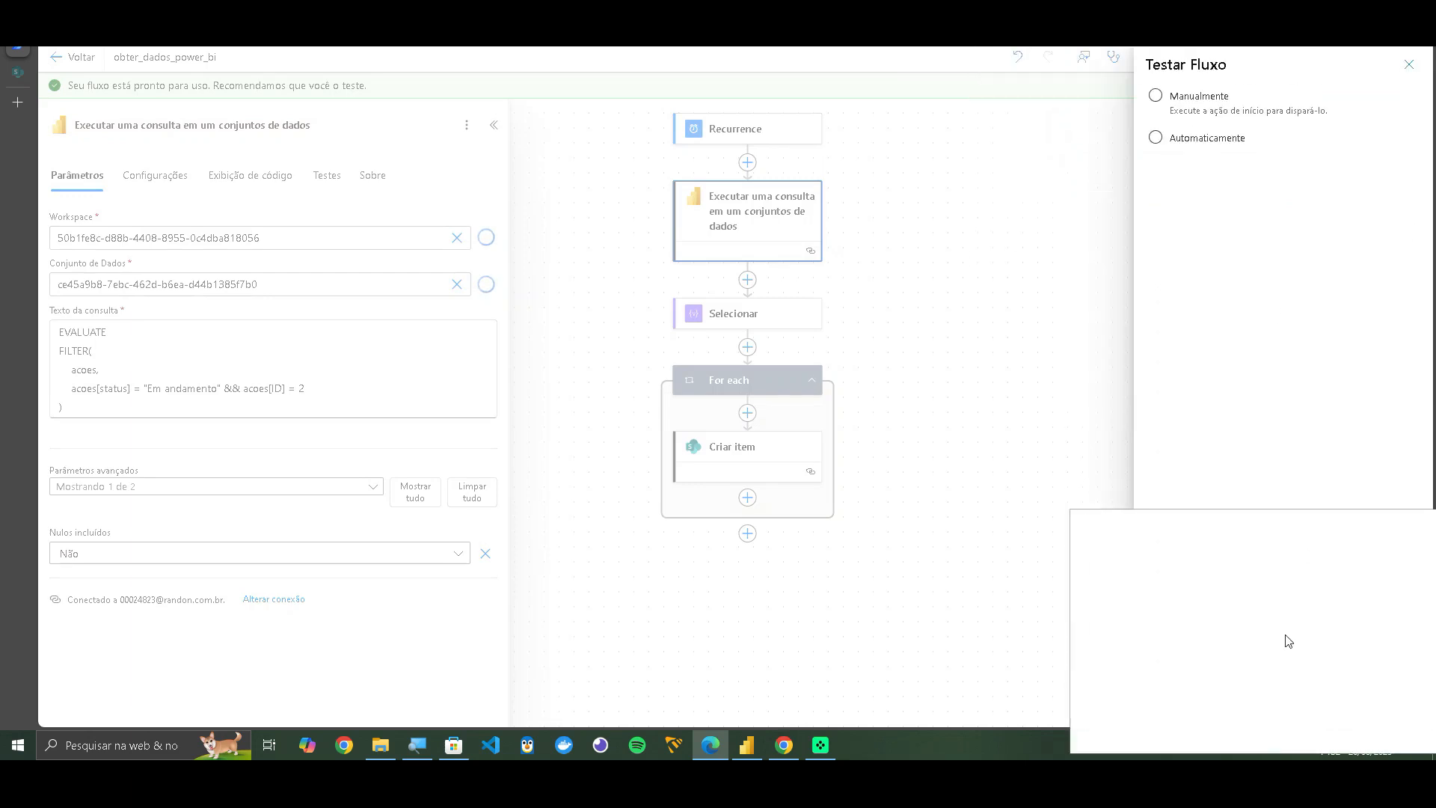
click(1172, 111)
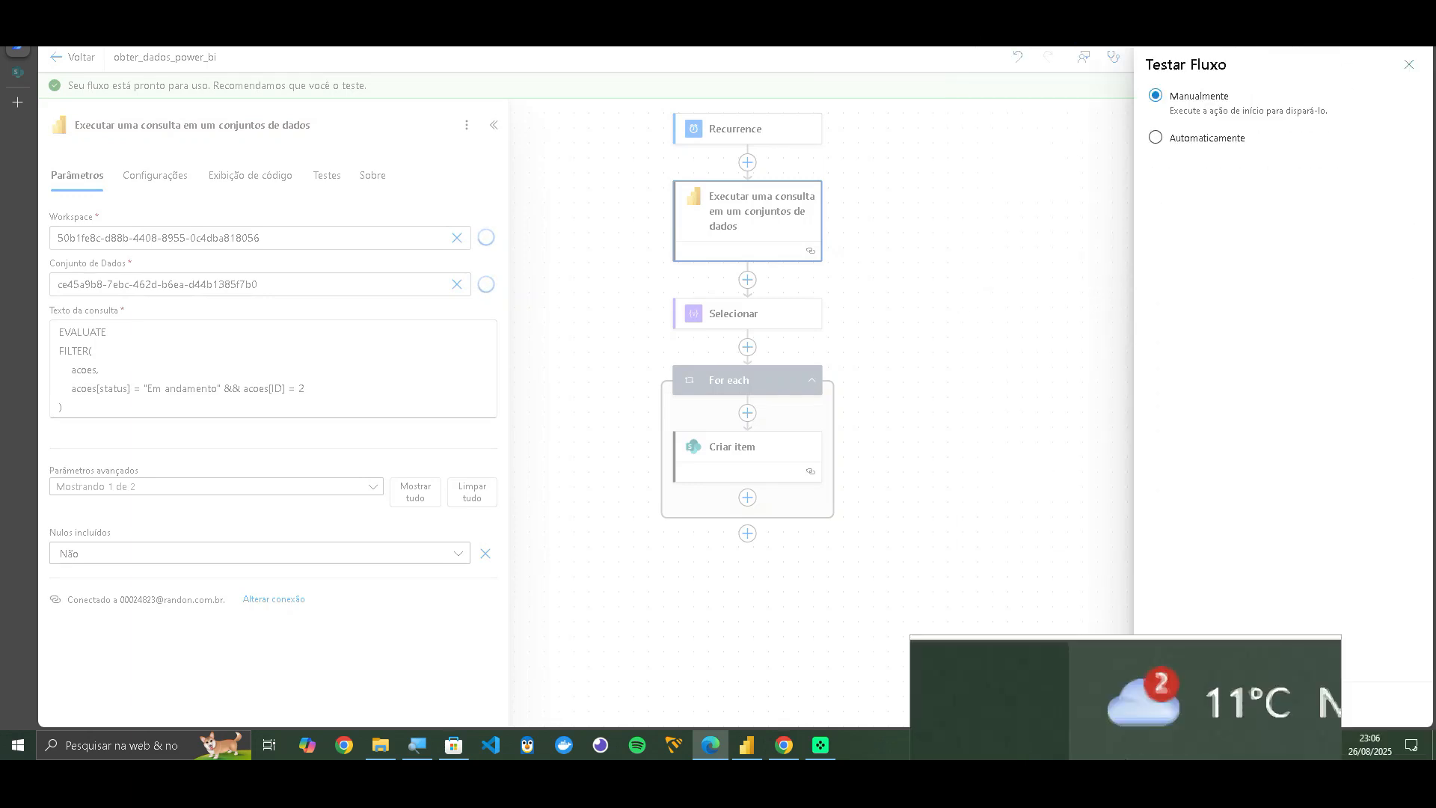
click(1174, 703)
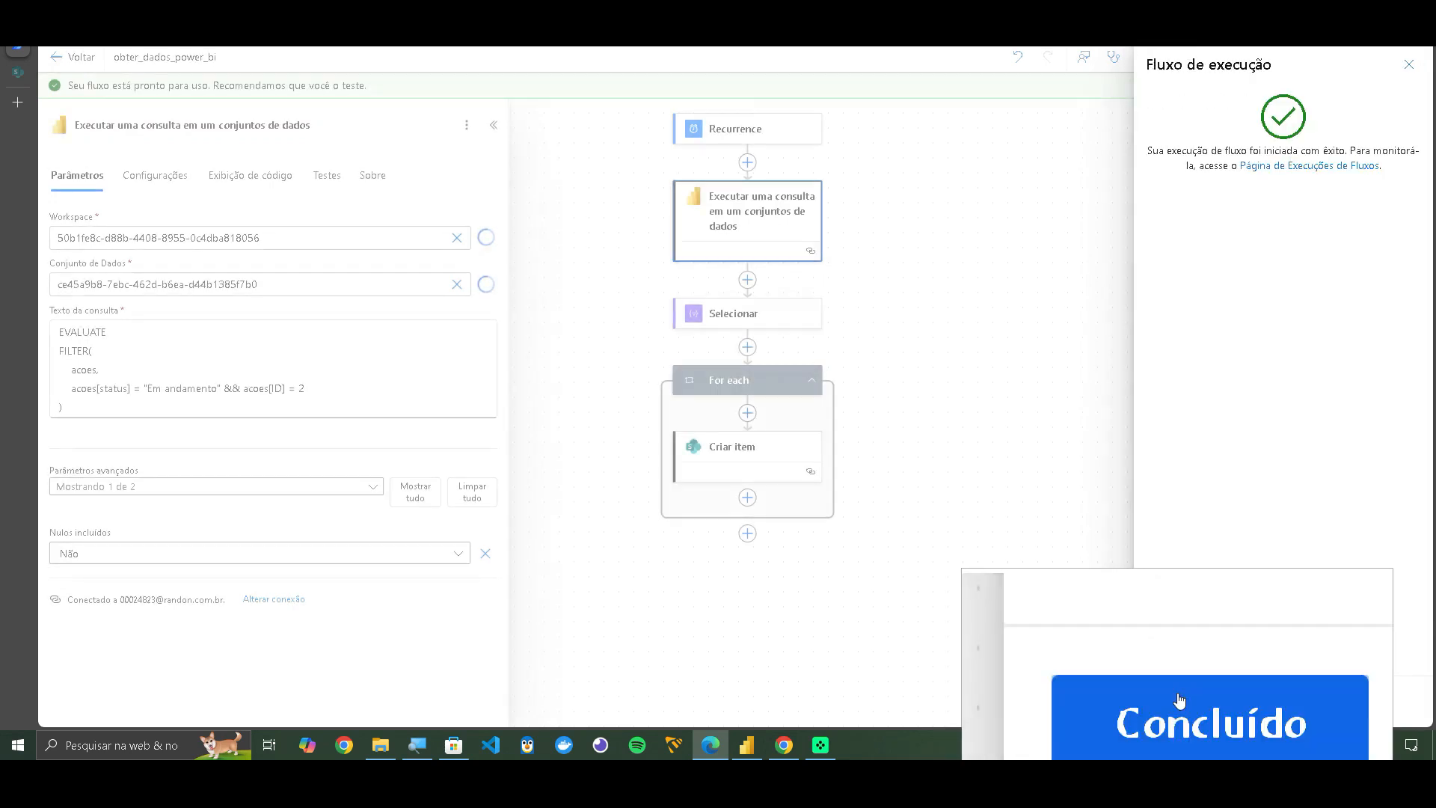
click(1180, 699)
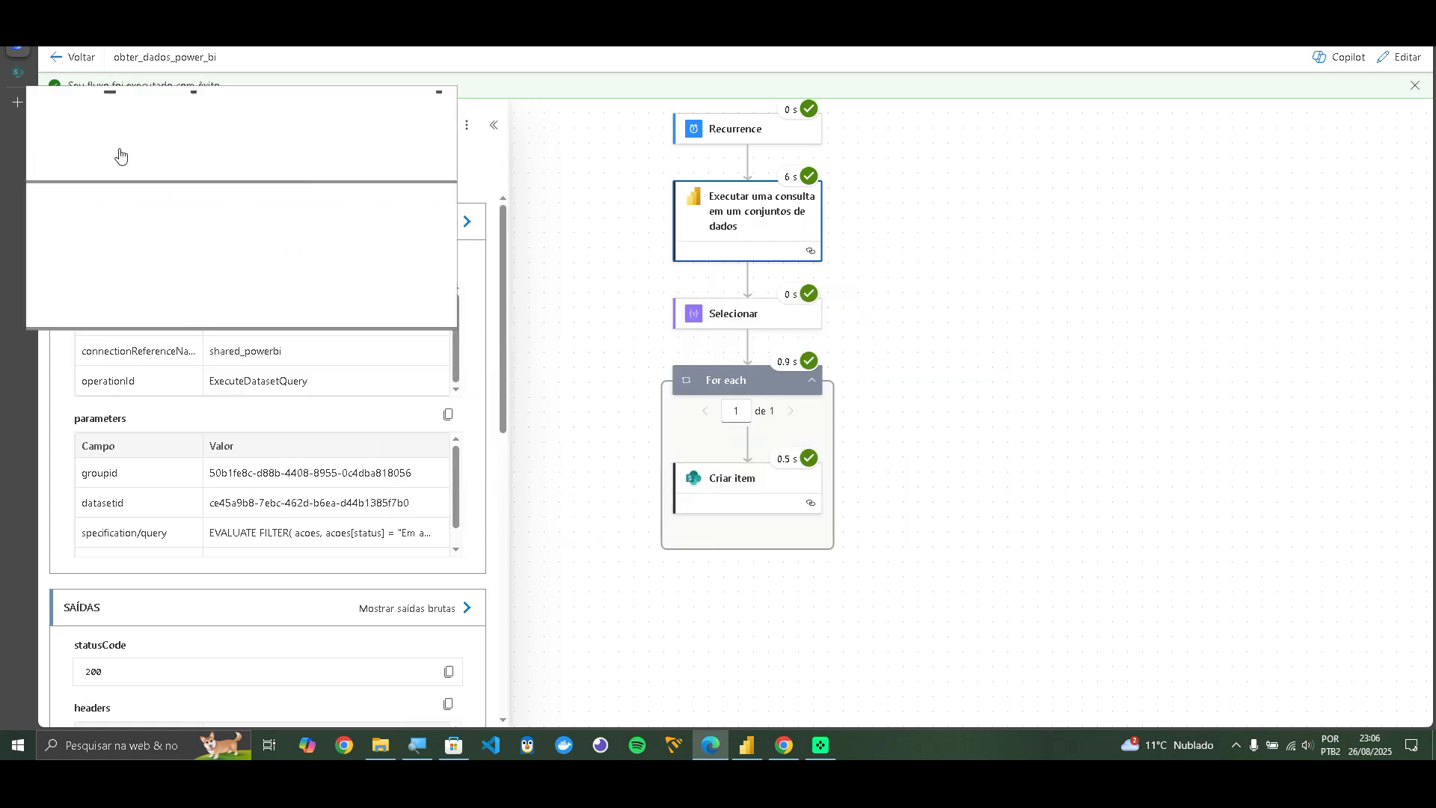
Switch to the SharePoint acoes_pbi list and refresh it to check for the item created by the flow
click(15, 72)
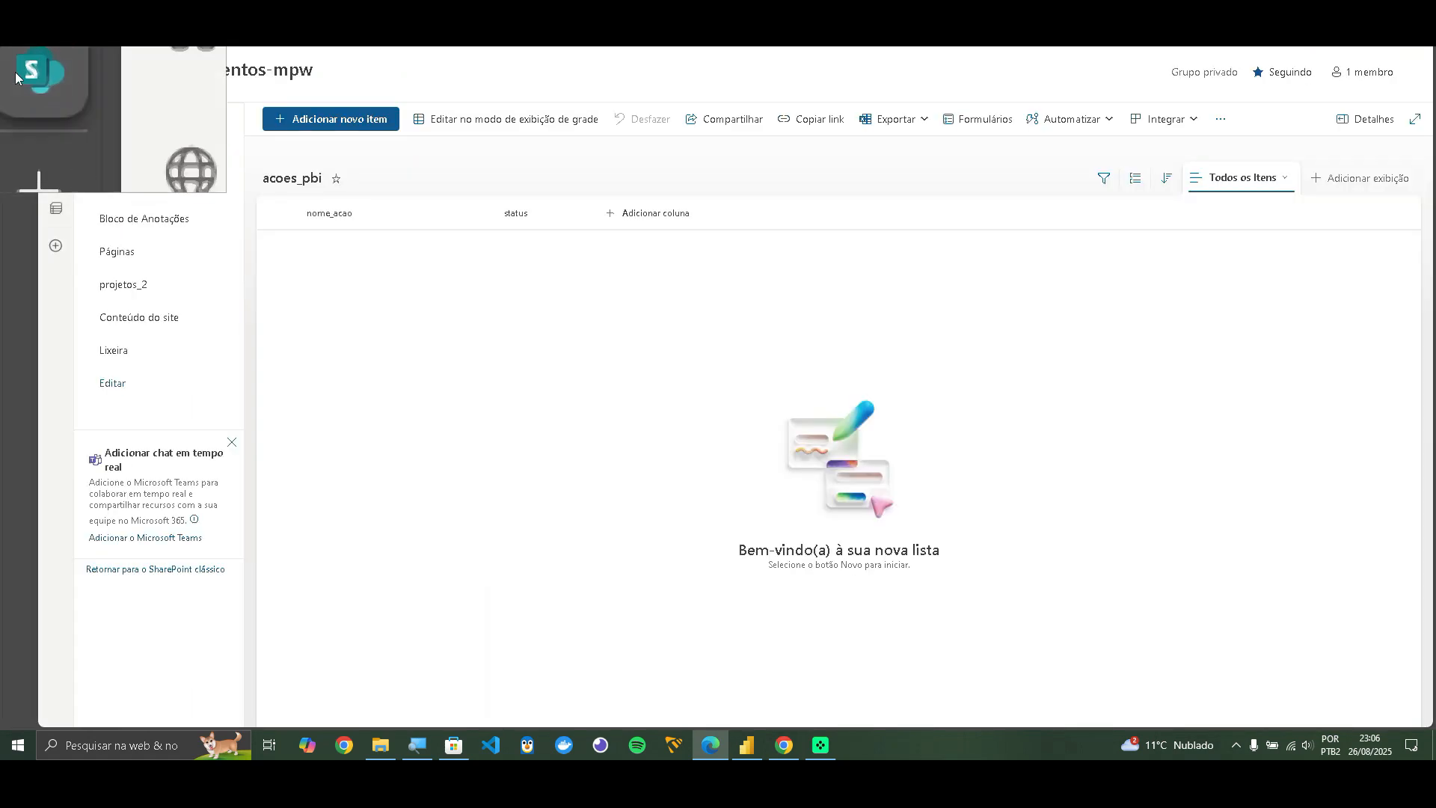
right_click(555, 177)
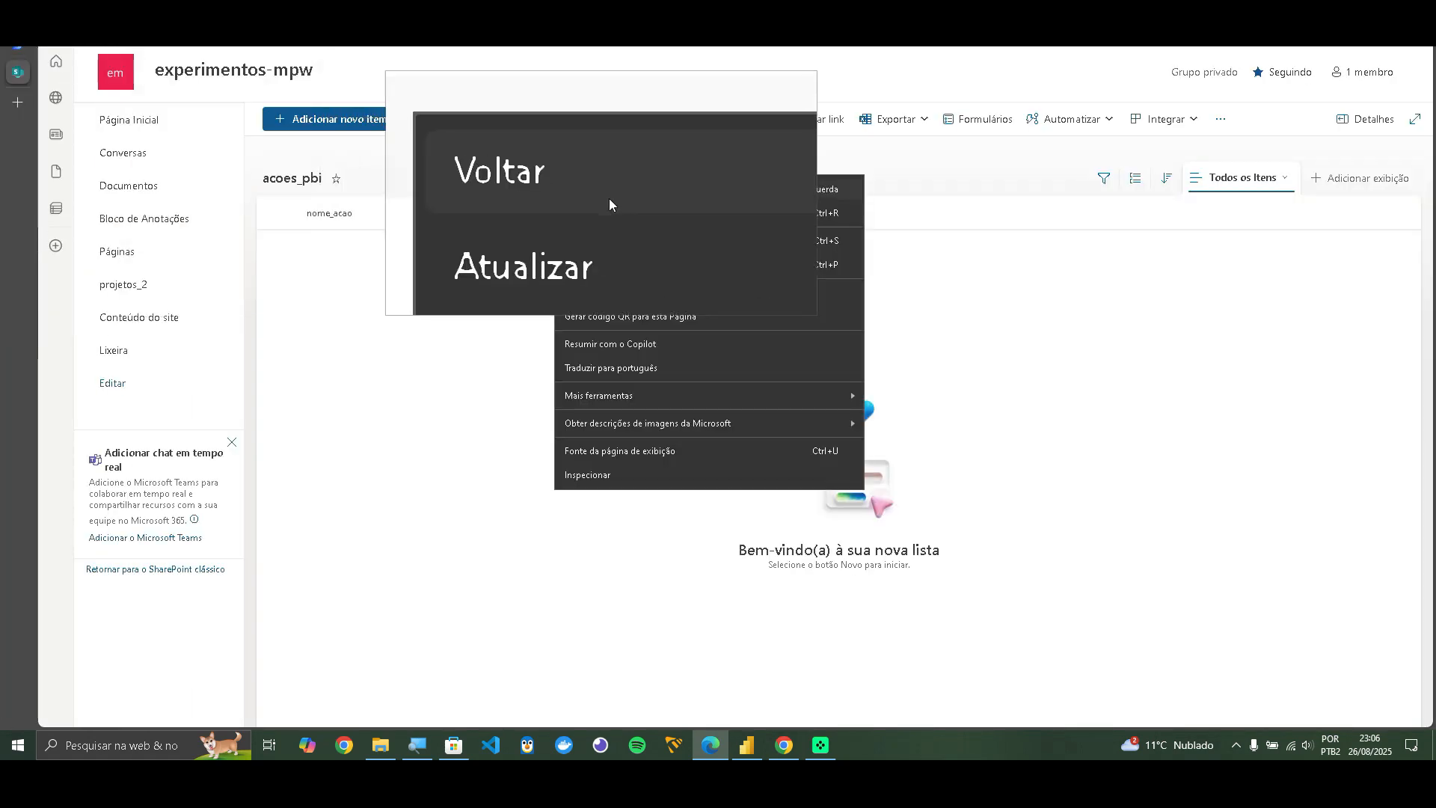
click(621, 222)
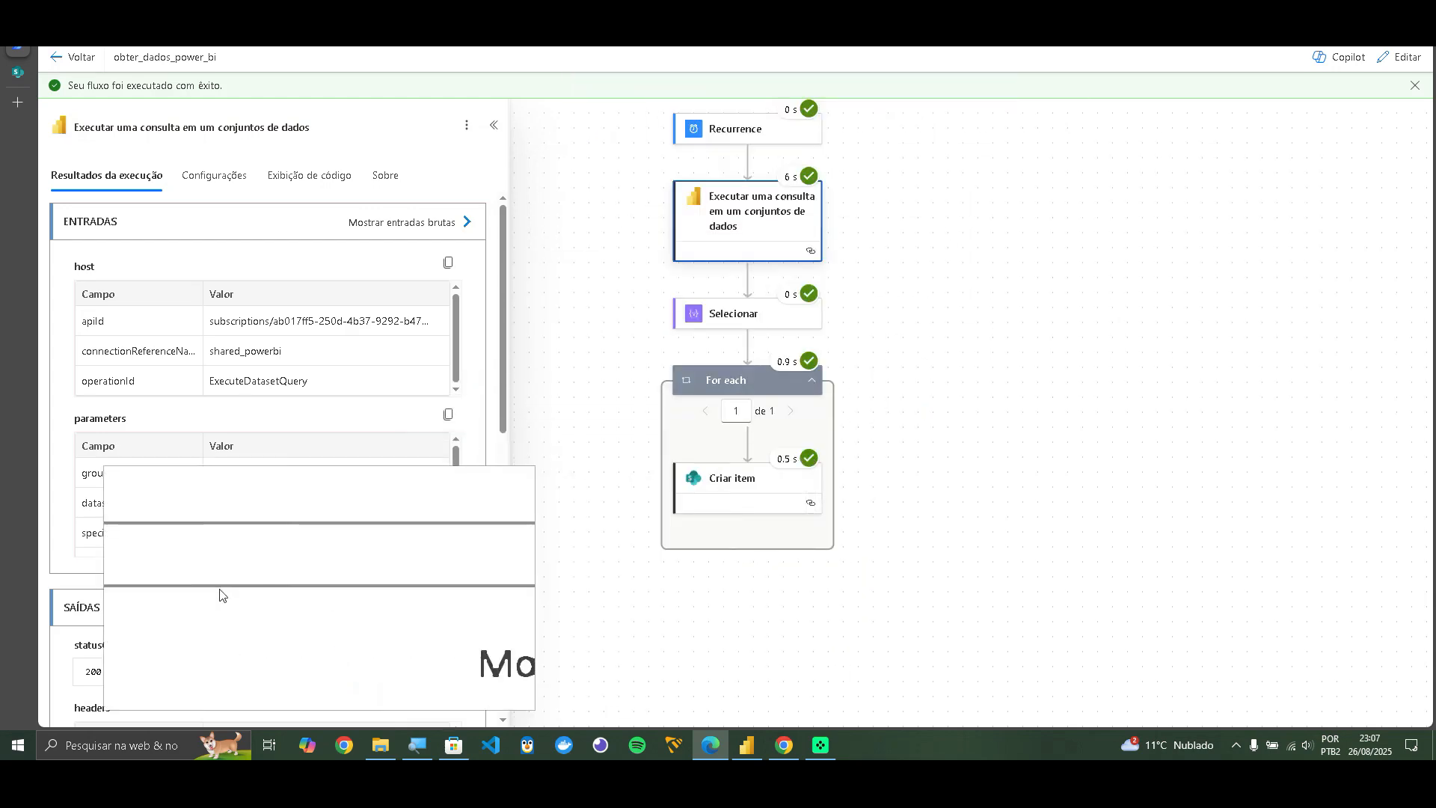
Back in the flow run, examine the raw outputs of the dataset query action and the Selecionar action
click(414, 608)
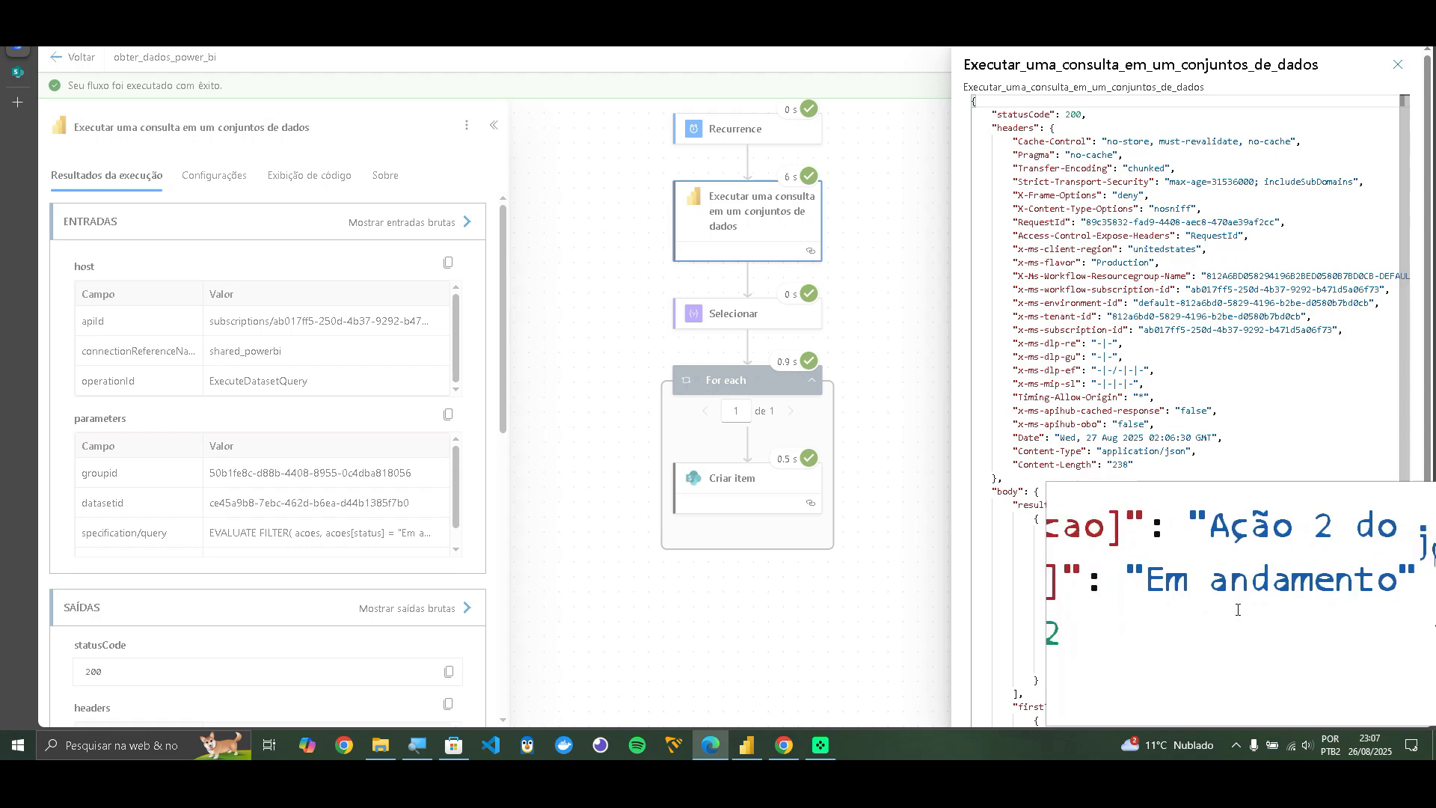
key(Escape)
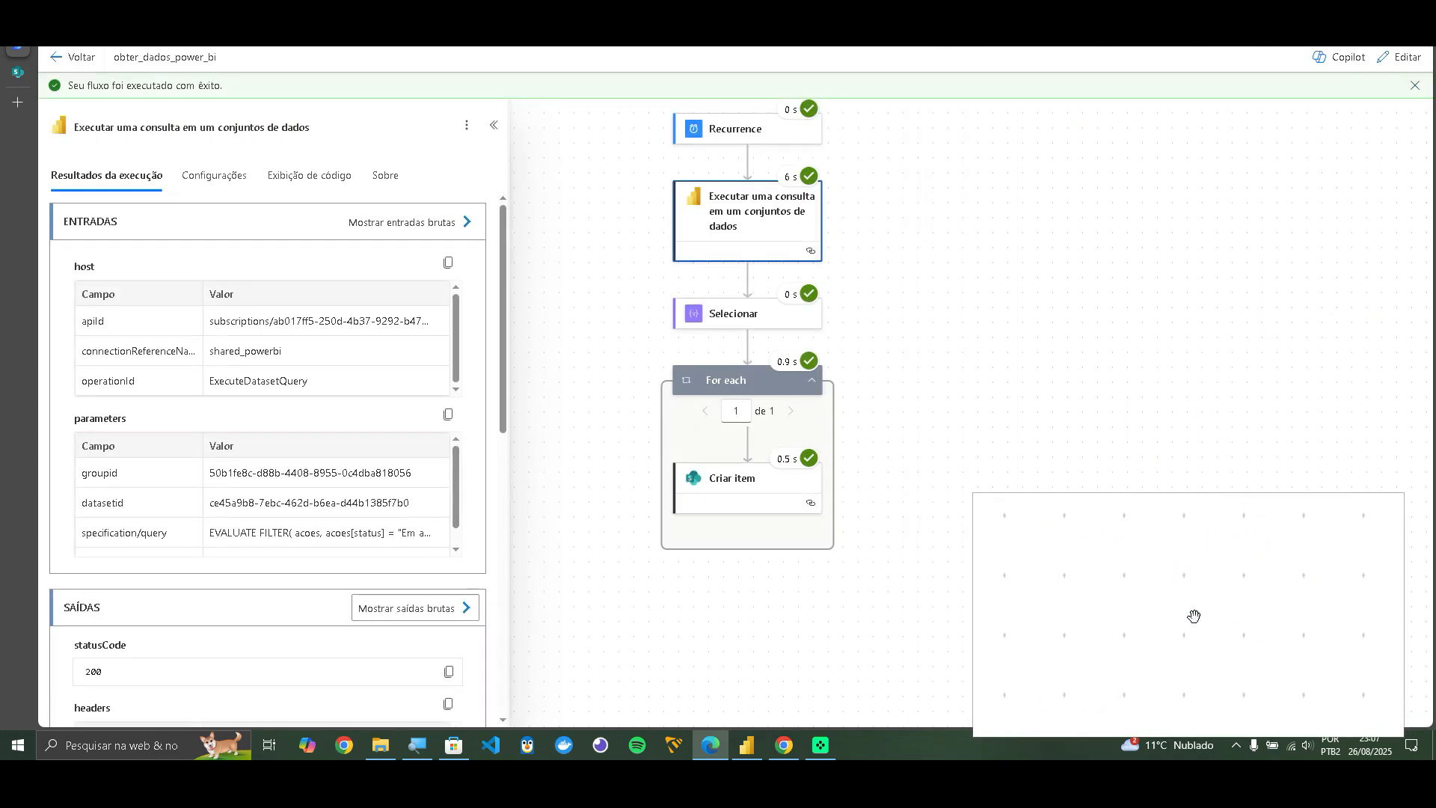
click(707, 314)
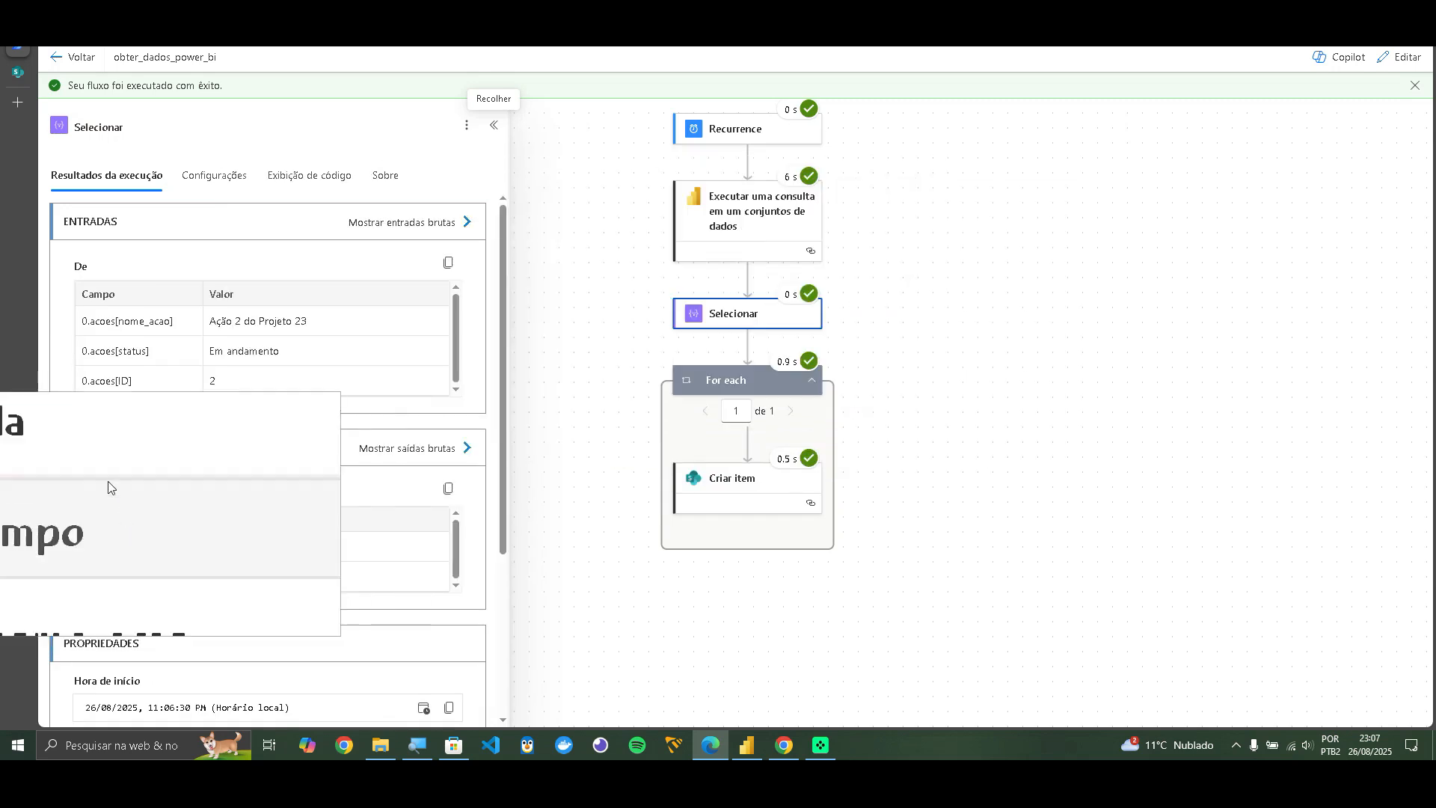
click(404, 448)
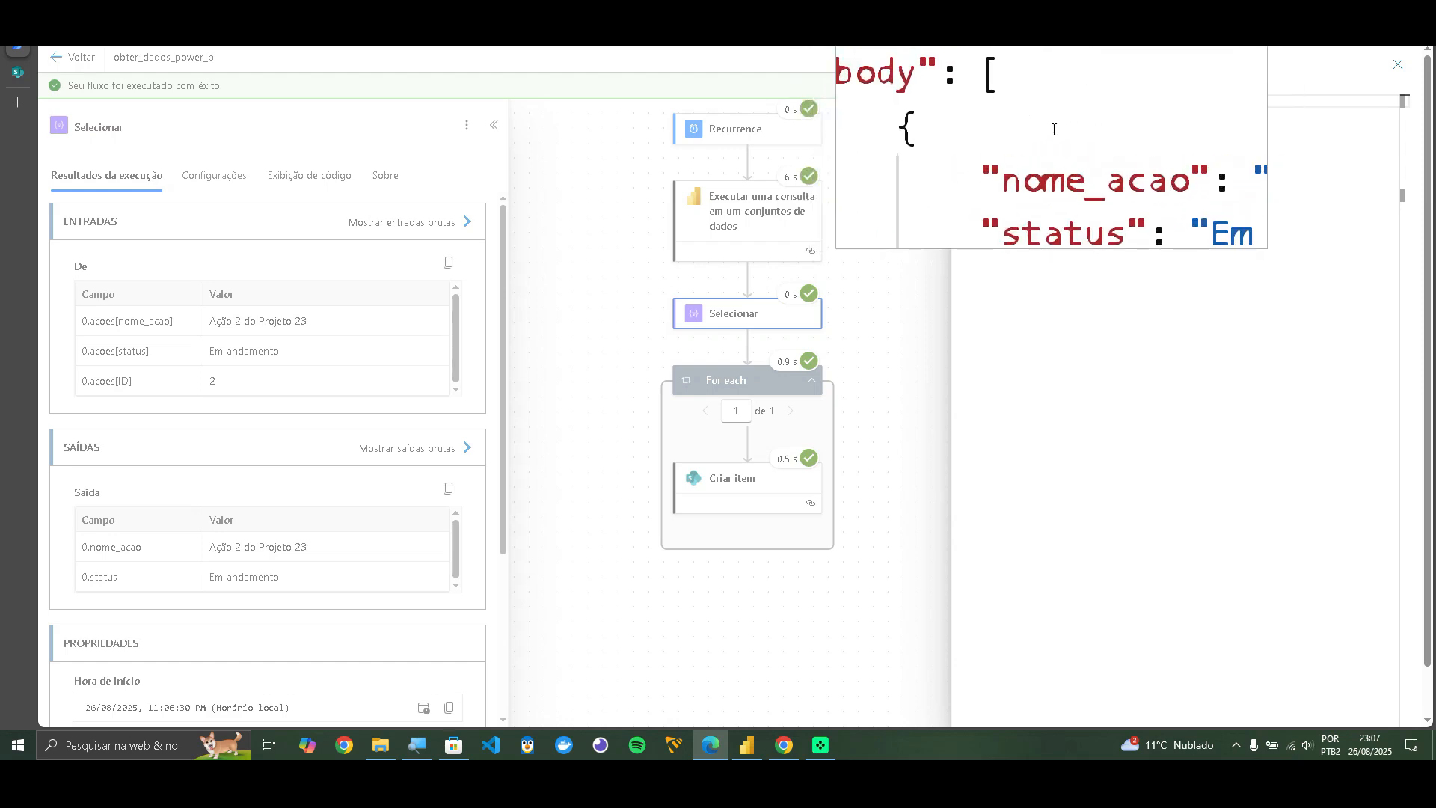
drag(1051, 140, 1134, 153)
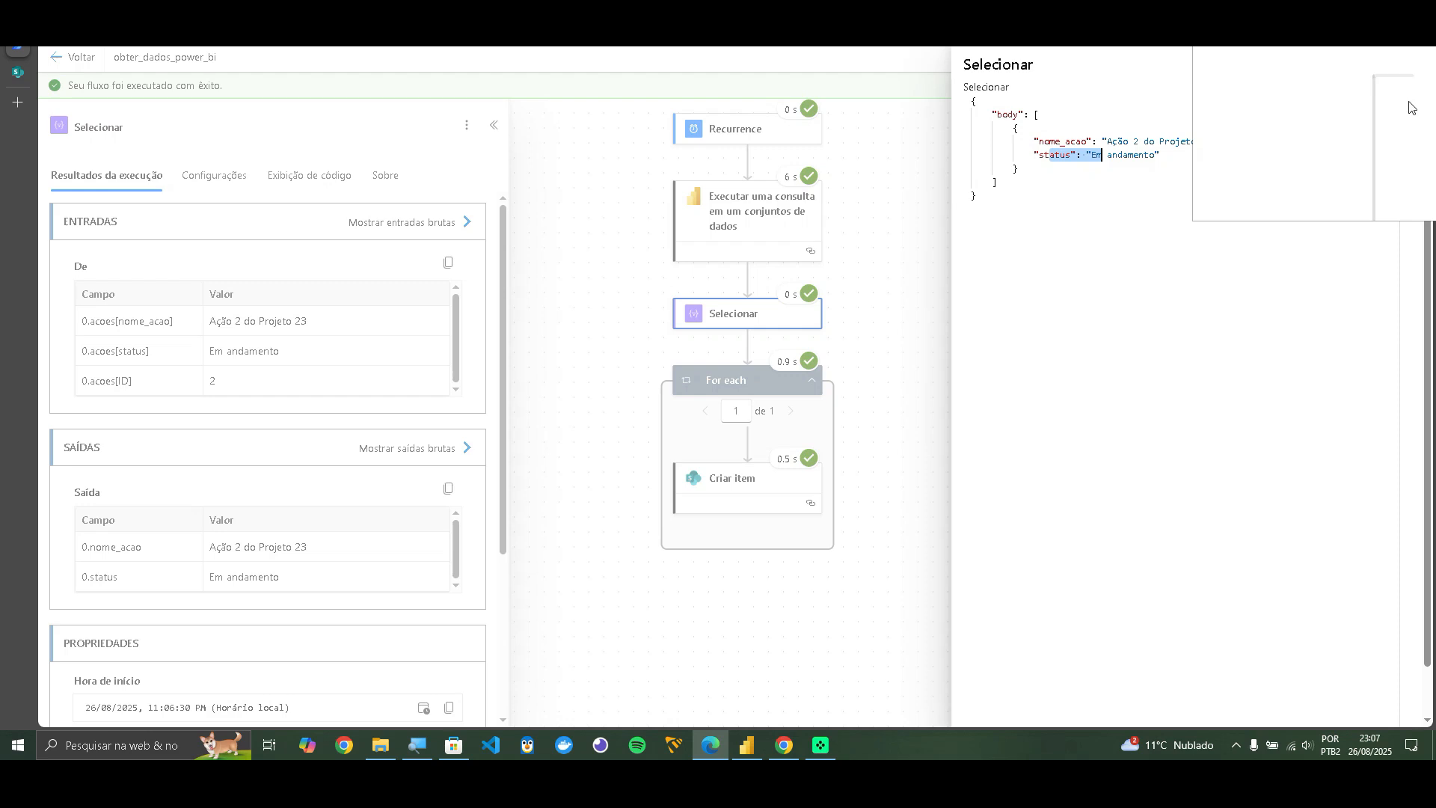
click(1409, 75)
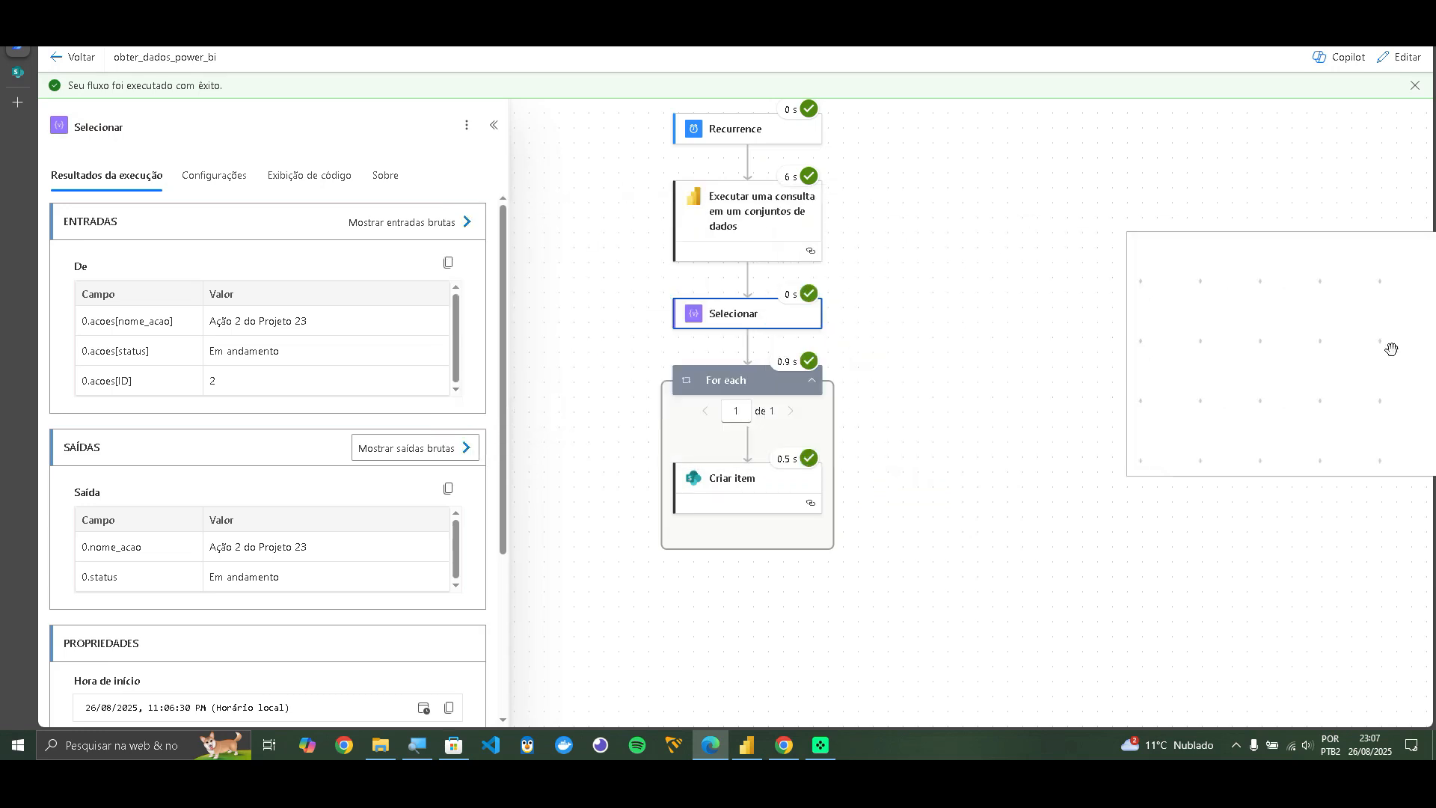
Examine the raw outputs of the Criar item action inside For each, from the status code to the item body
click(744, 497)
click(765, 387)
click(714, 503)
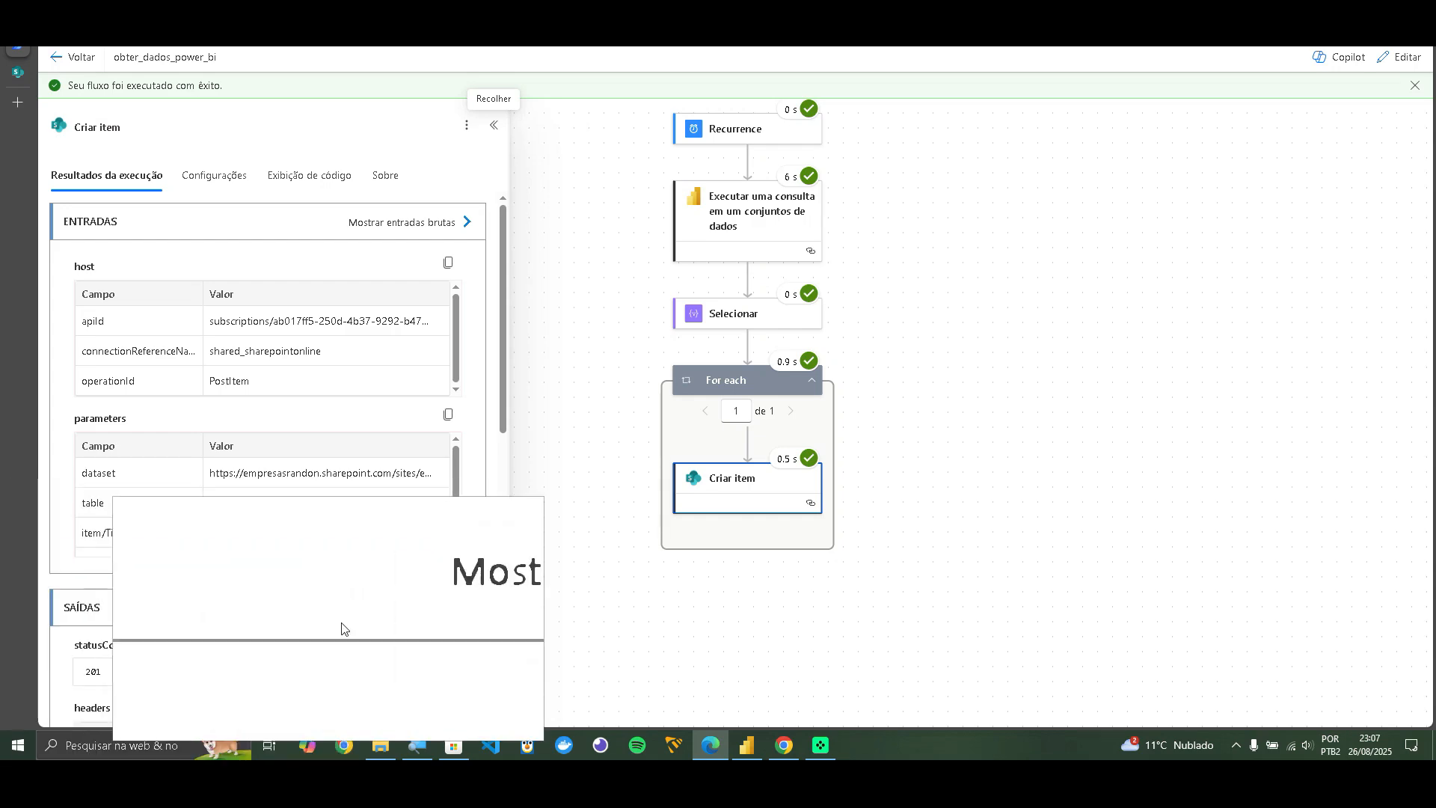
click(389, 608)
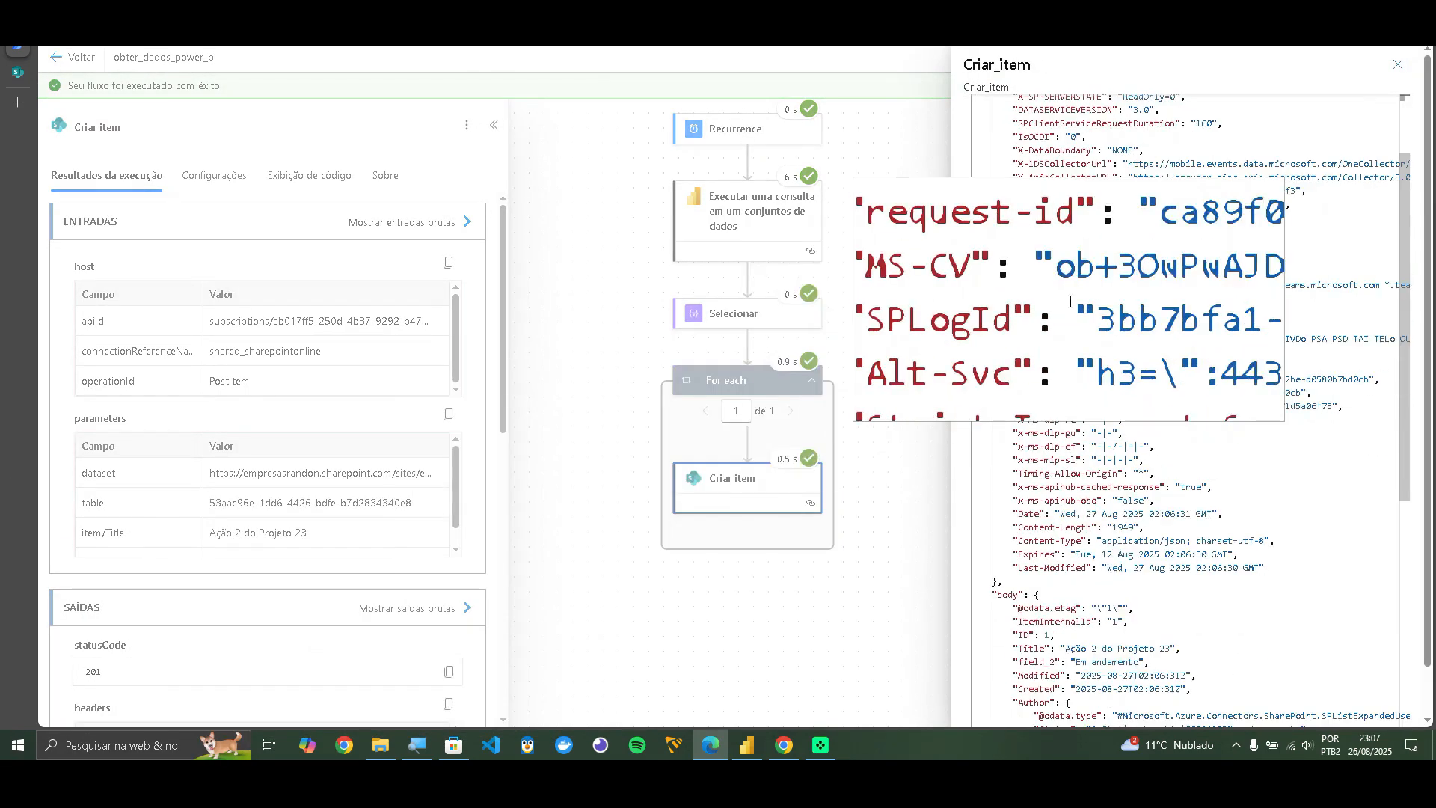
scroll(1077, 419, up, 3)
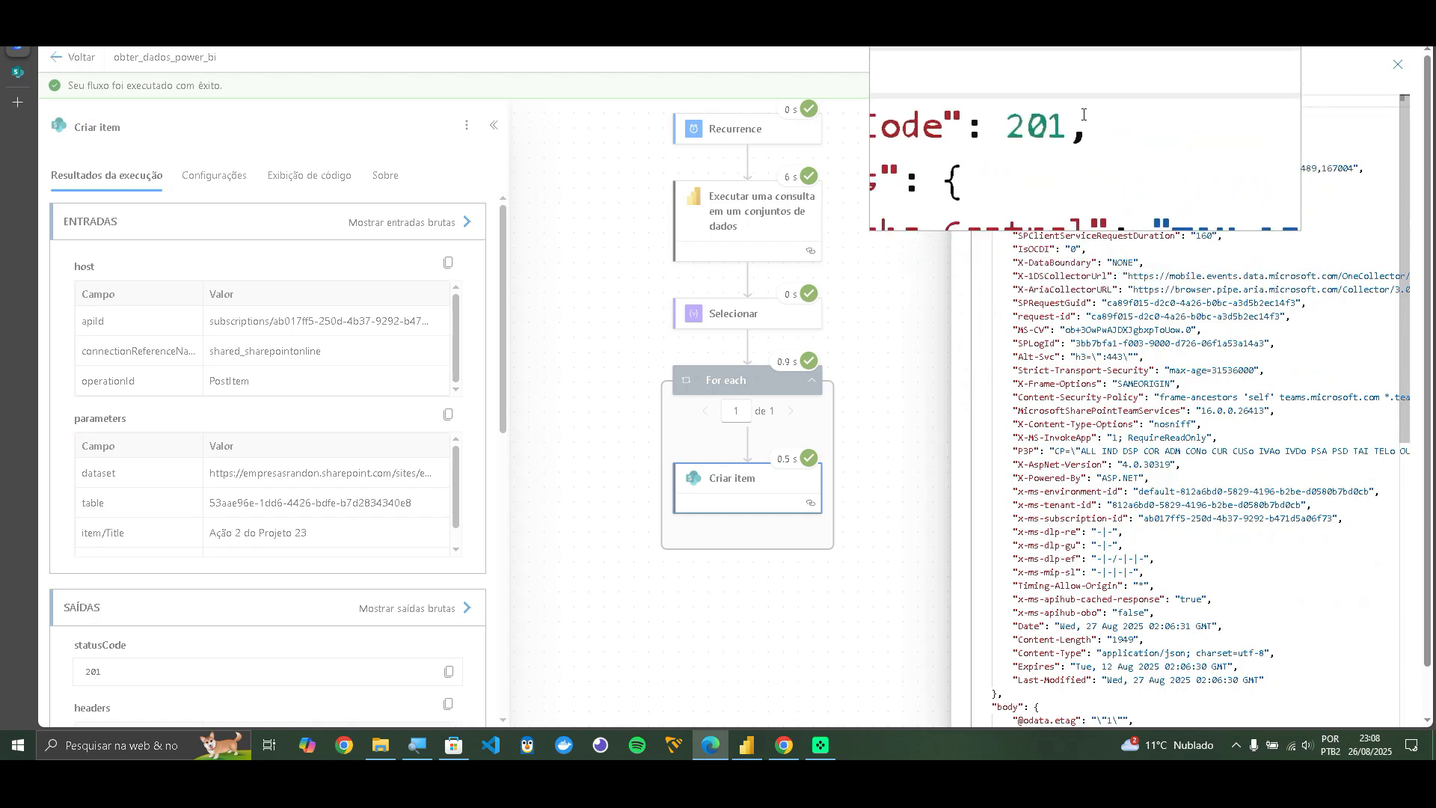
scroll(1281, 191, down, 3)
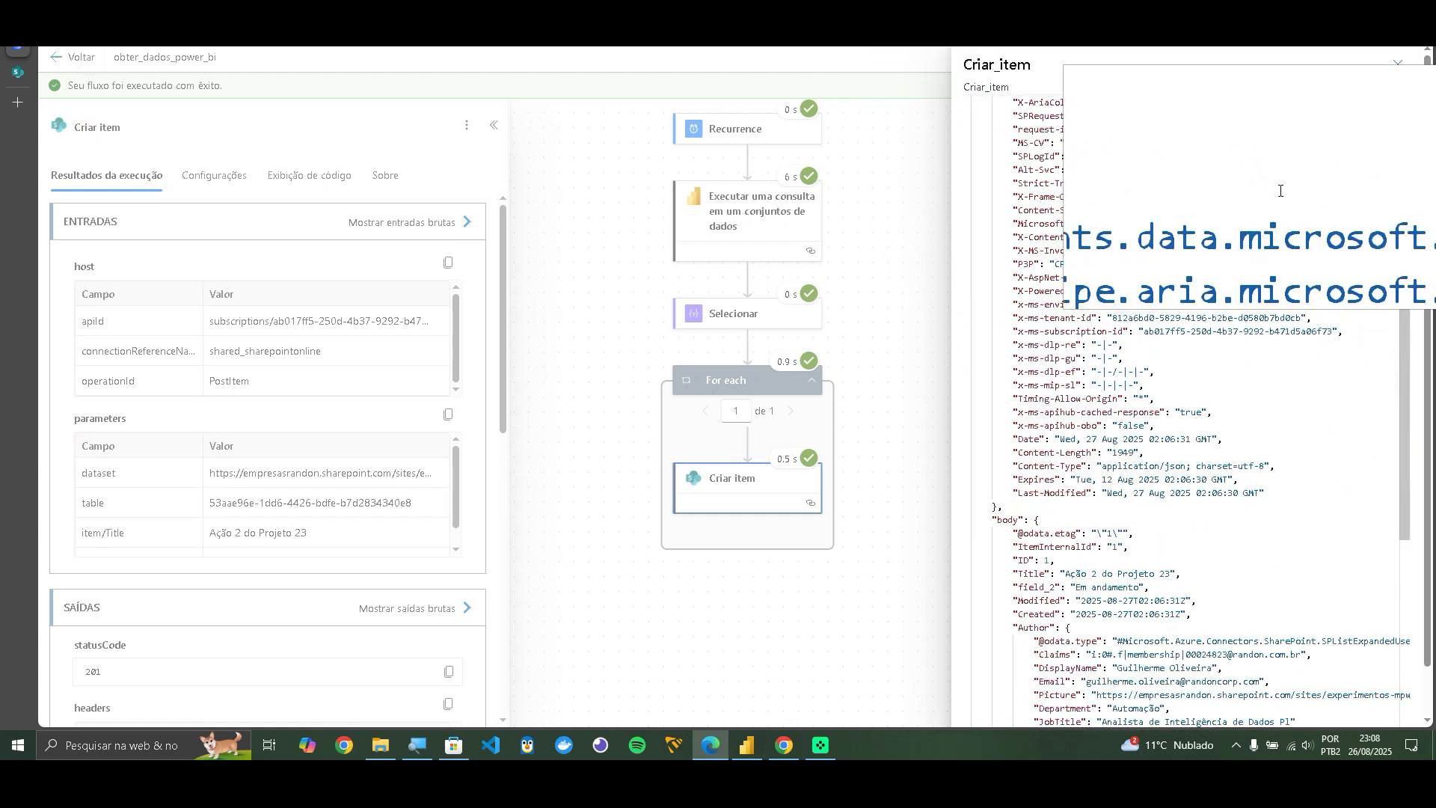
scroll(1281, 193, down, 2)
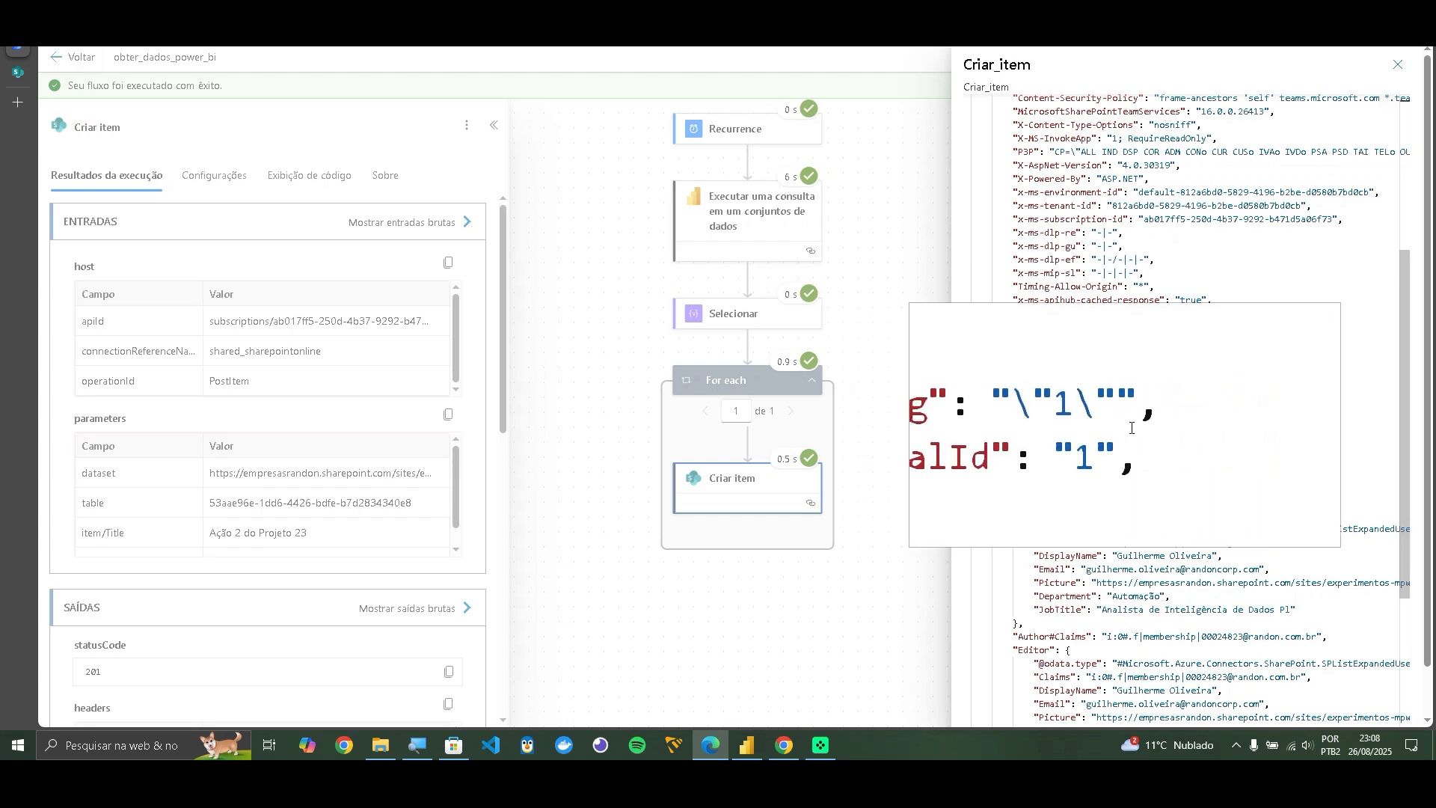
Examine the rest of the Criar item raw output body, down to the item path and content type, and close it
scroll(1132, 428, down, 4)
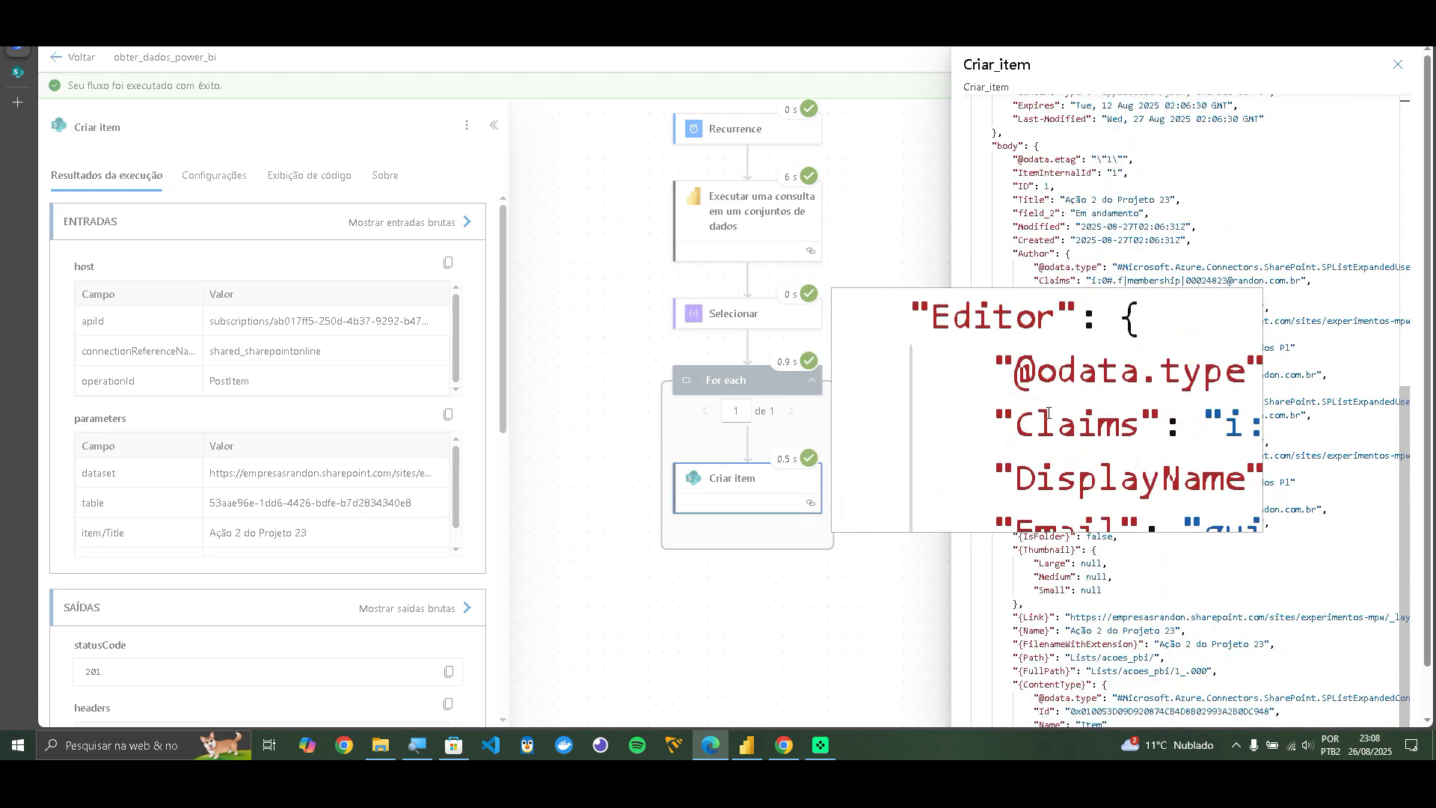
scroll(1048, 413, down, 1)
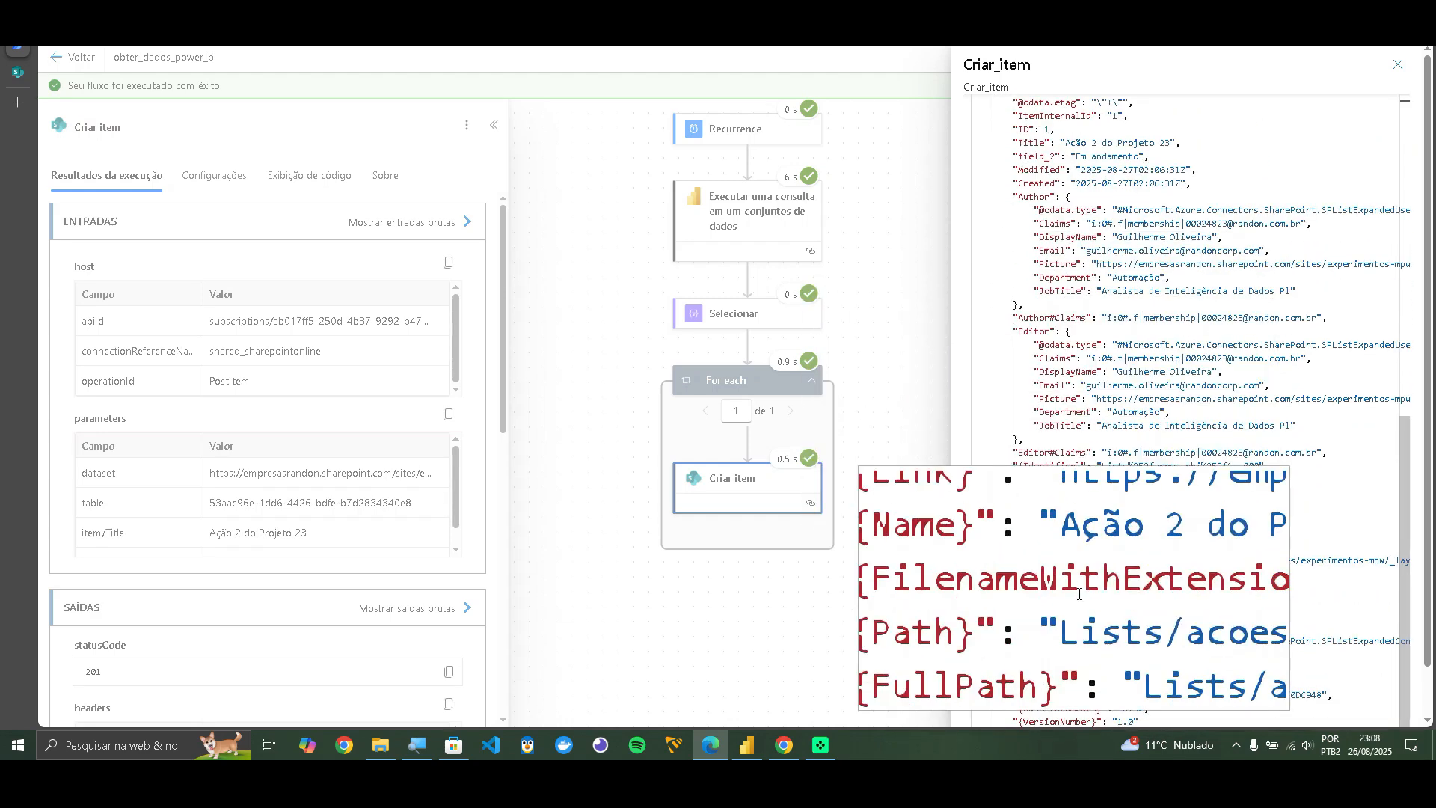
click(1395, 65)
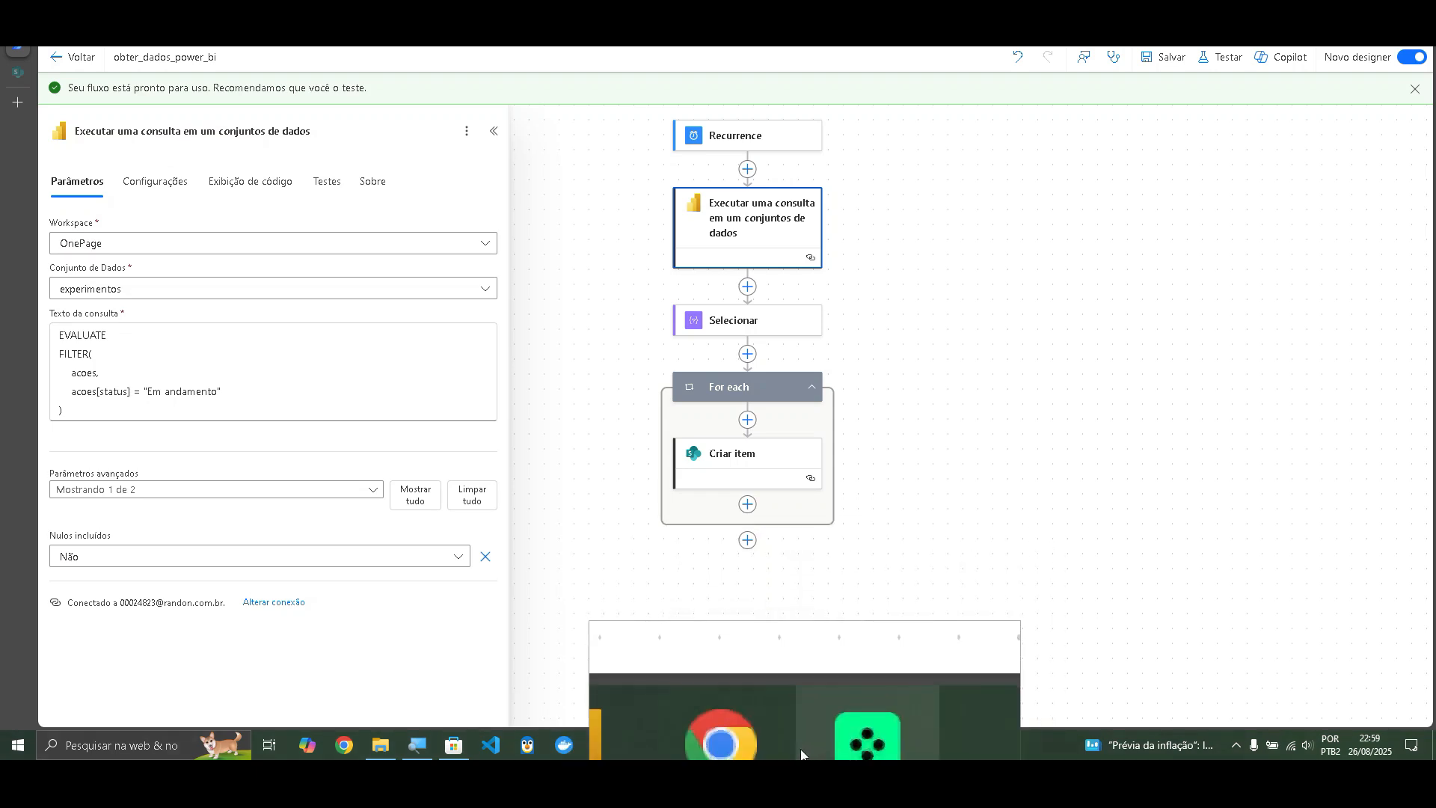
Switch to the experimentos report in Power BI Desktop, view the acoes table data and open the DAX query view
mouse_move(763, 759)
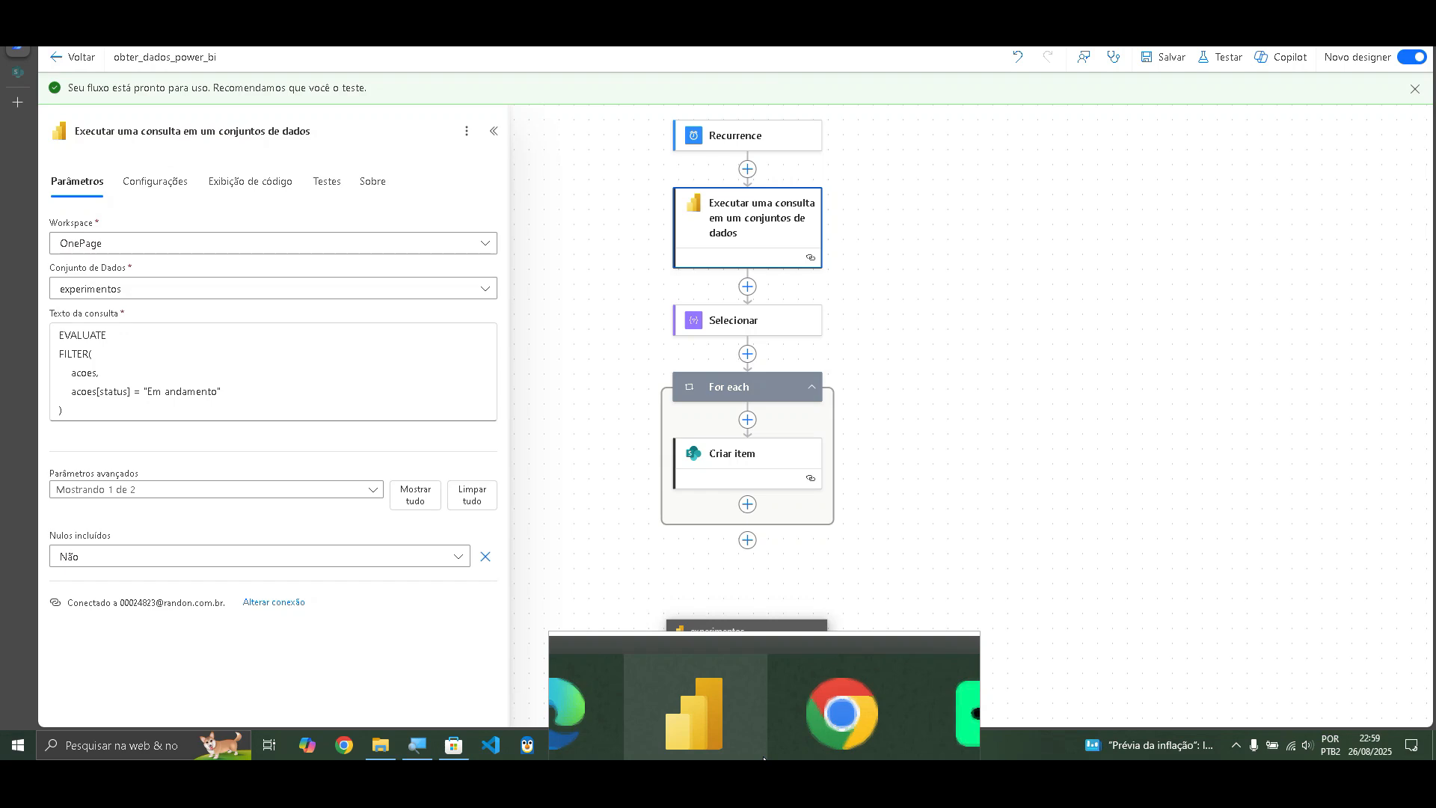
click(763, 760)
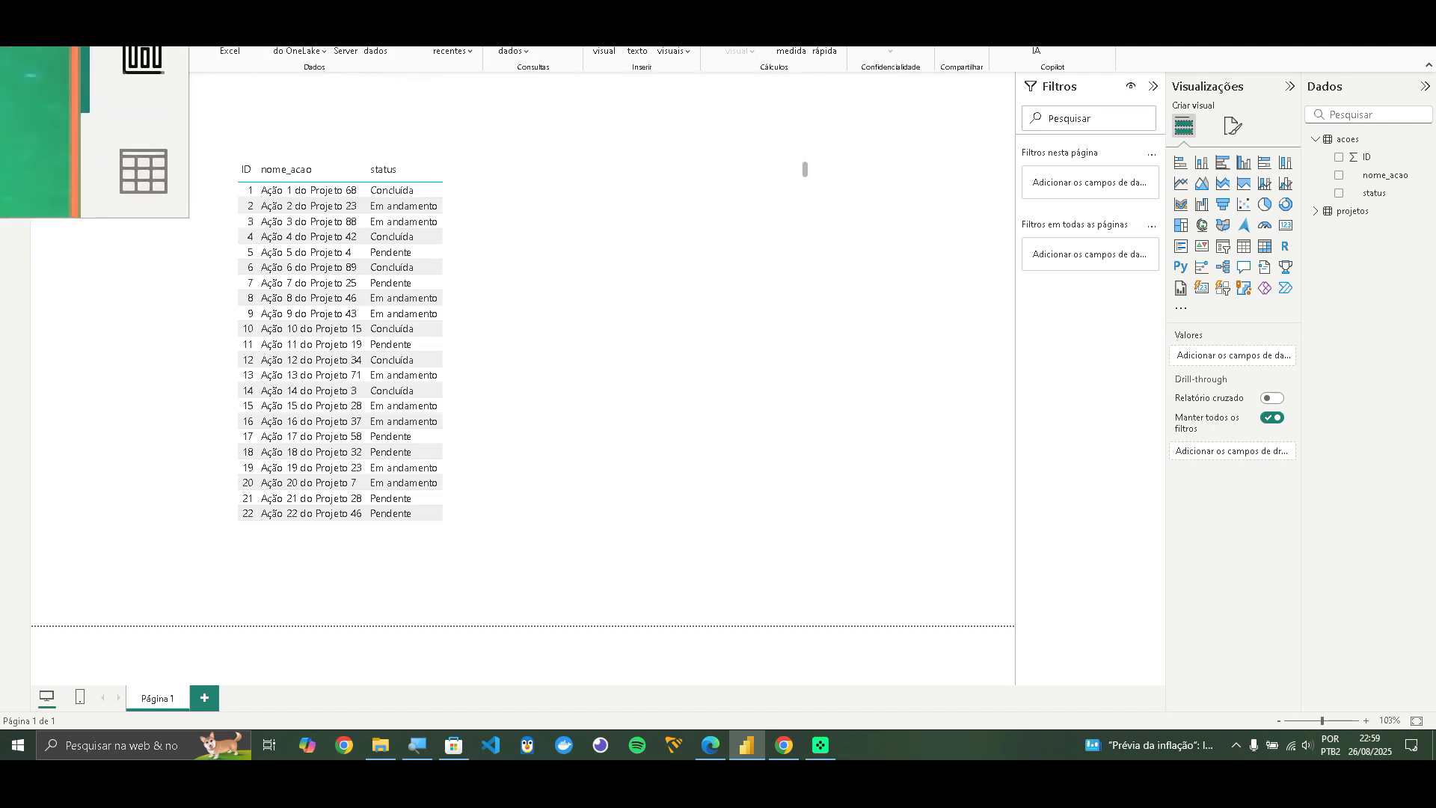
click(15, 117)
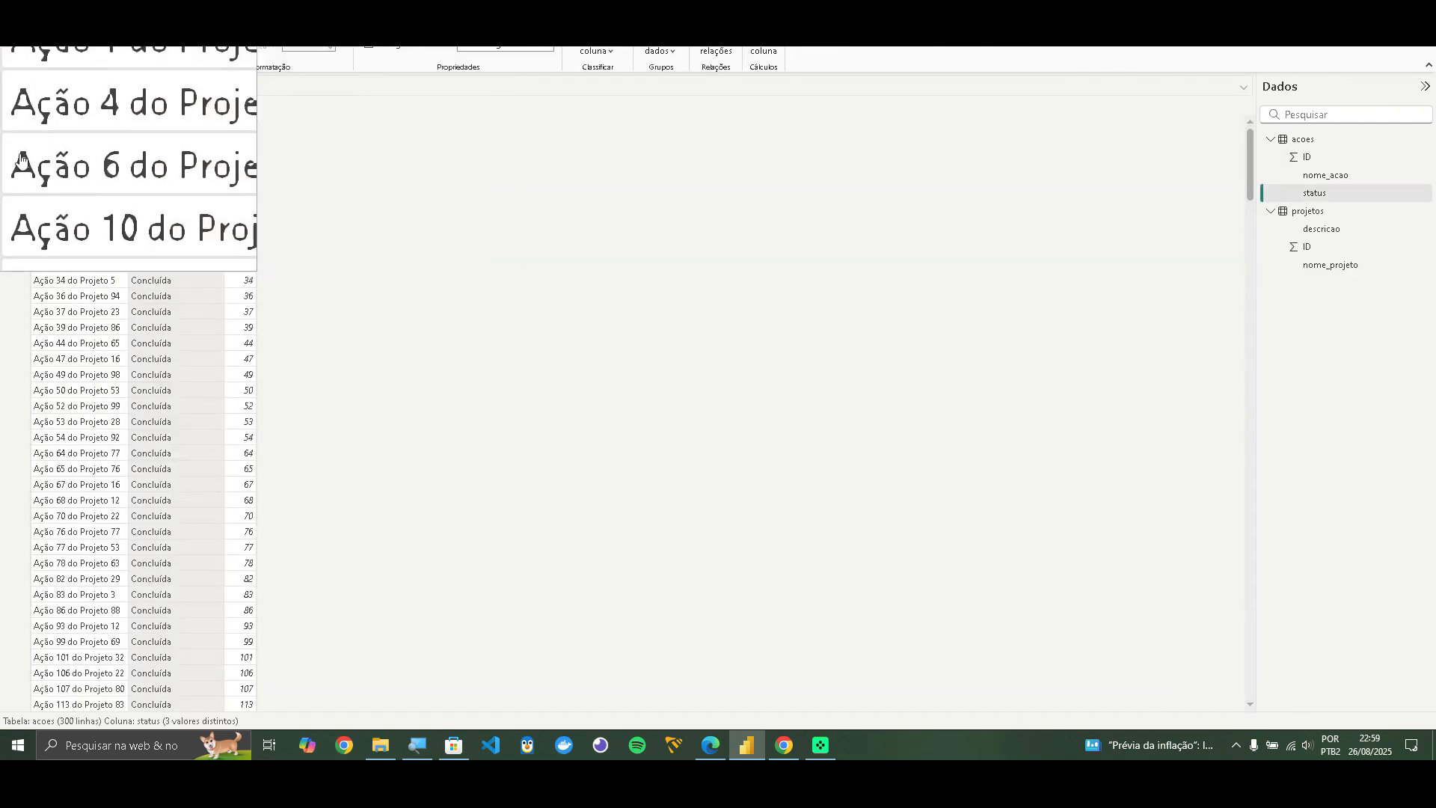
click(9, 184)
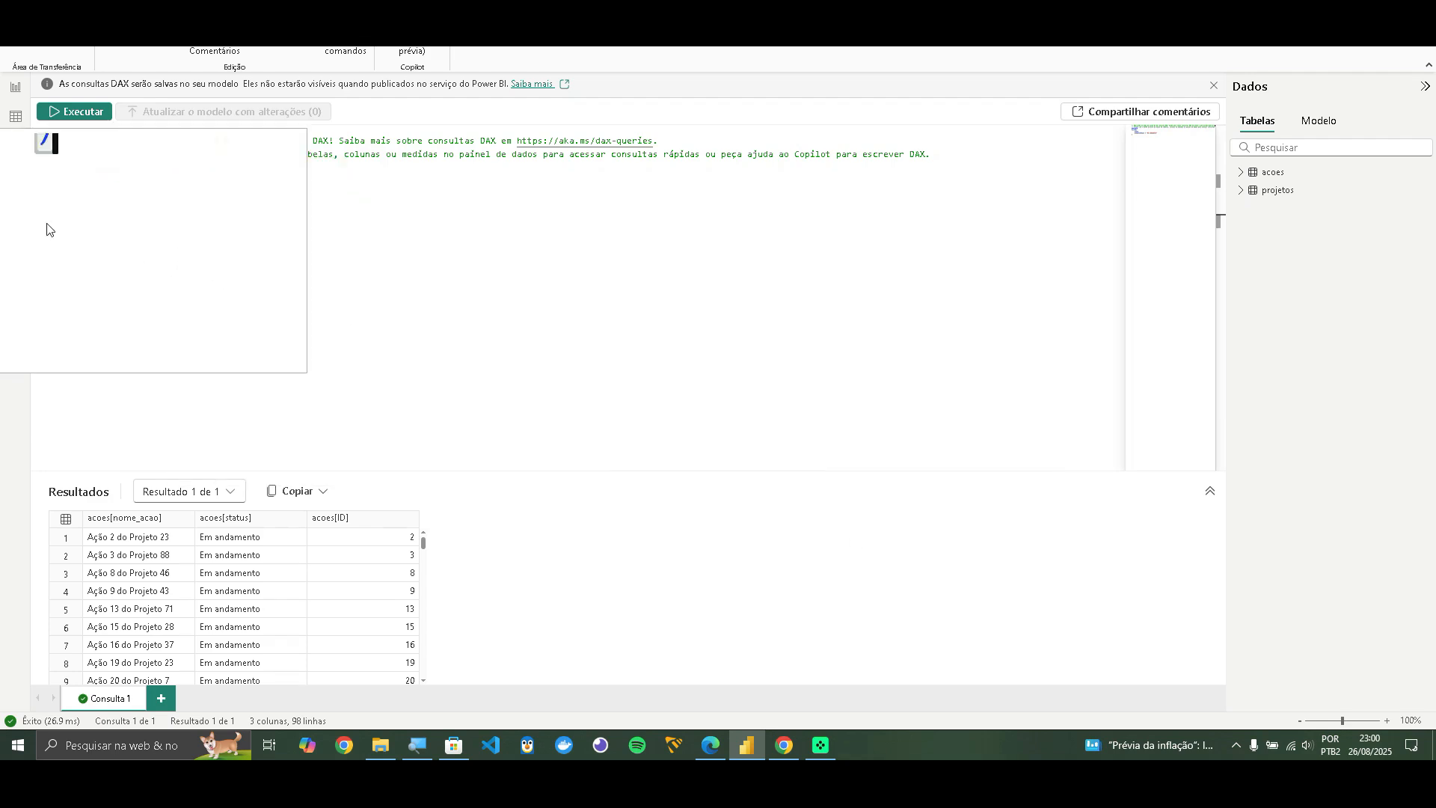
Extend the FILTER condition of the DAX query with && acoes[ID] = 2 and run the query
click(84, 181)
key(Up)
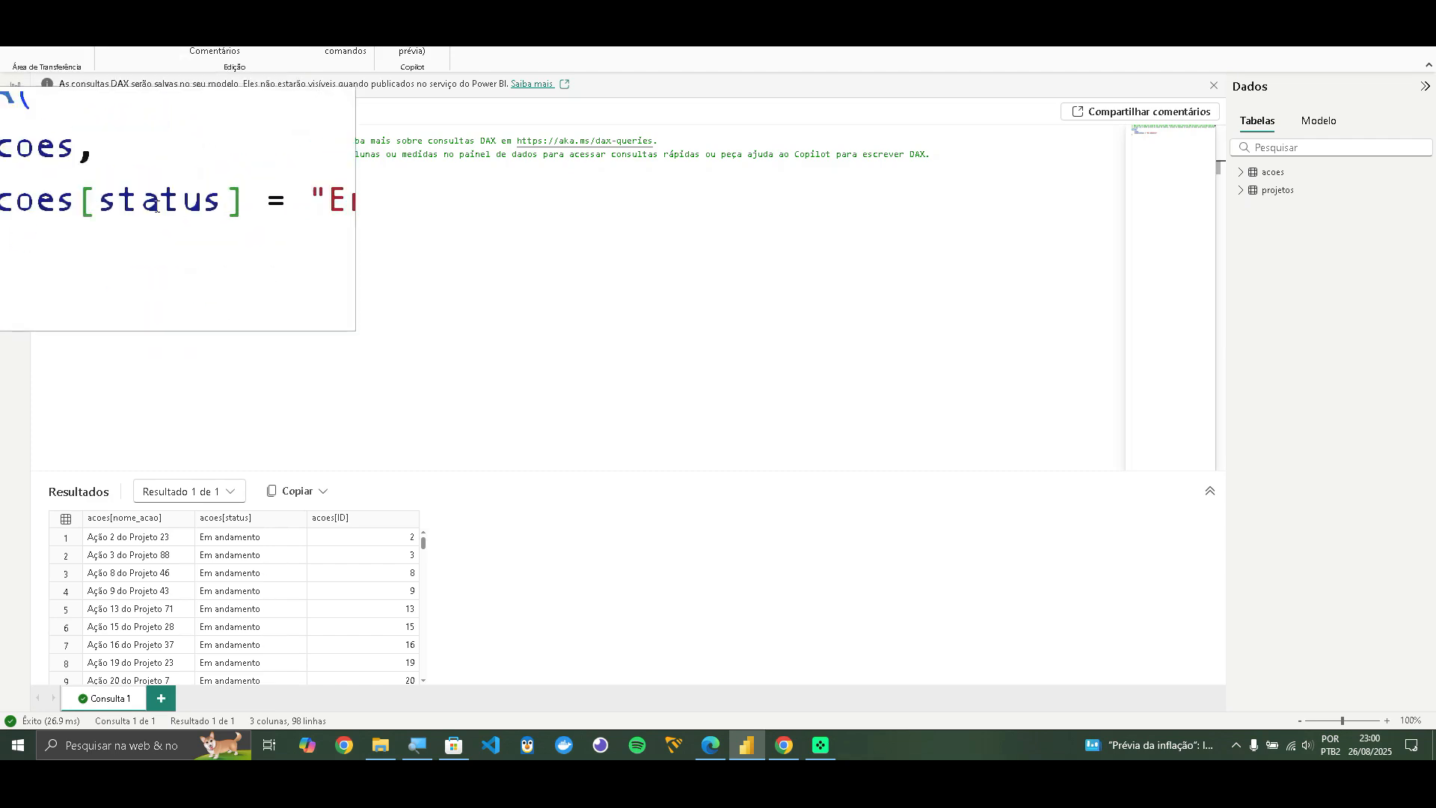
key(Down)
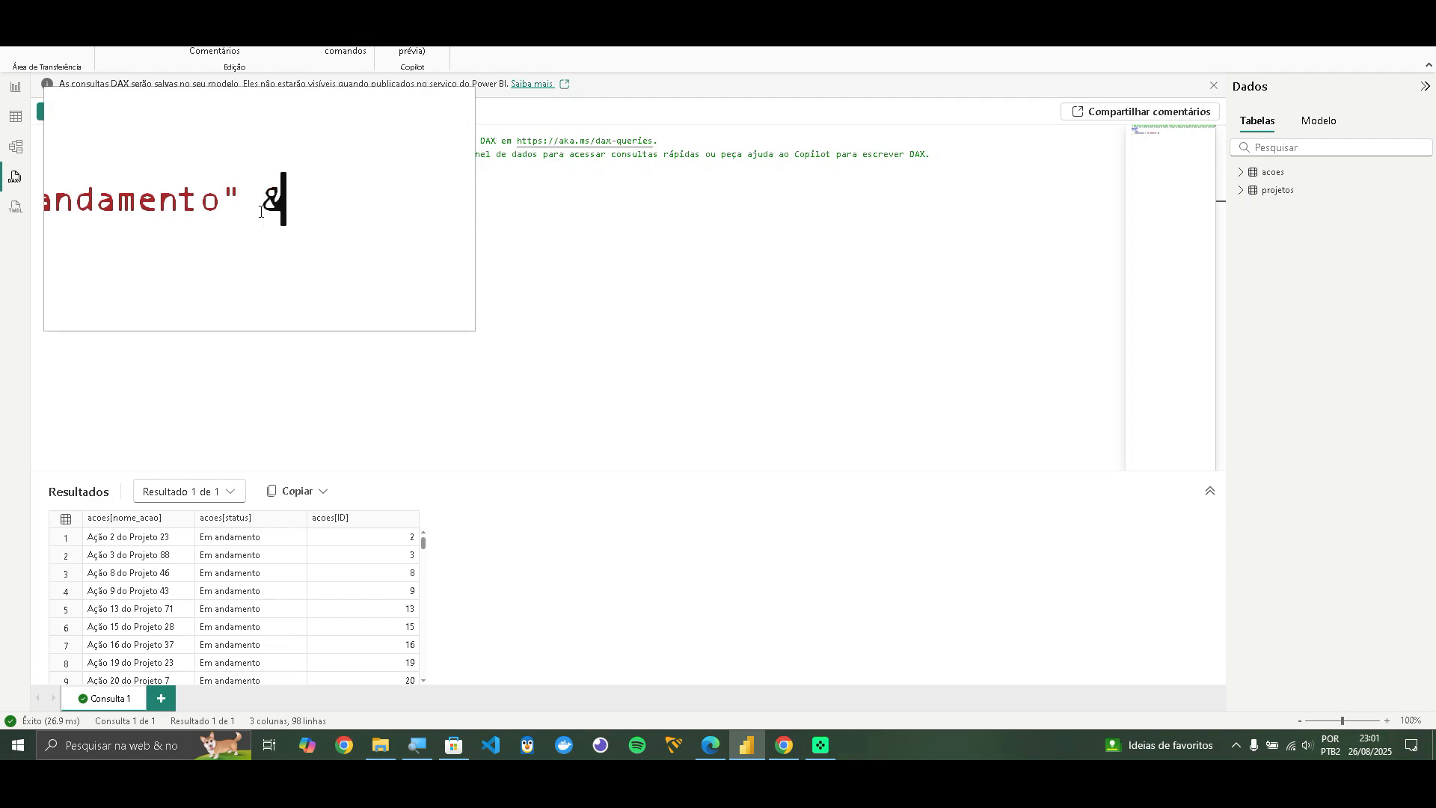
text(ID)
key(Caps_Lock)
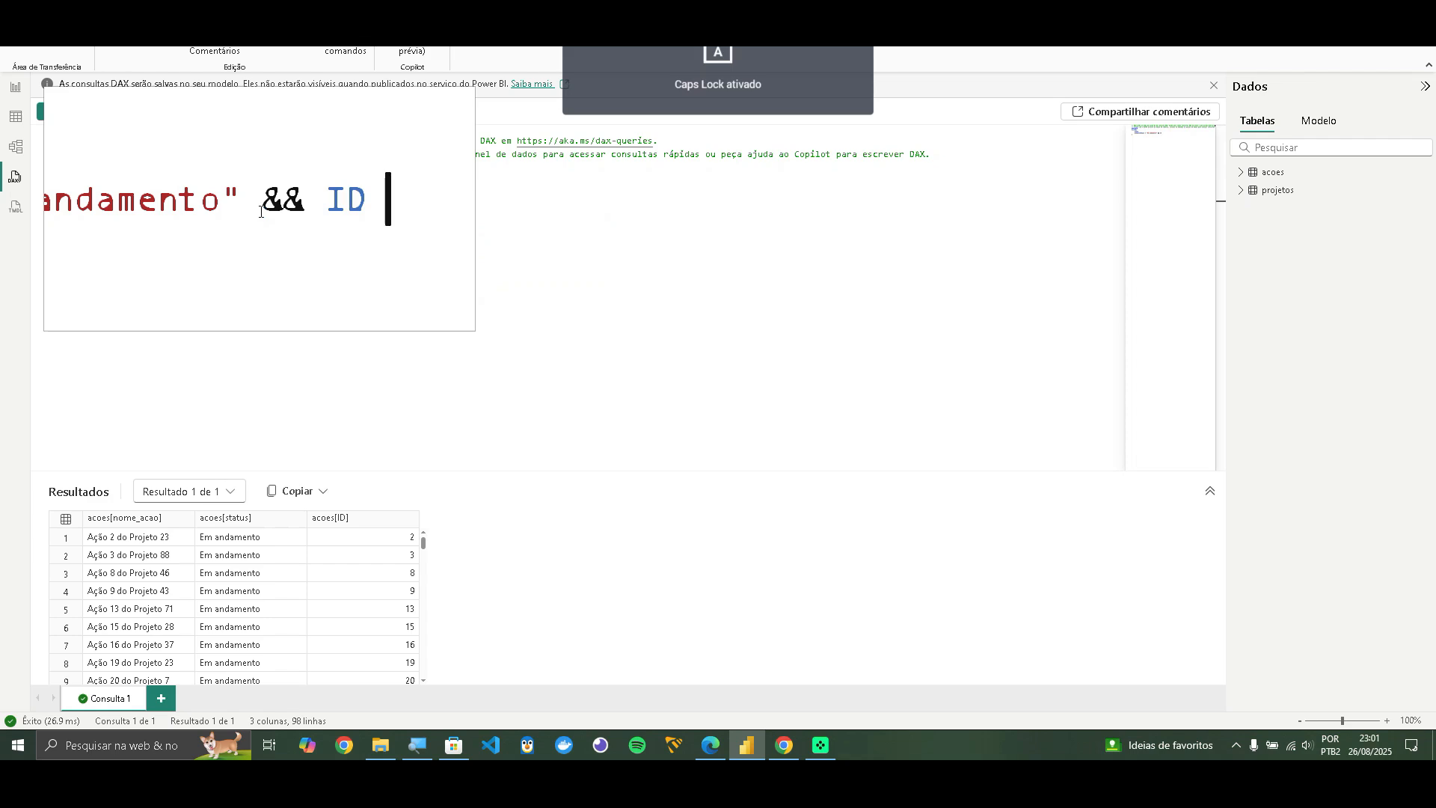
key(BackSpace)
key(BackSpace)
key(BackSpace)
text(A)
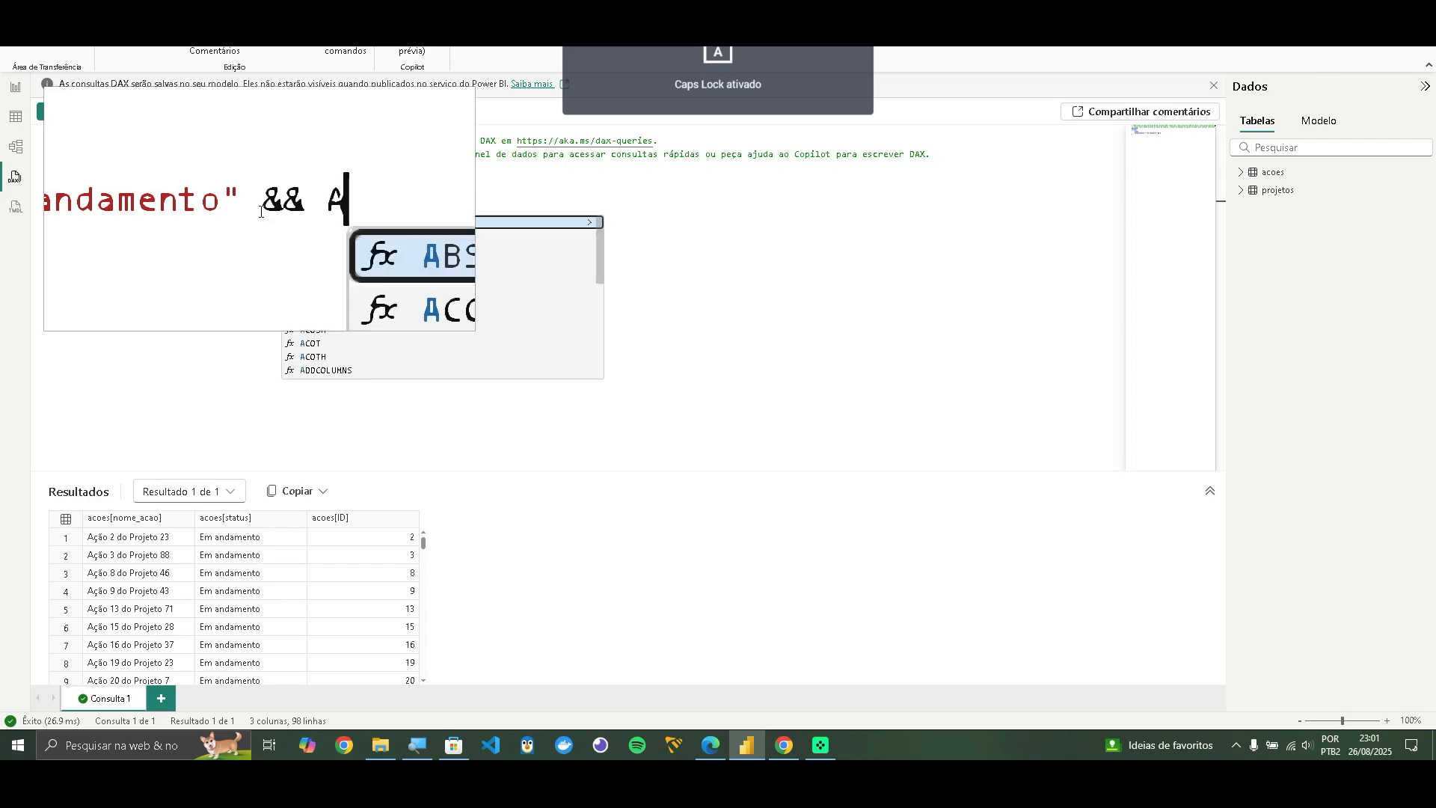
text(COES)
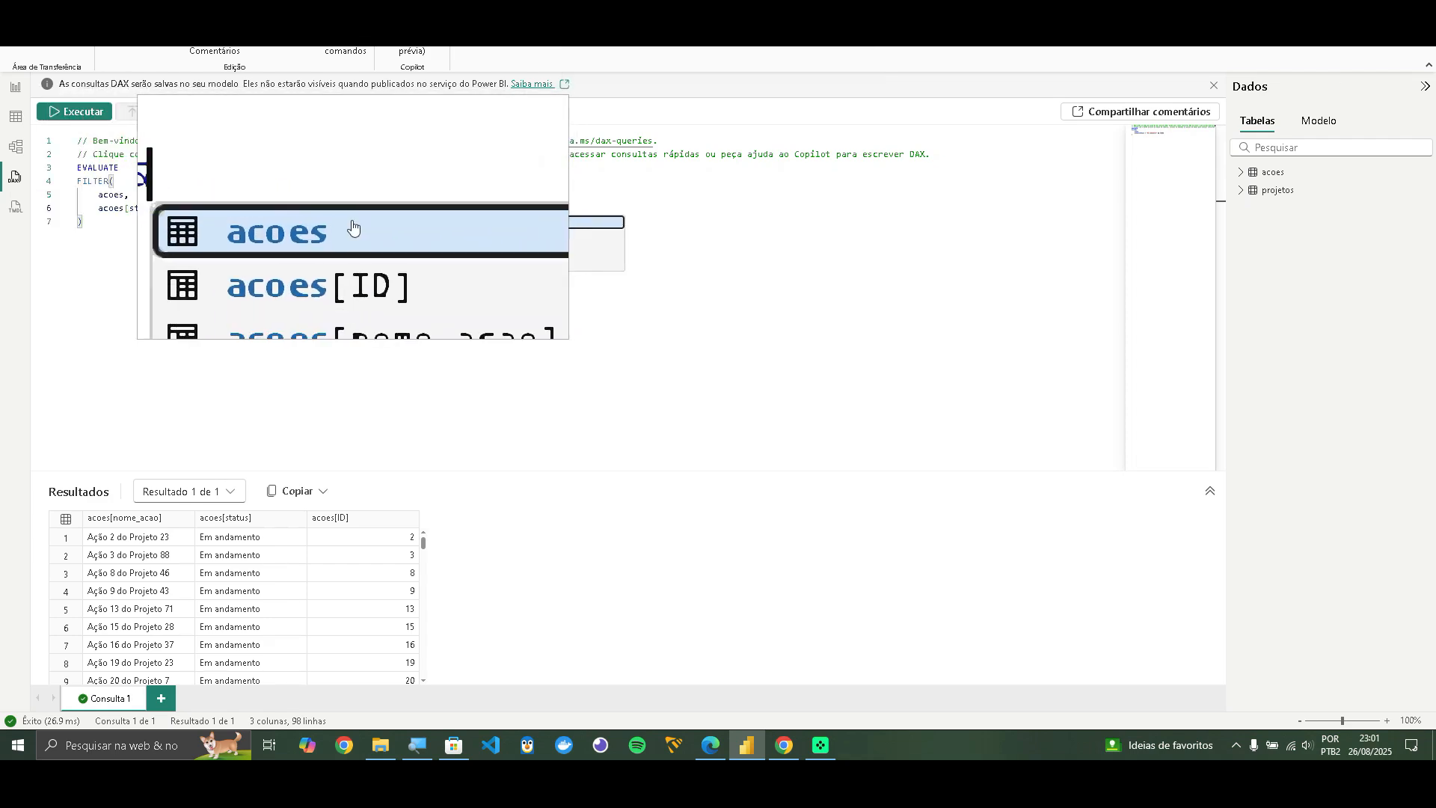
click(374, 236)
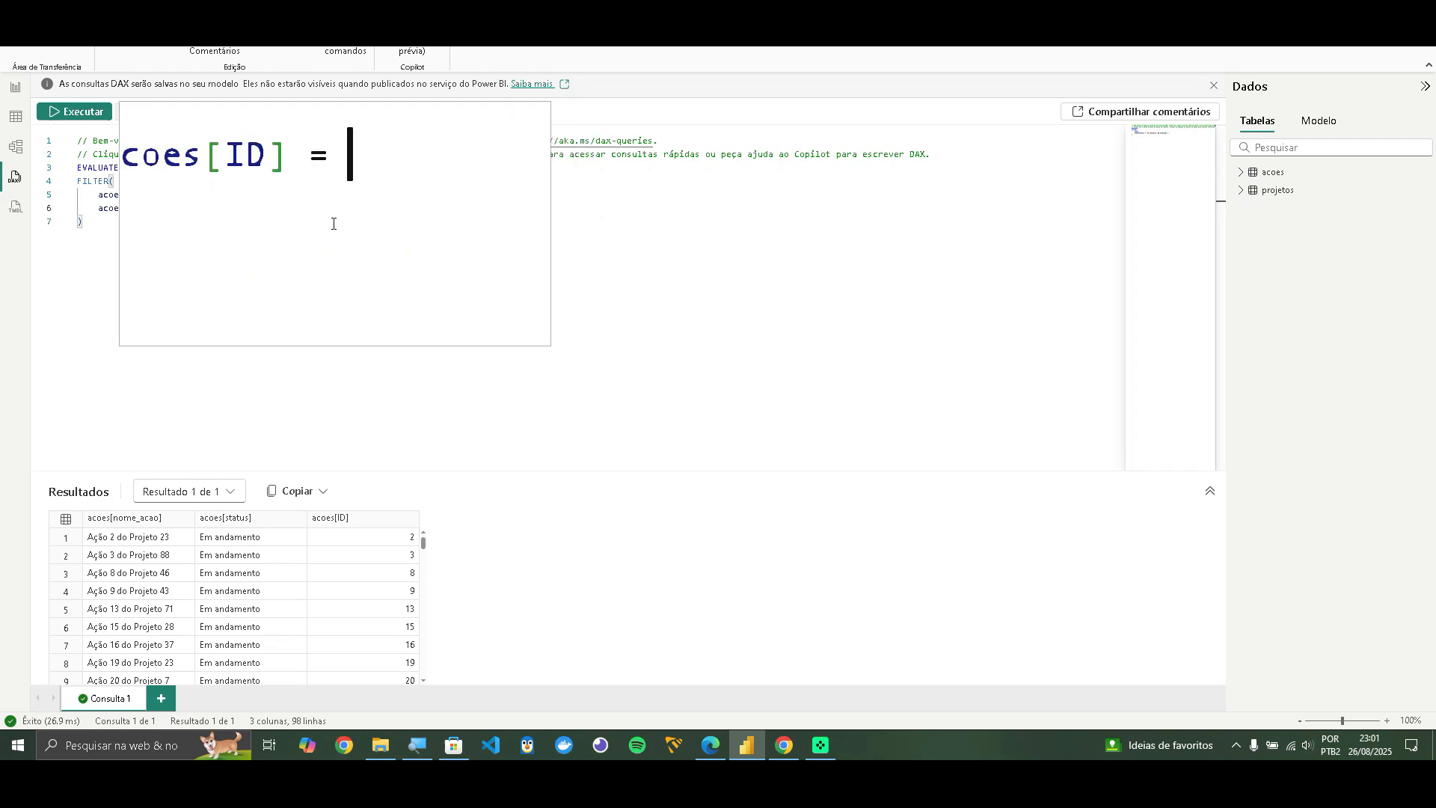
click(79, 112)
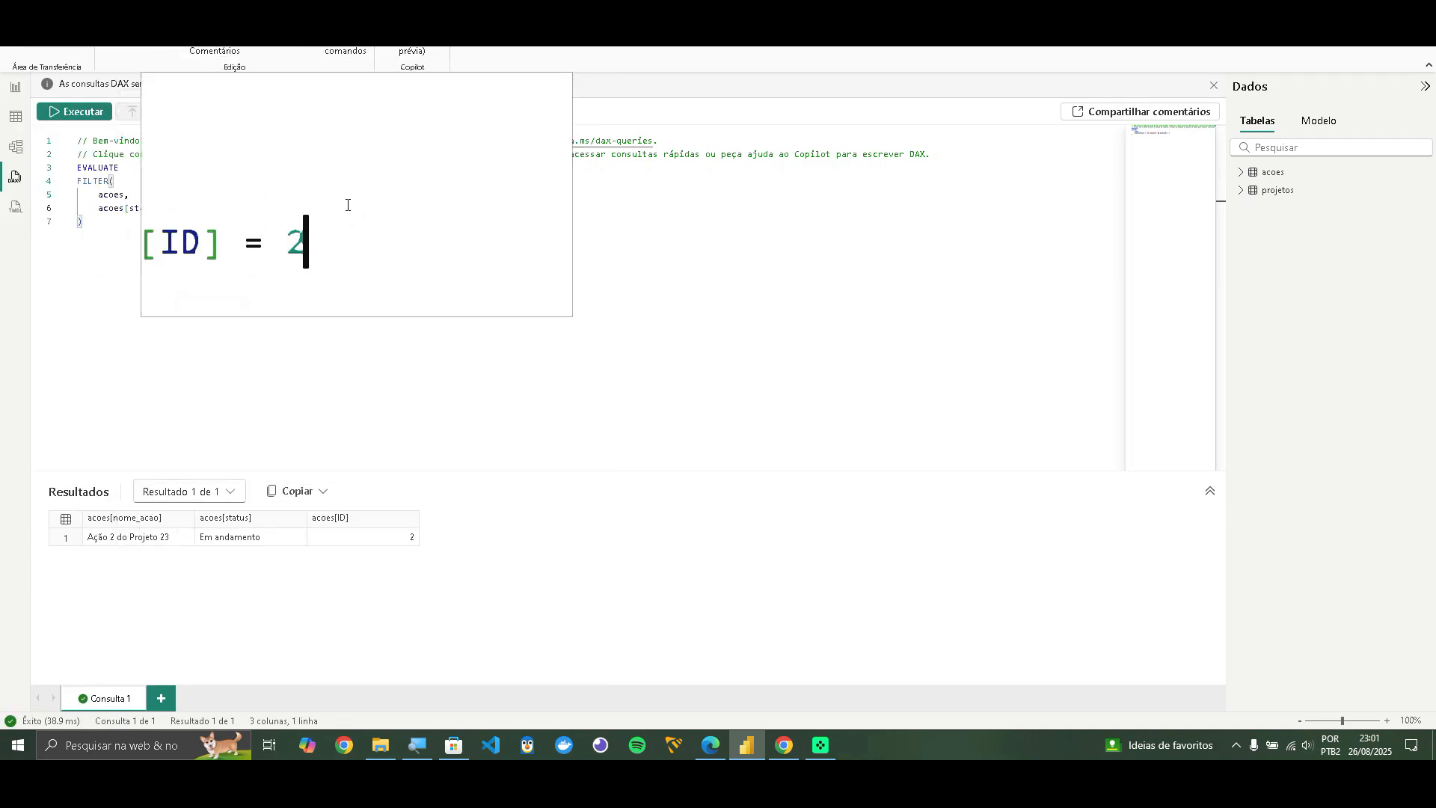
Remove the acoes[ID] = 2 condition from the DAX query and run it with only the status filter
drag(317, 214, 251, 210)
key(Delete)
key(BackSpace)
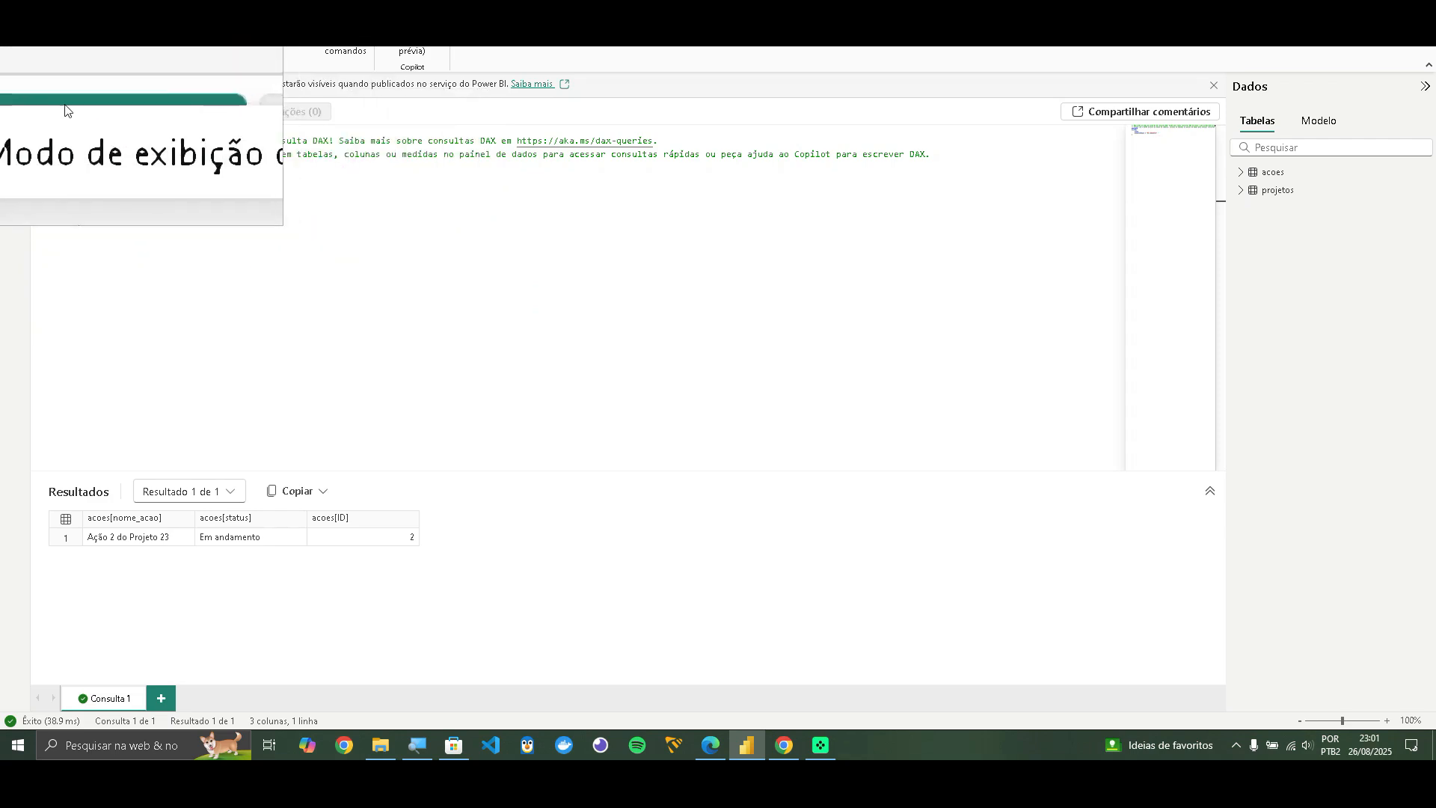
click(66, 109)
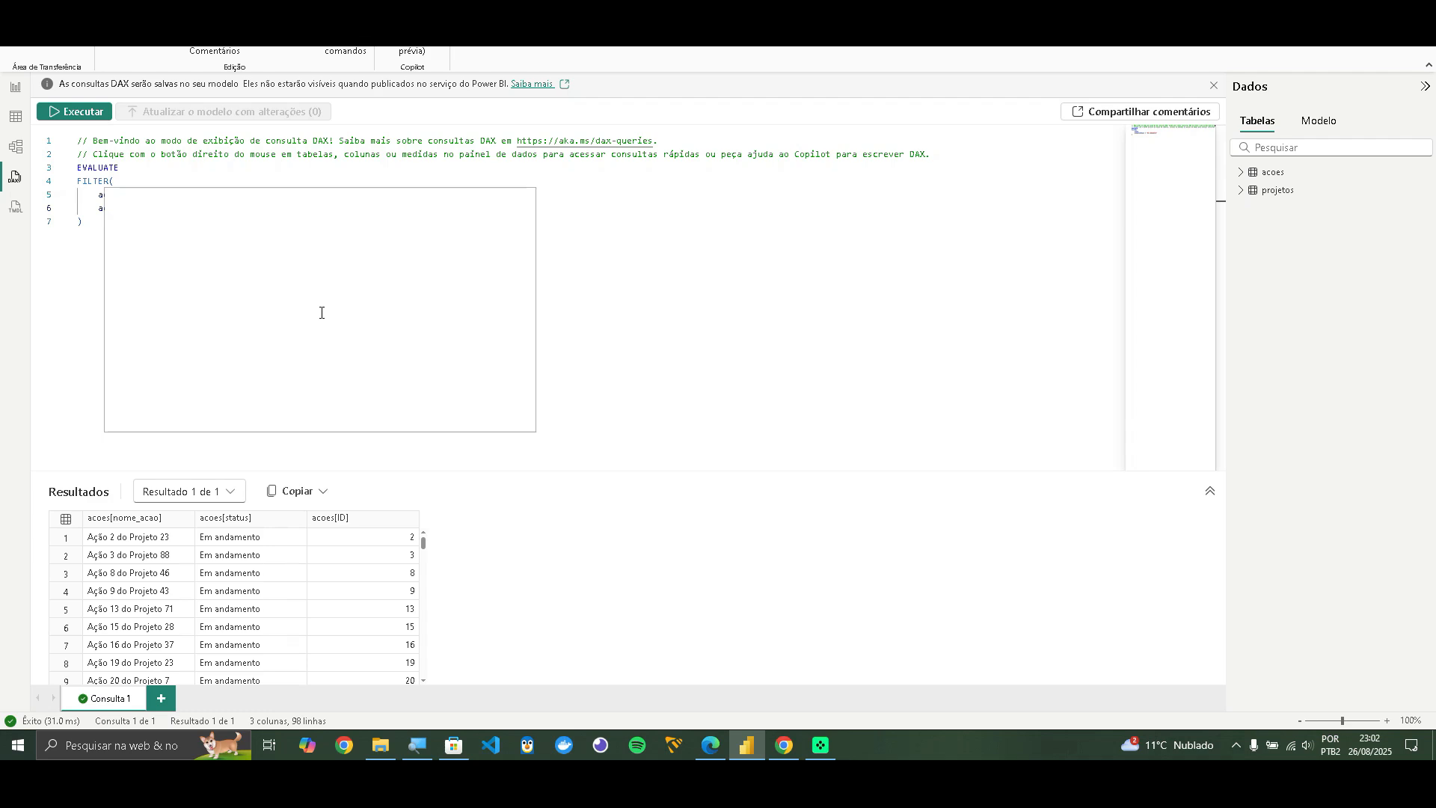
Select the whole DAX query from EVALUATE to the closing parenthesis and switch to the Power Automate flow
drag(91, 218, 69, 178)
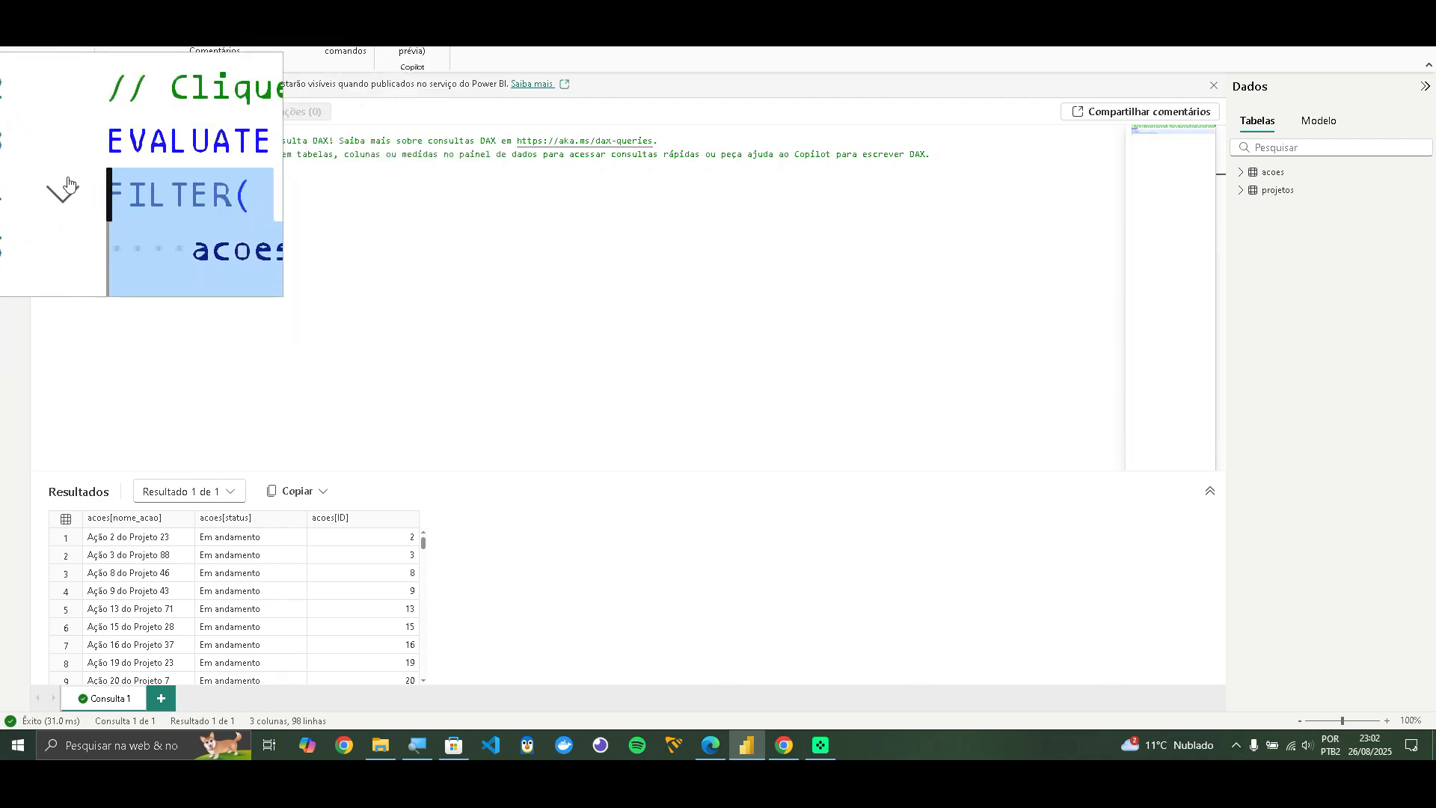
click(460, 139)
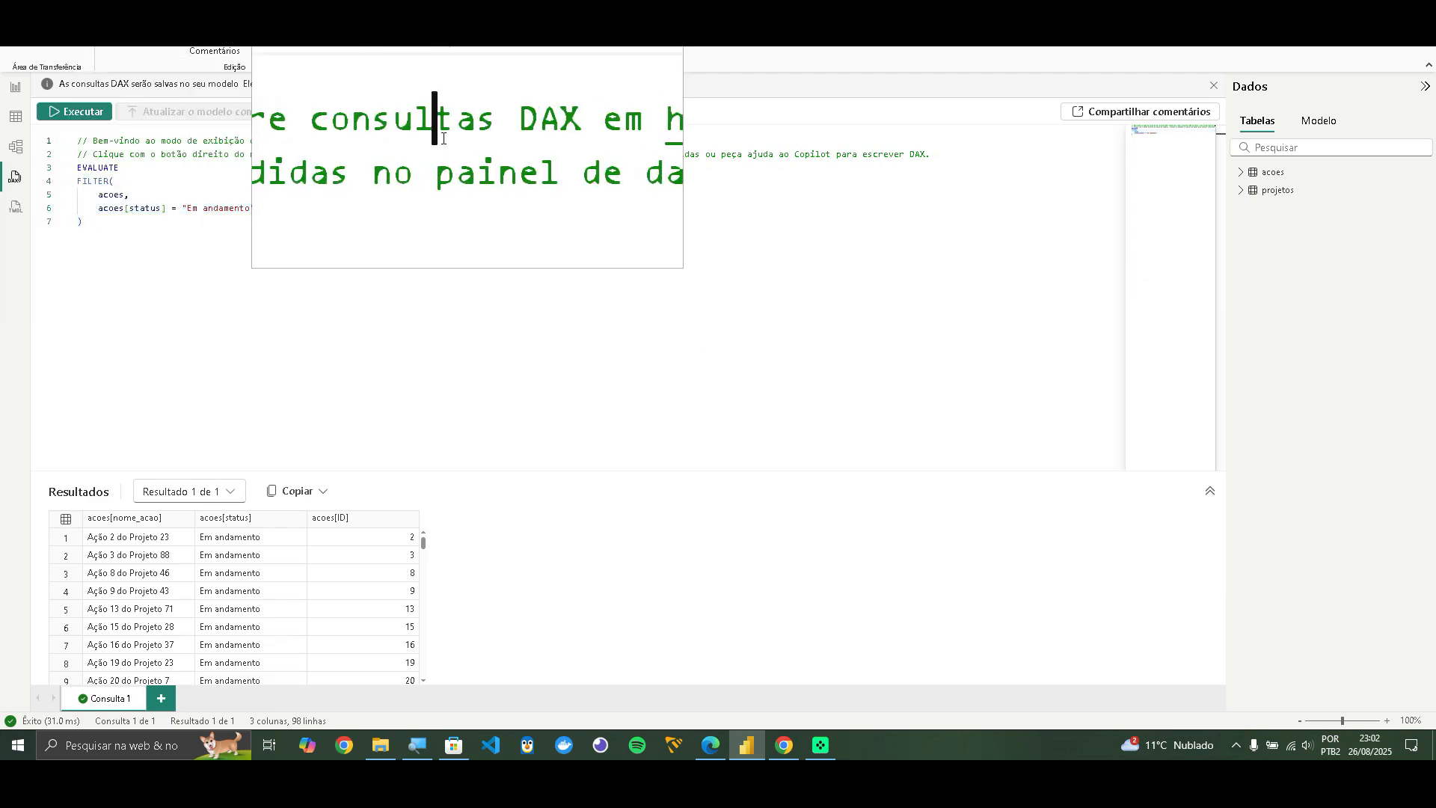
drag(85, 222, 56, 165)
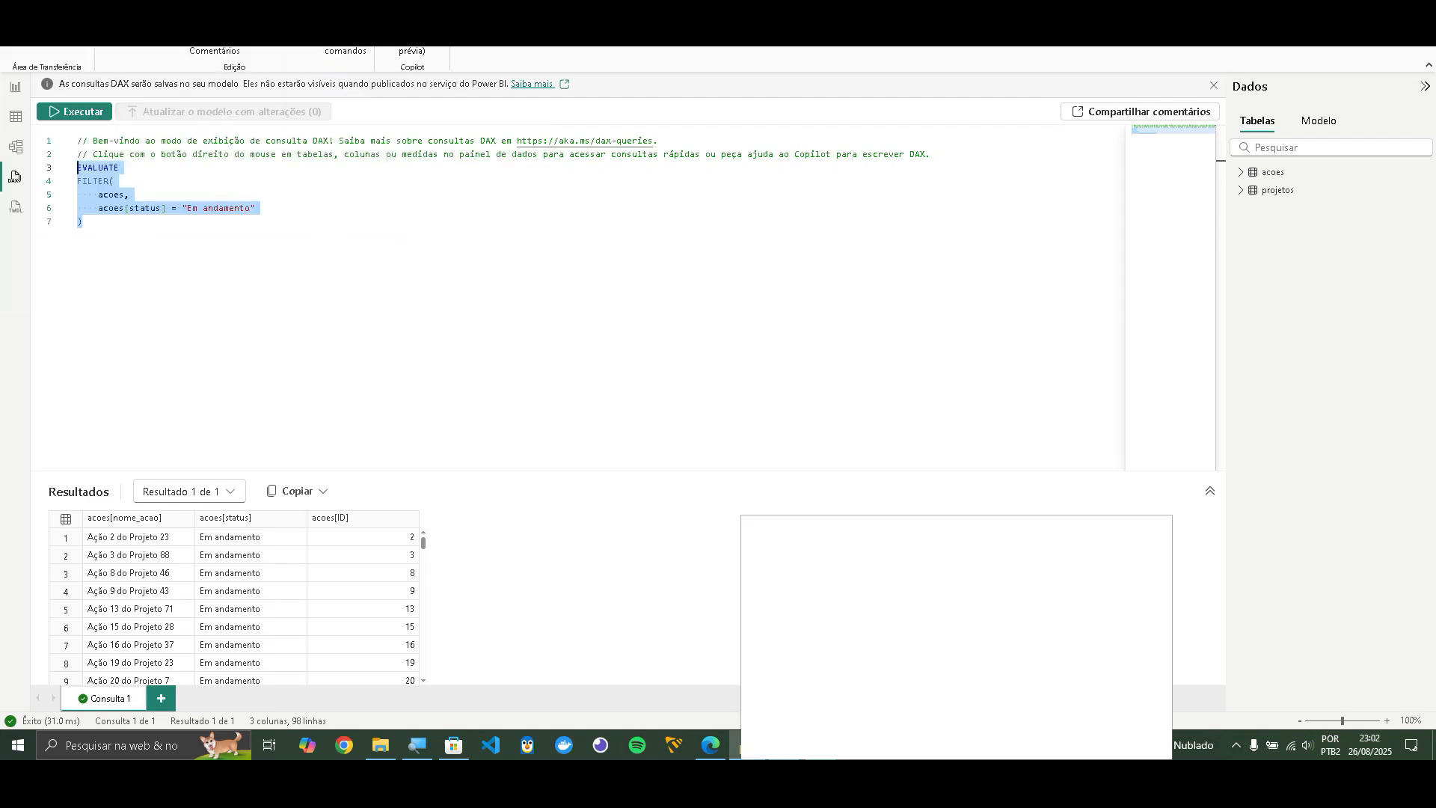
click(710, 745)
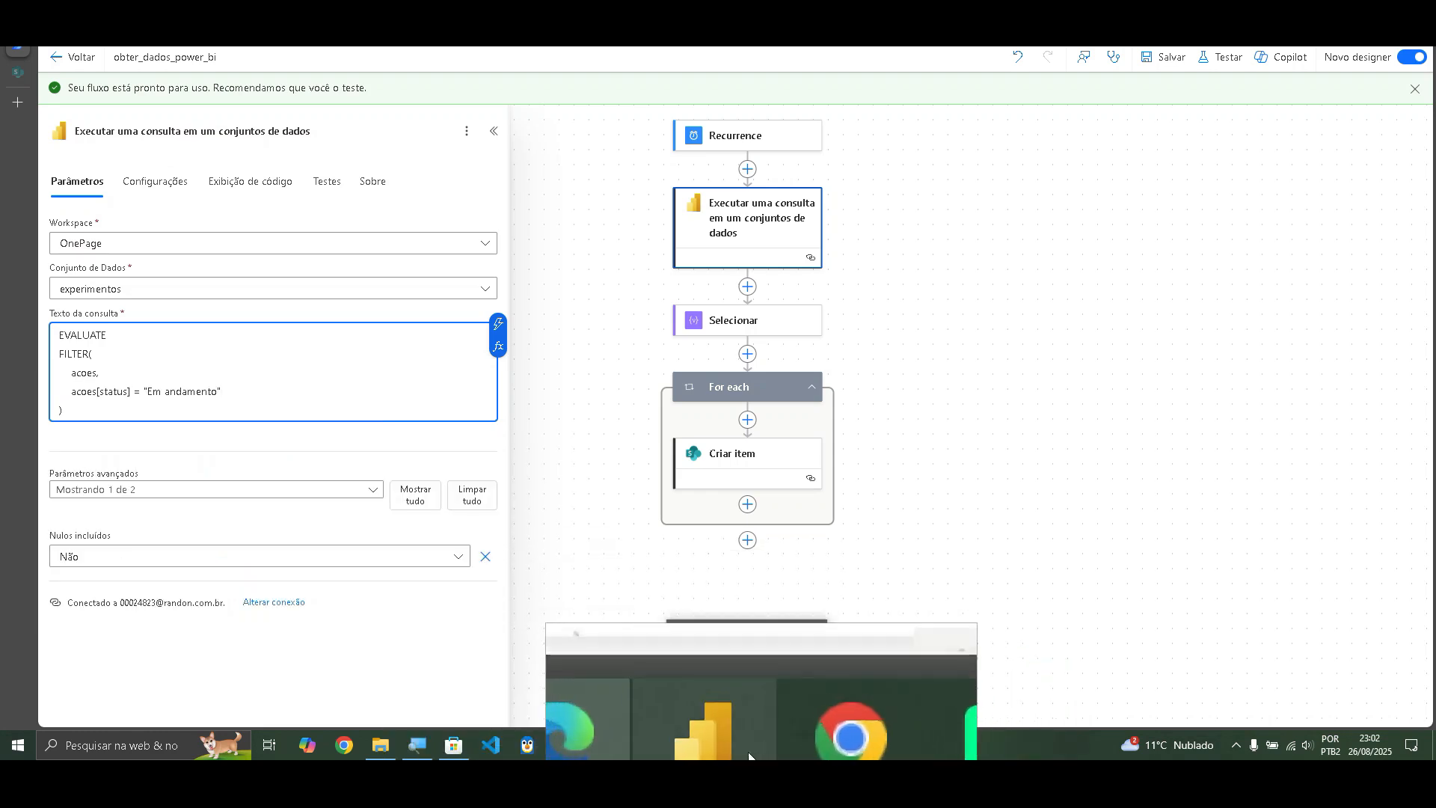
Switch back to Power BI Desktop, append && acoes[ID] = 2 after the "Em andamento" status filter and run the query
click(749, 757)
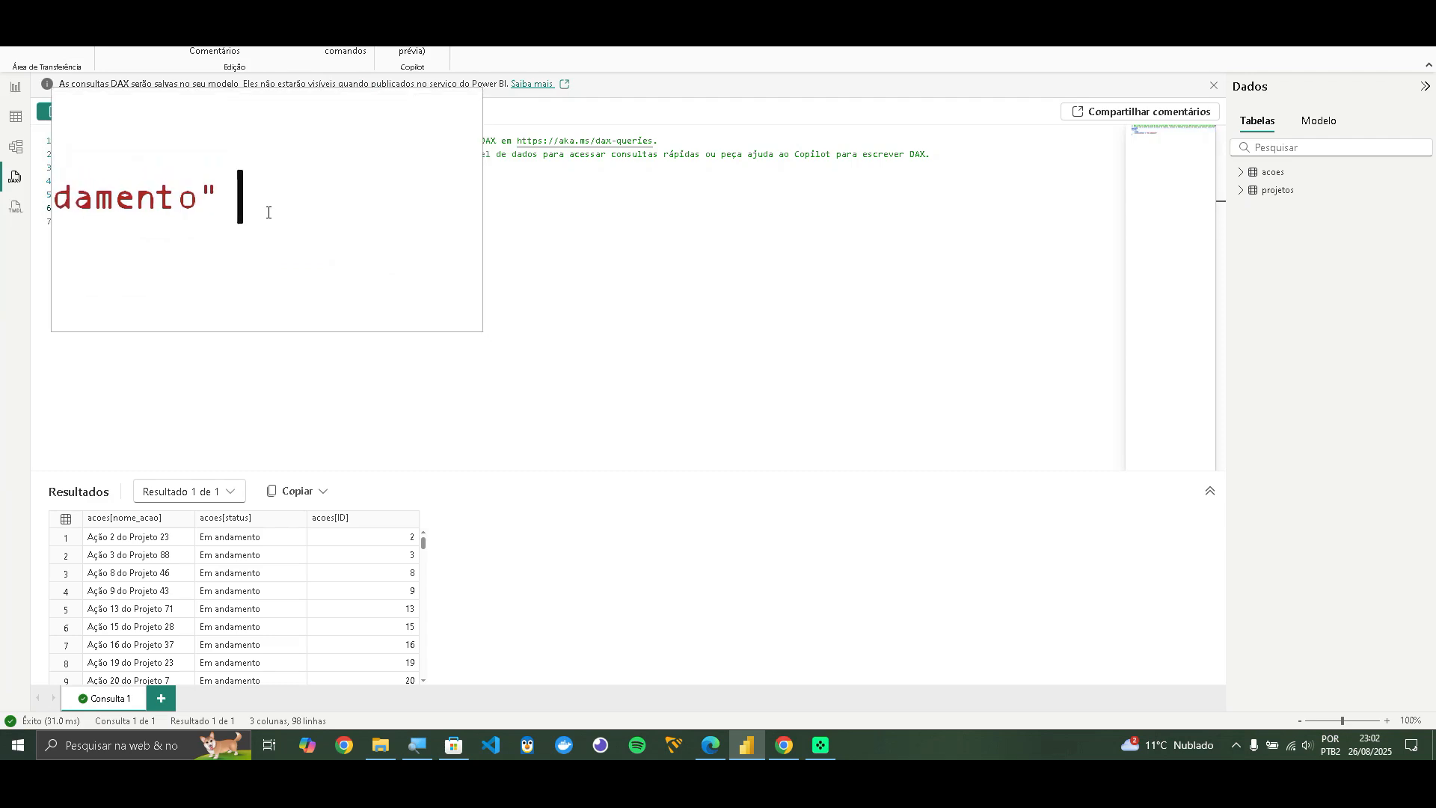
key(Caps_Lock)
text(id)
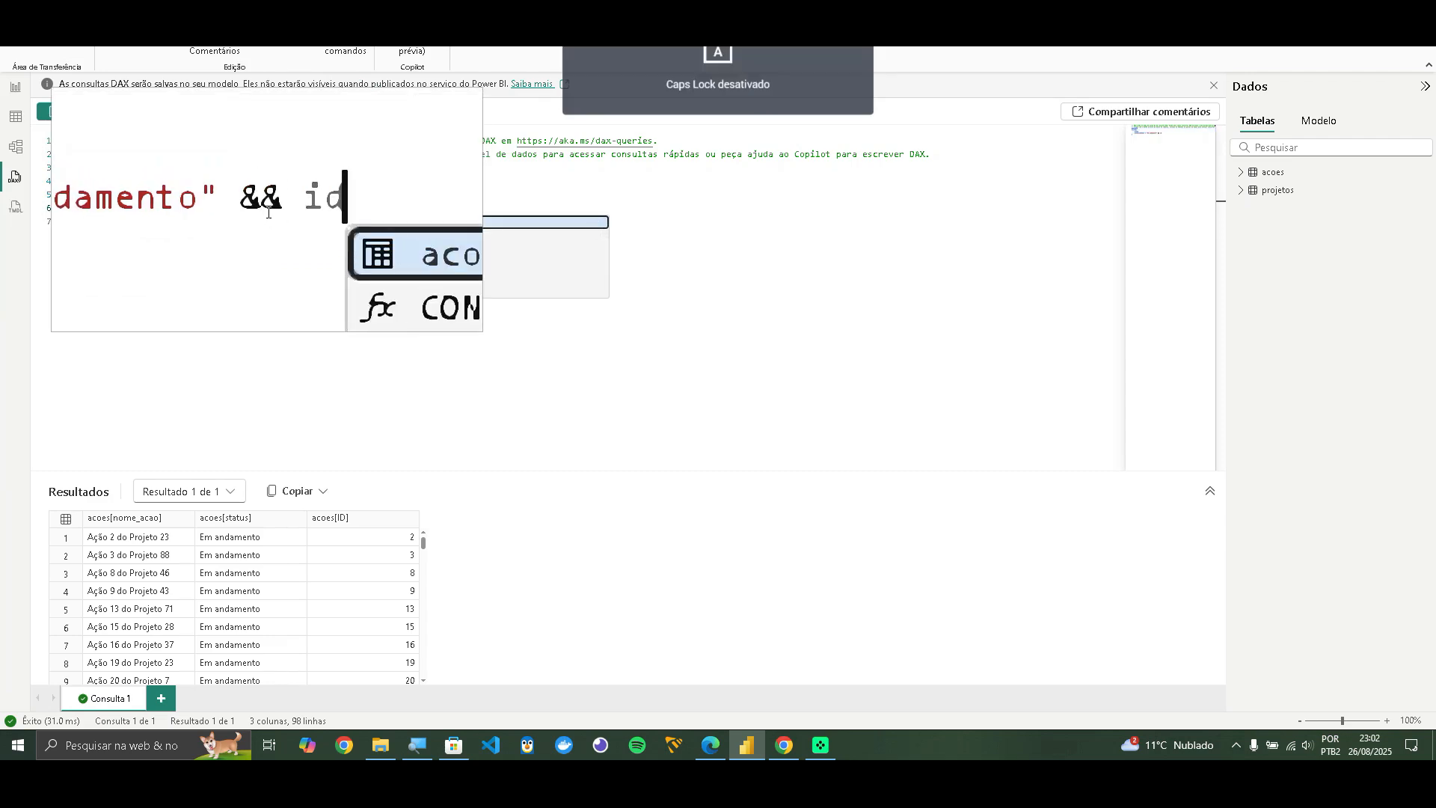
key(Tab)
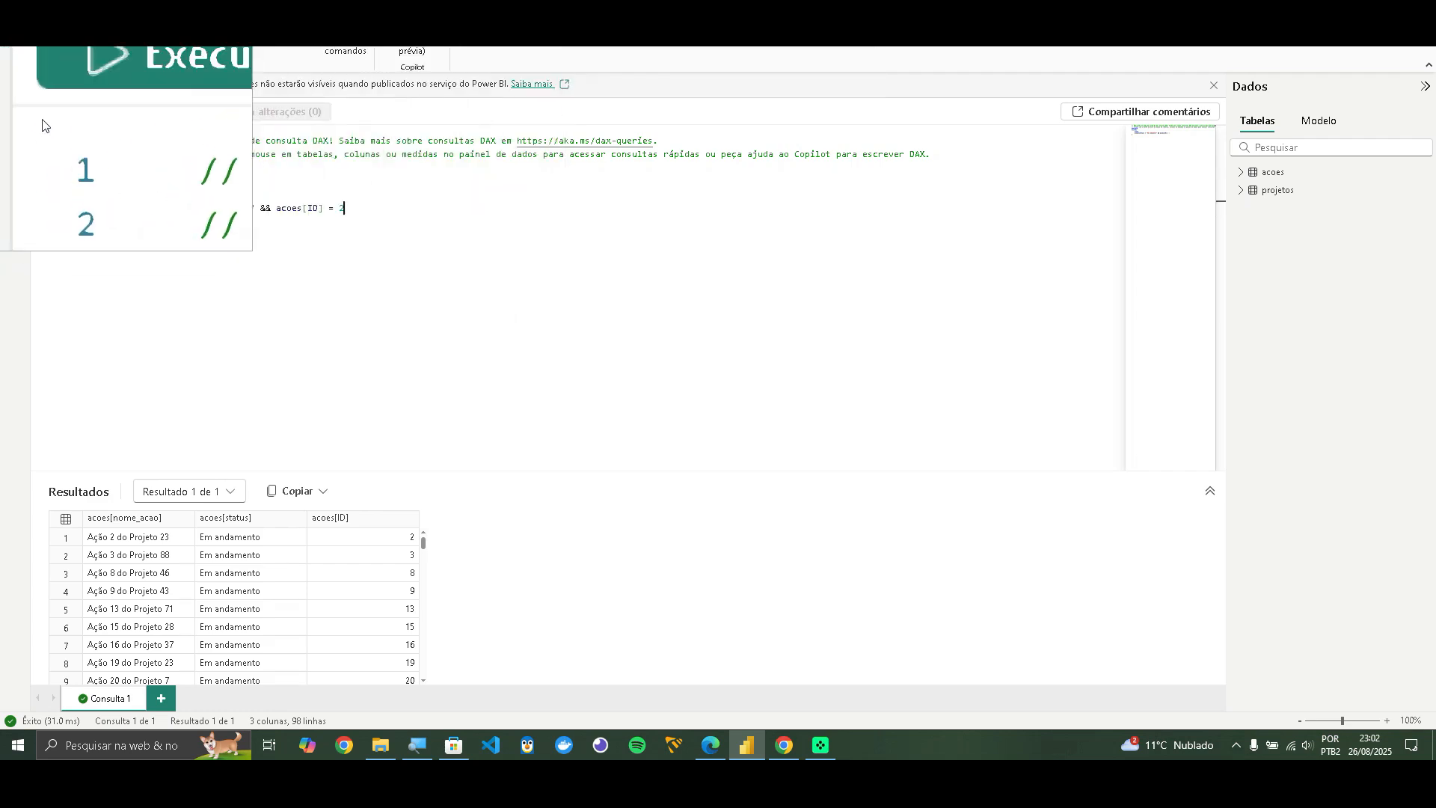
click(75, 112)
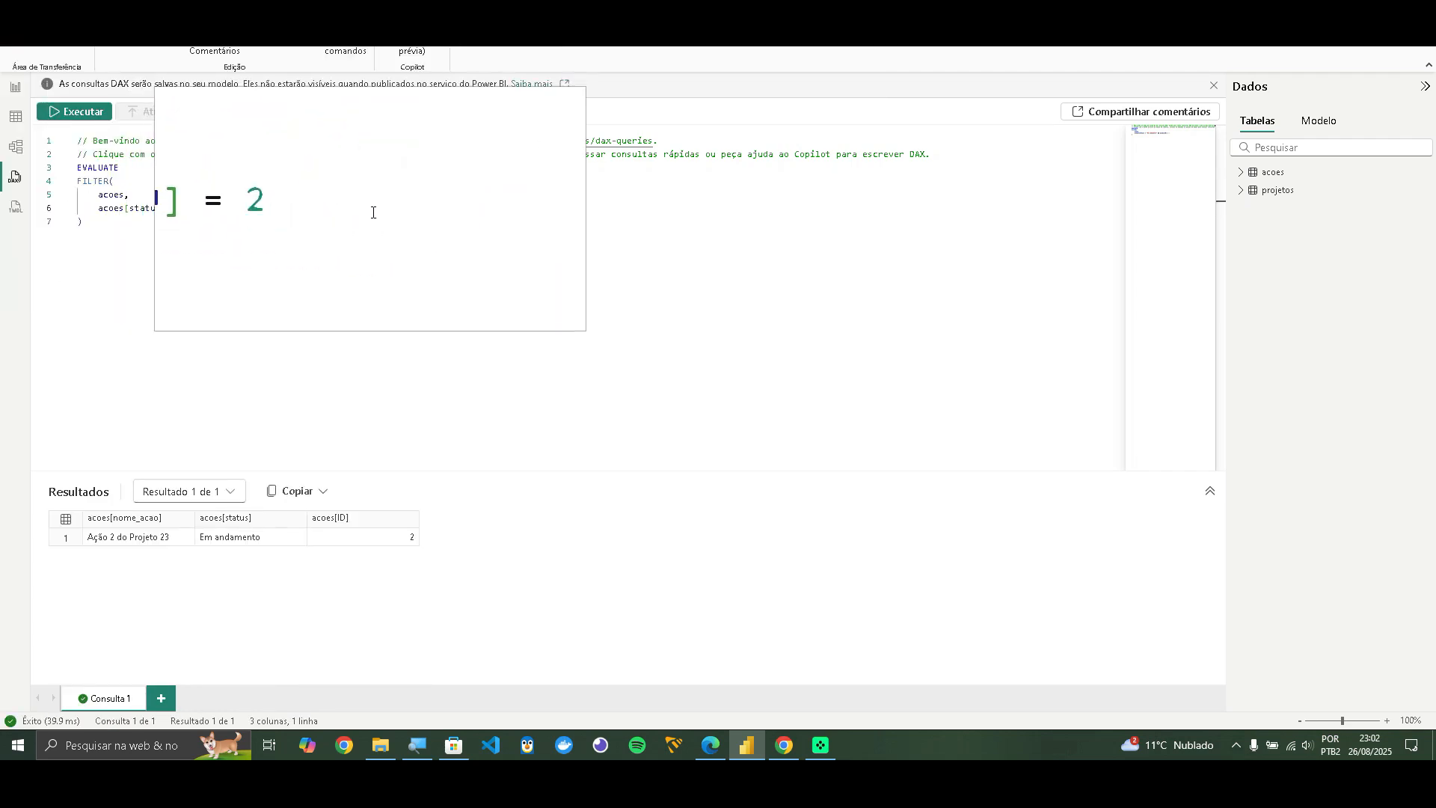
Copy the && acoes[ID] = 2 condition and paste it after "Em andamento" in the flow's dataset query text
drag(357, 210, 260, 211)
key(ctrl+c)
key(alt+Tab)
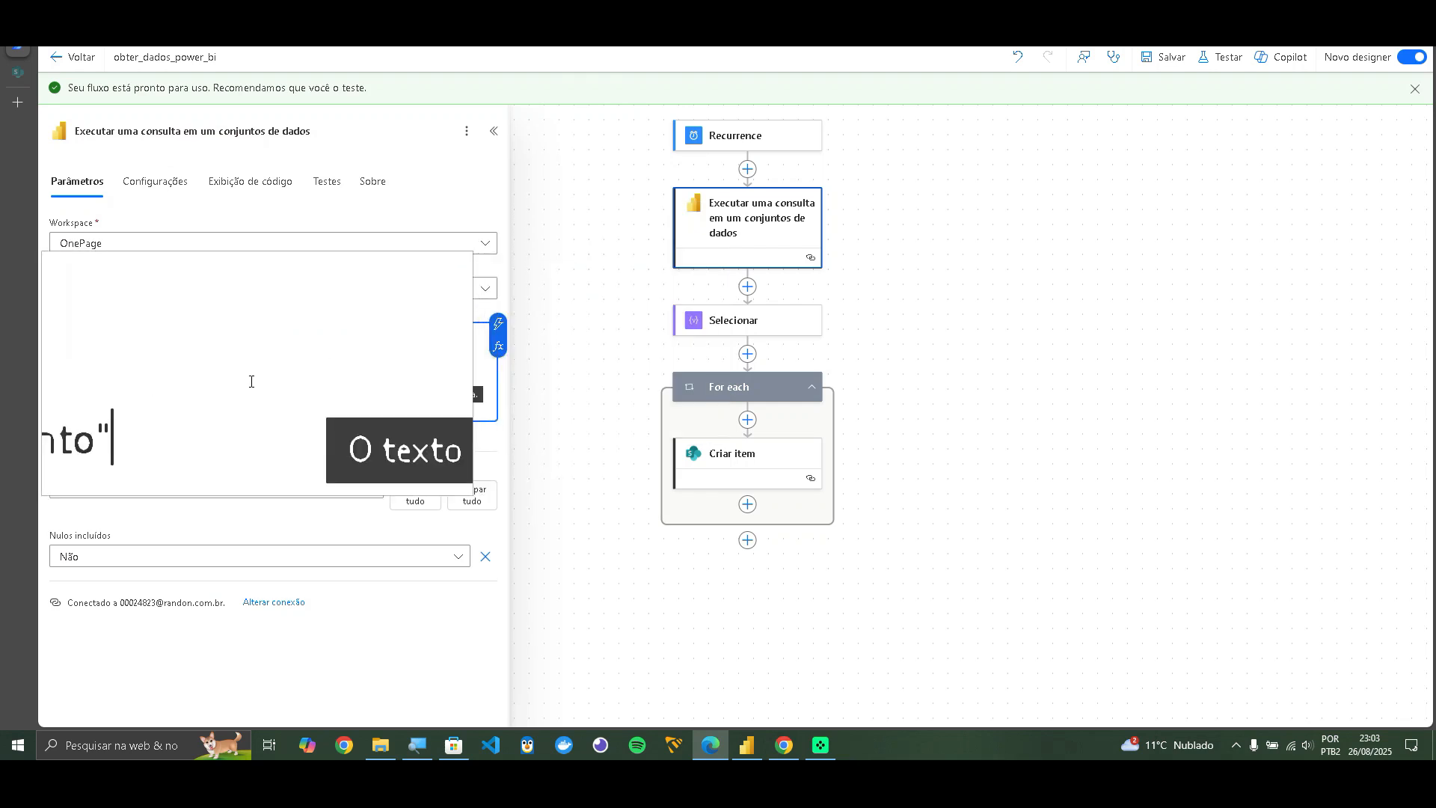
click(241, 391)
key(ctrl+v)
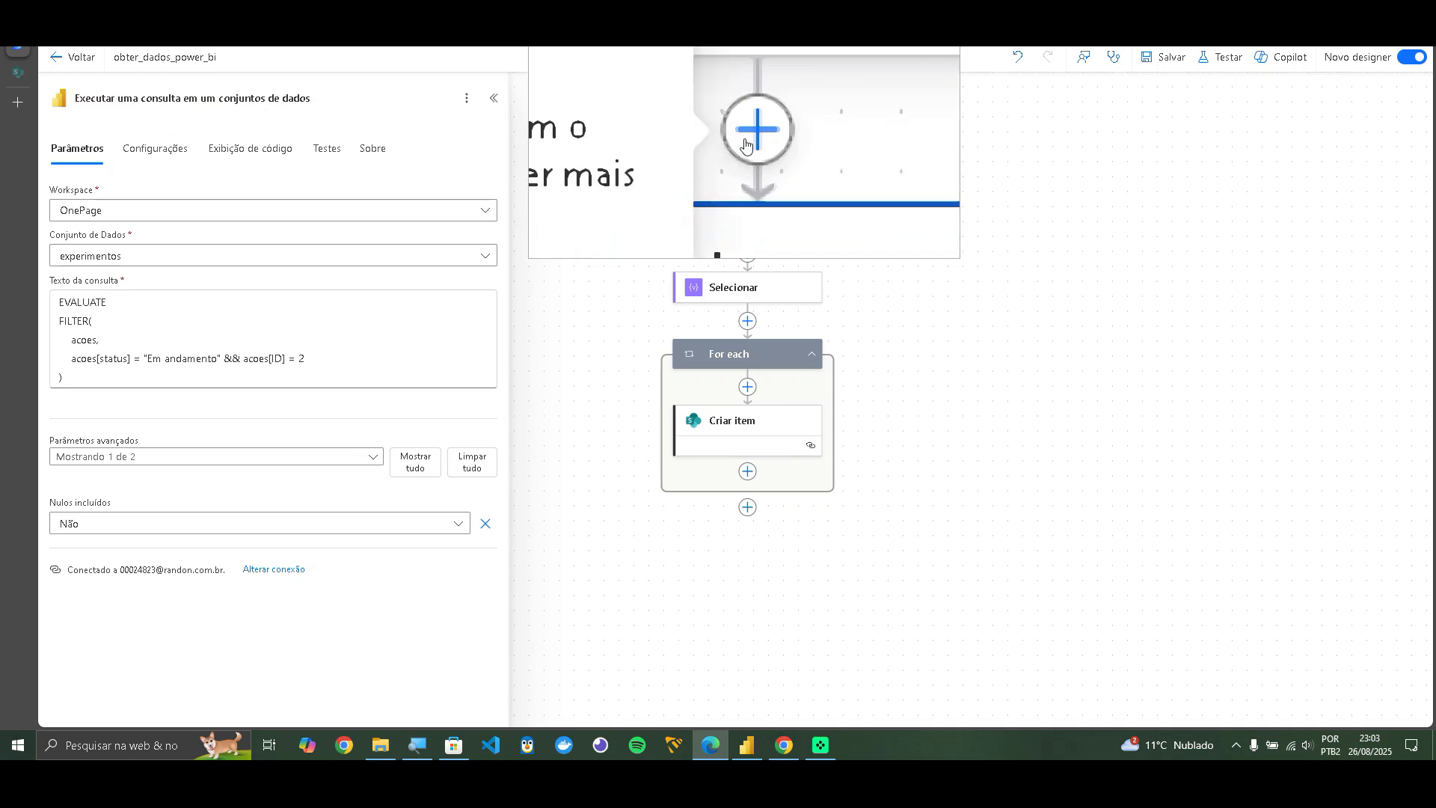
Review the parameters of the Recurrence trigger, the Selecionar action and the dataset query action
click(802, 112)
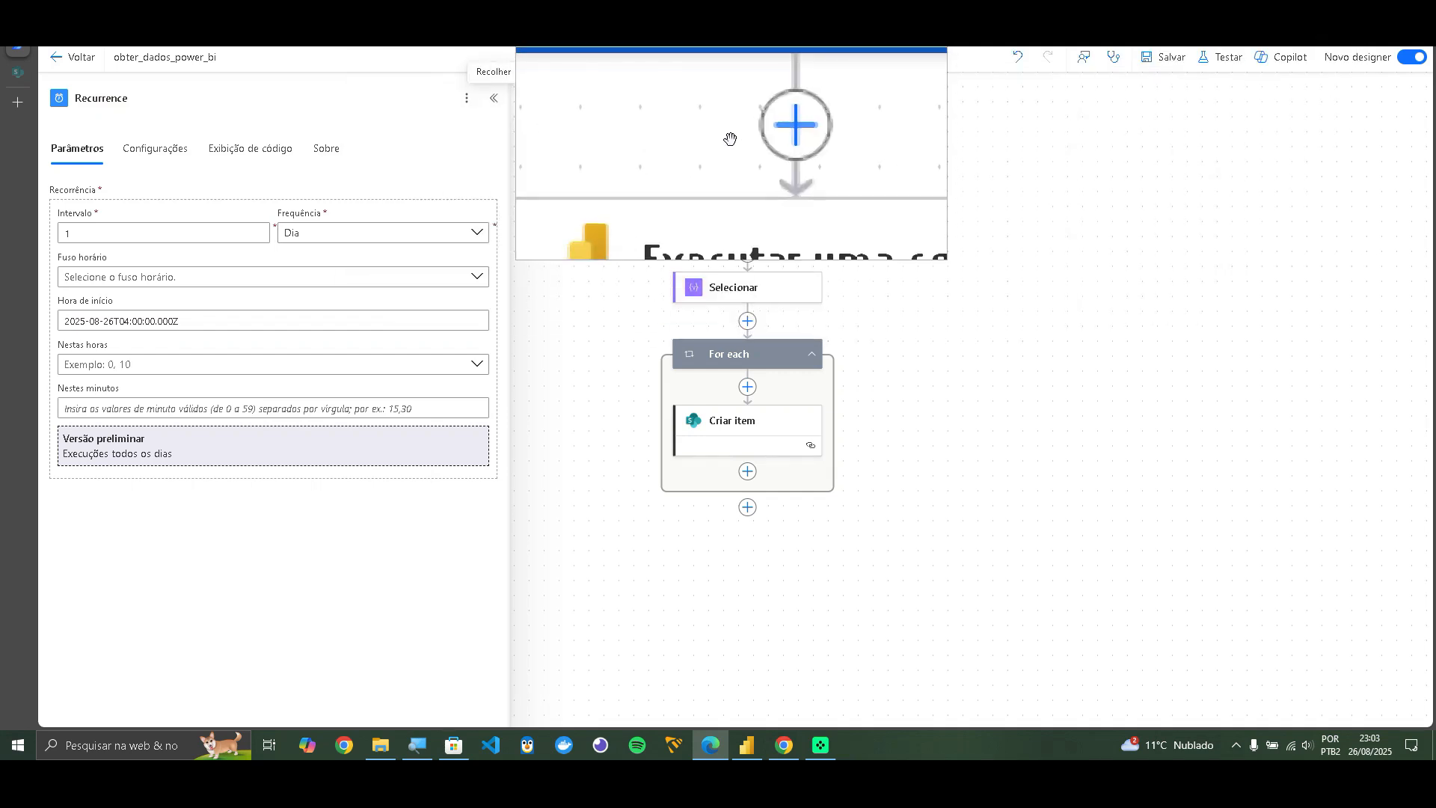
click(730, 290)
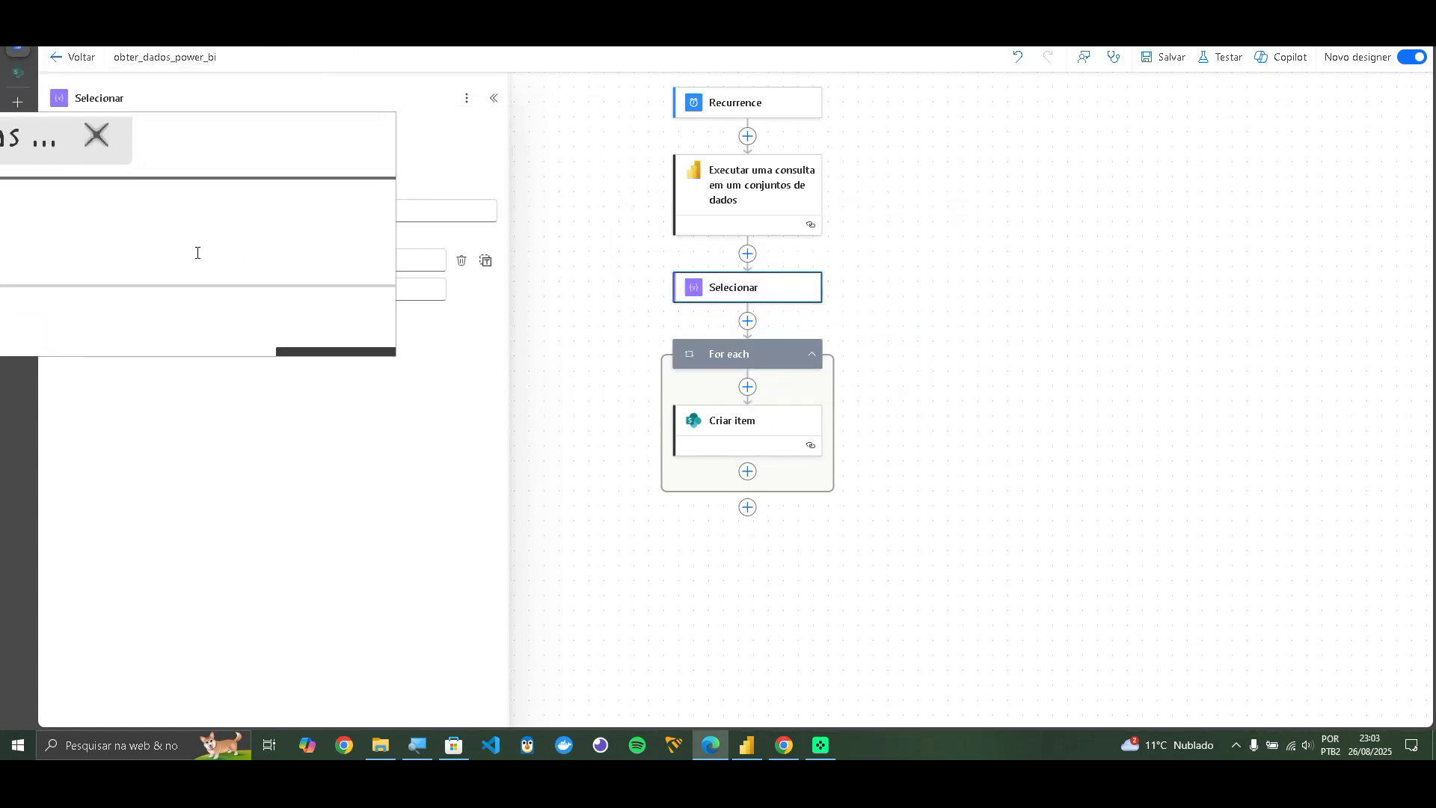
click(741, 201)
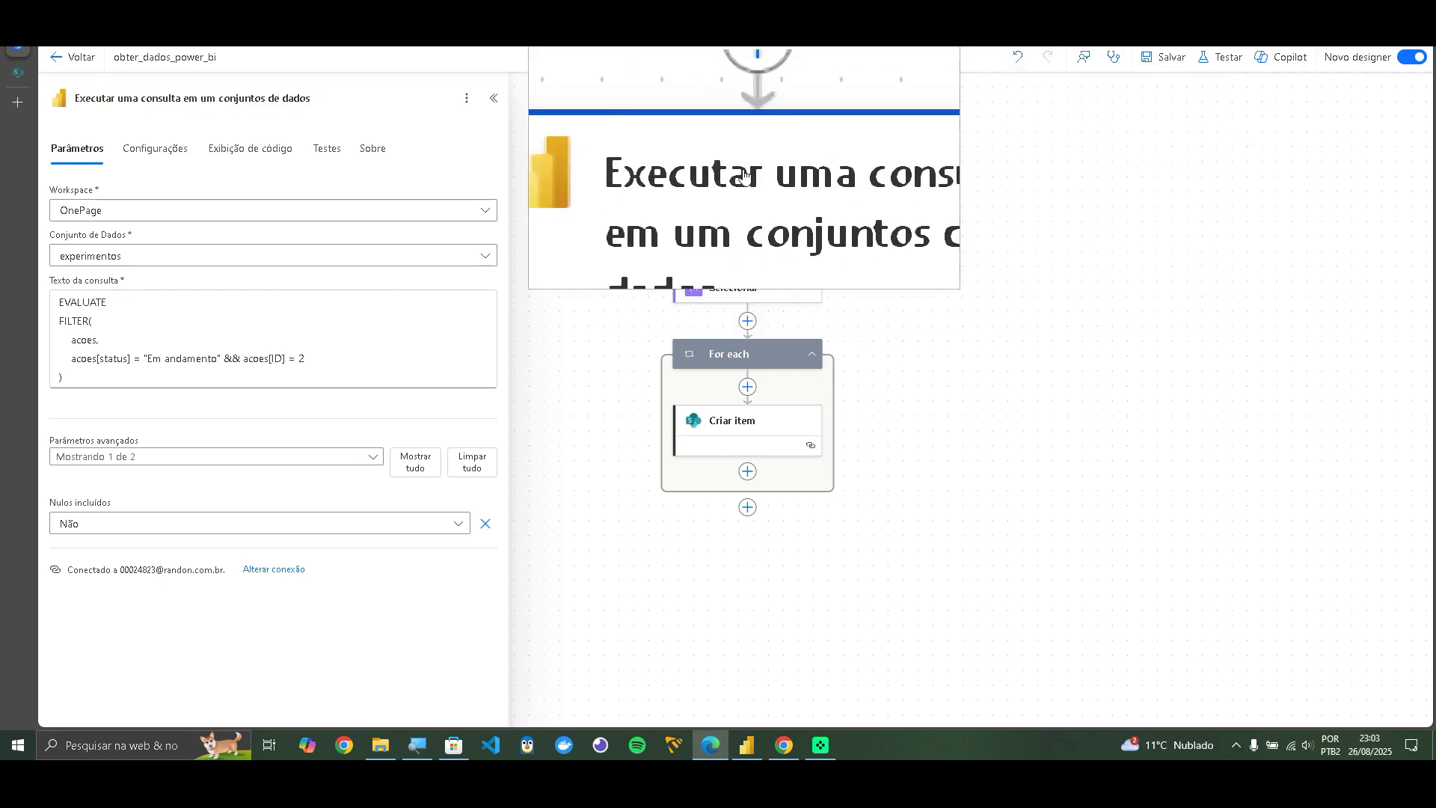
Try mapping nome_acao in the Selecionar action with the expression item()?['acoes[nome_acao]'], checking the column name in Power BI Desktop, and remove the expression
click(737, 295)
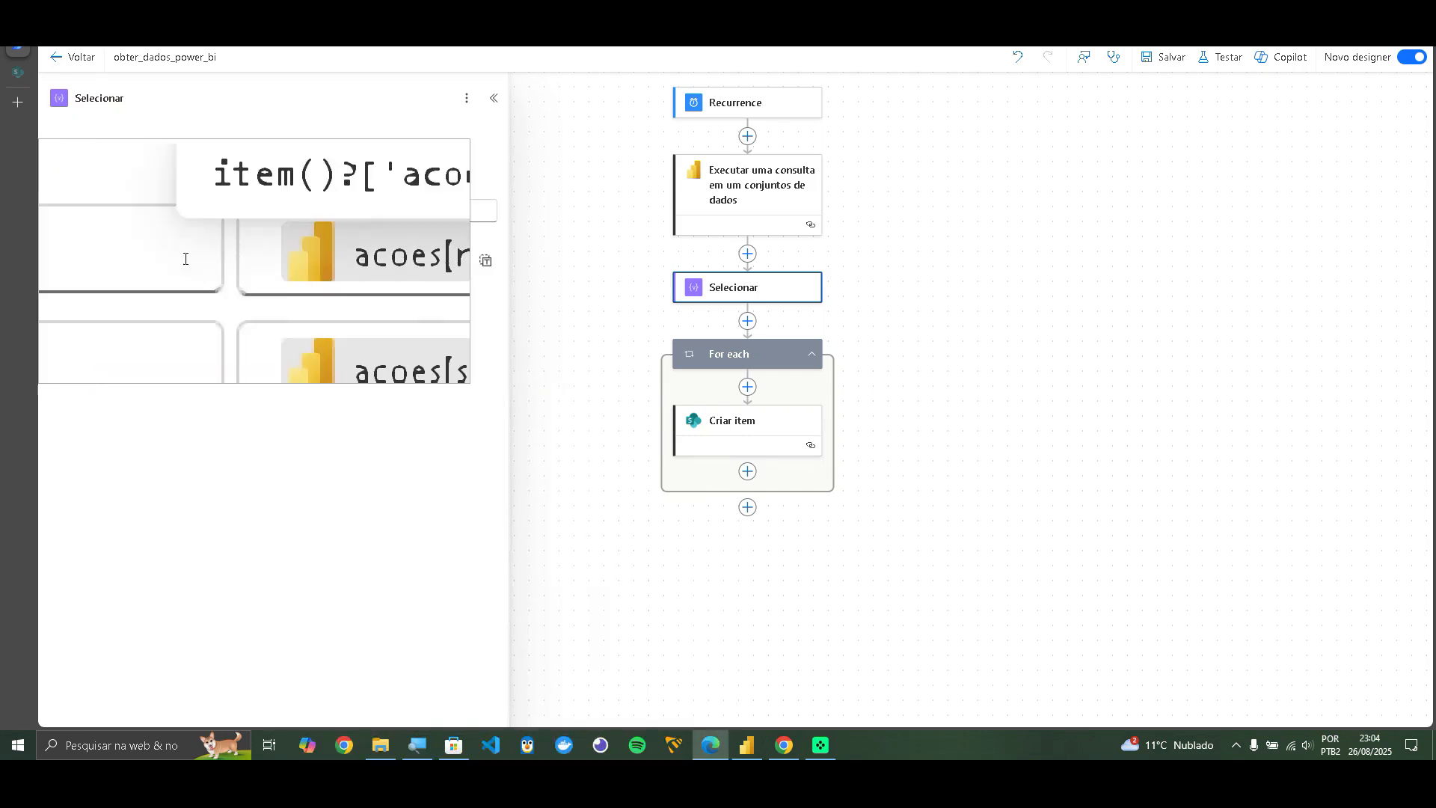
click(335, 259)
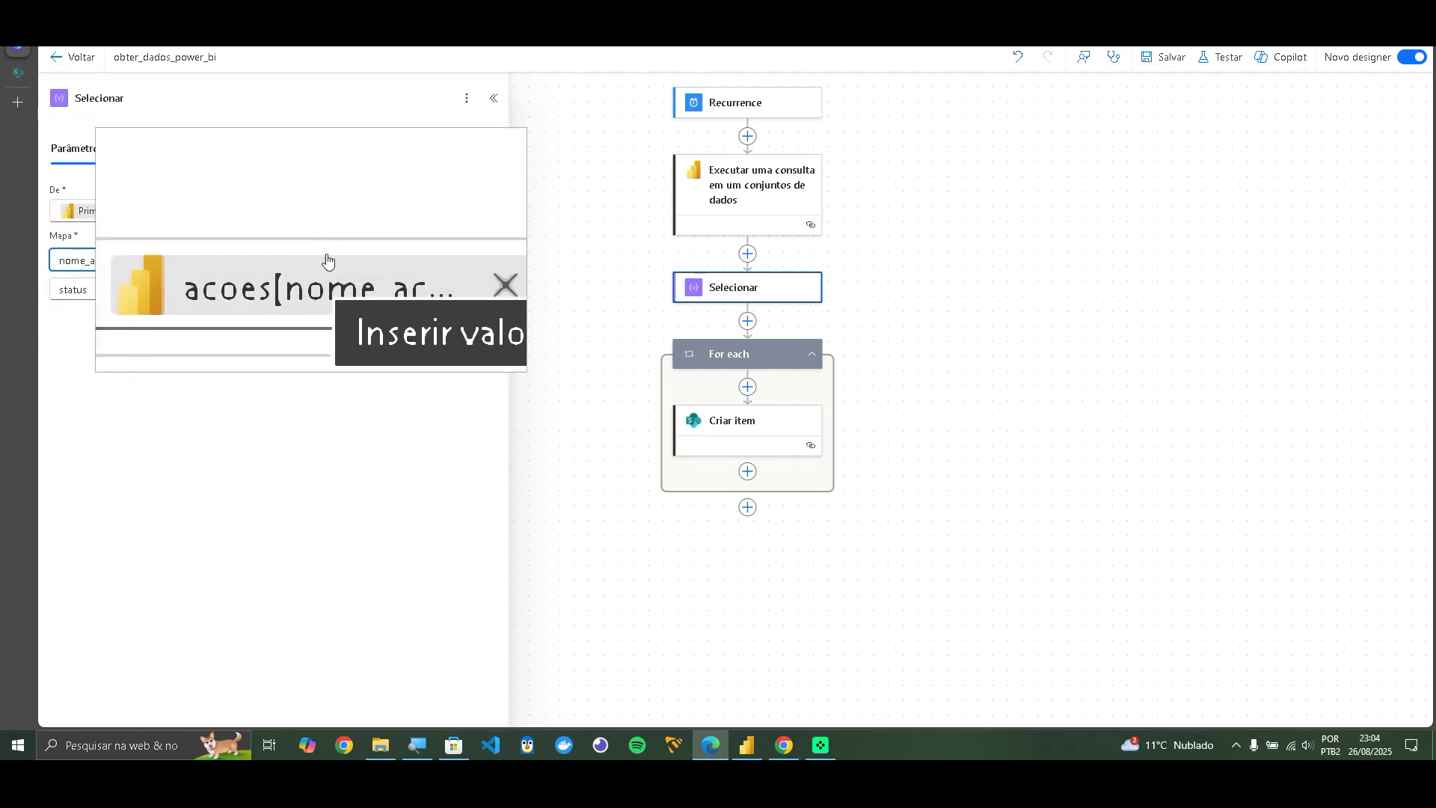
click(432, 260)
click(448, 275)
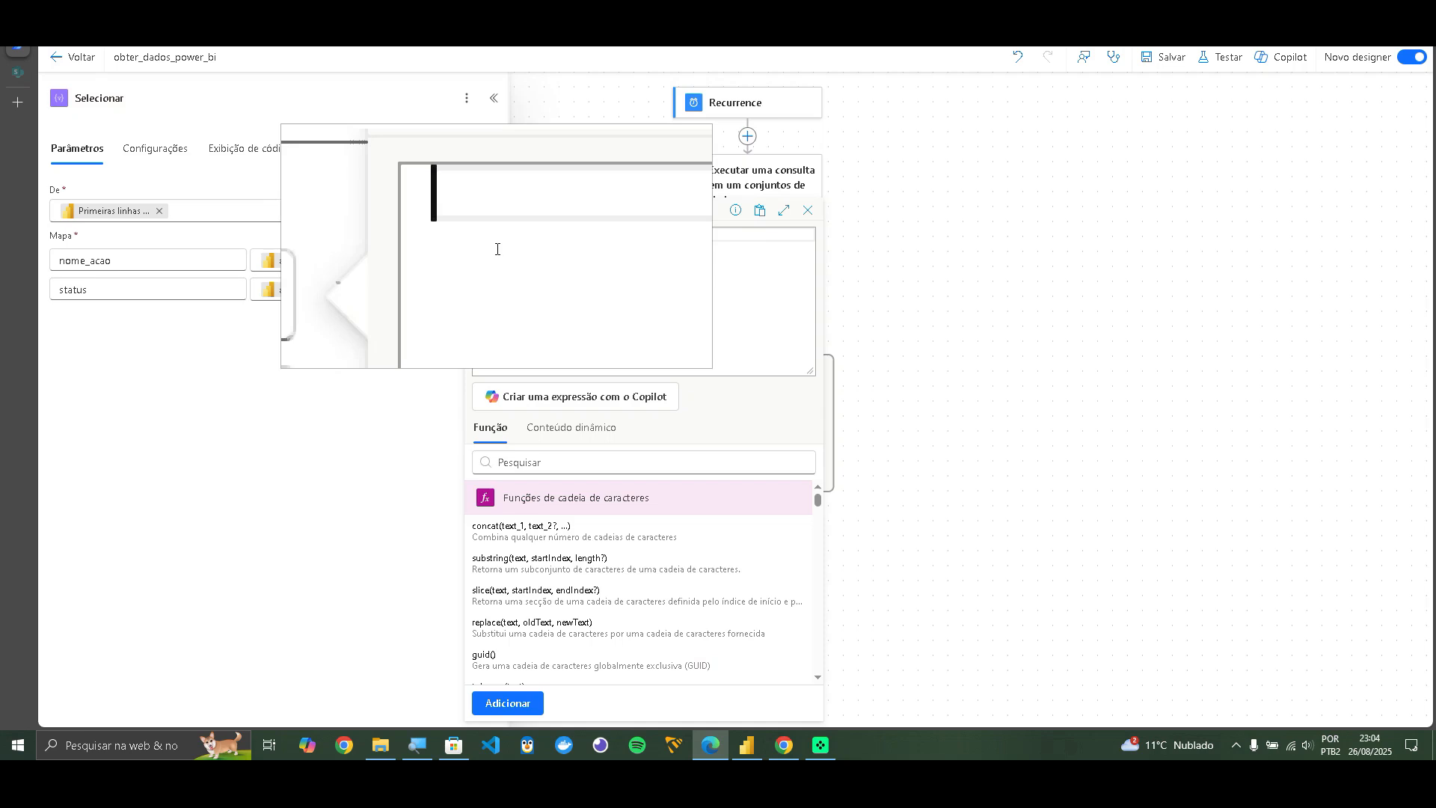
text(item()?[')
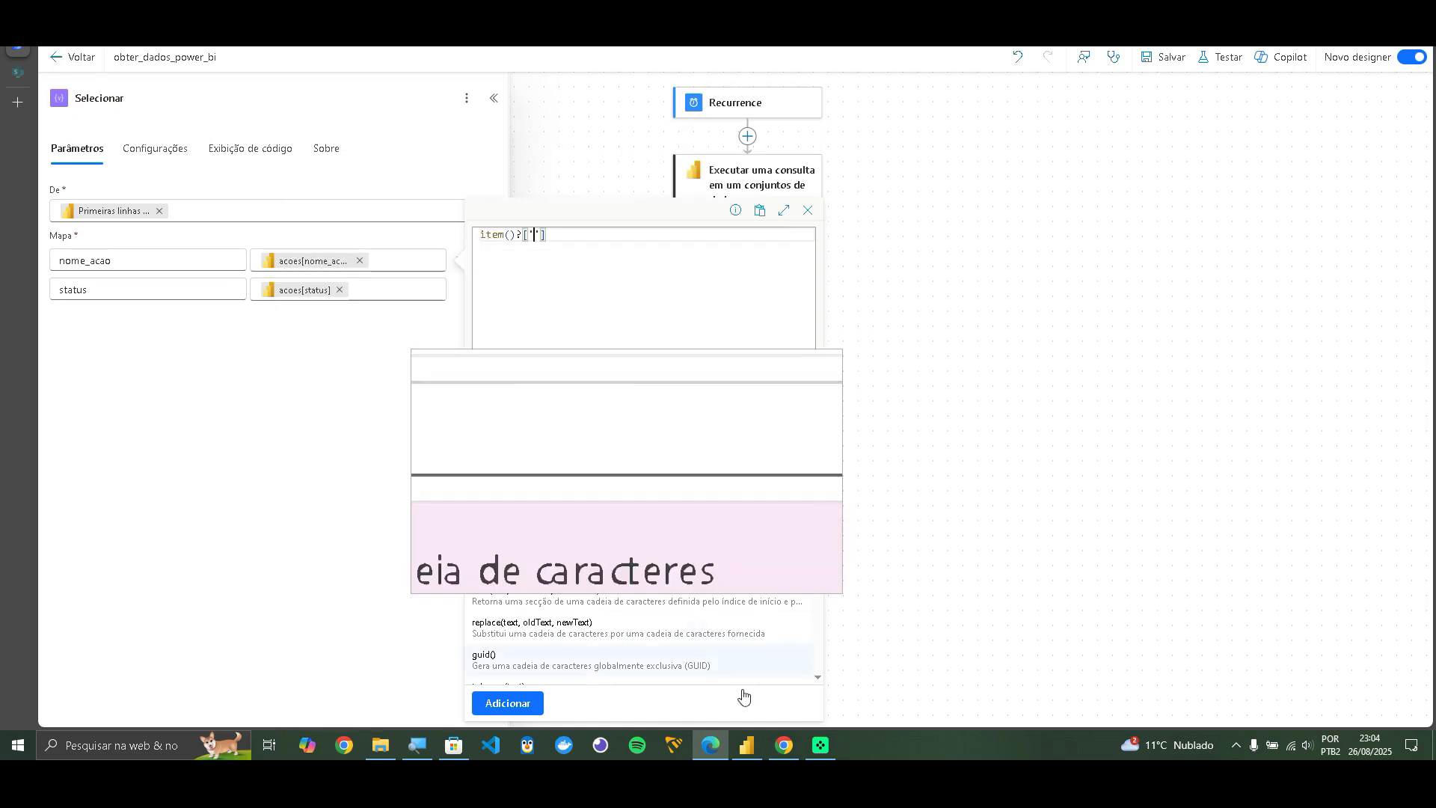
click(746, 746)
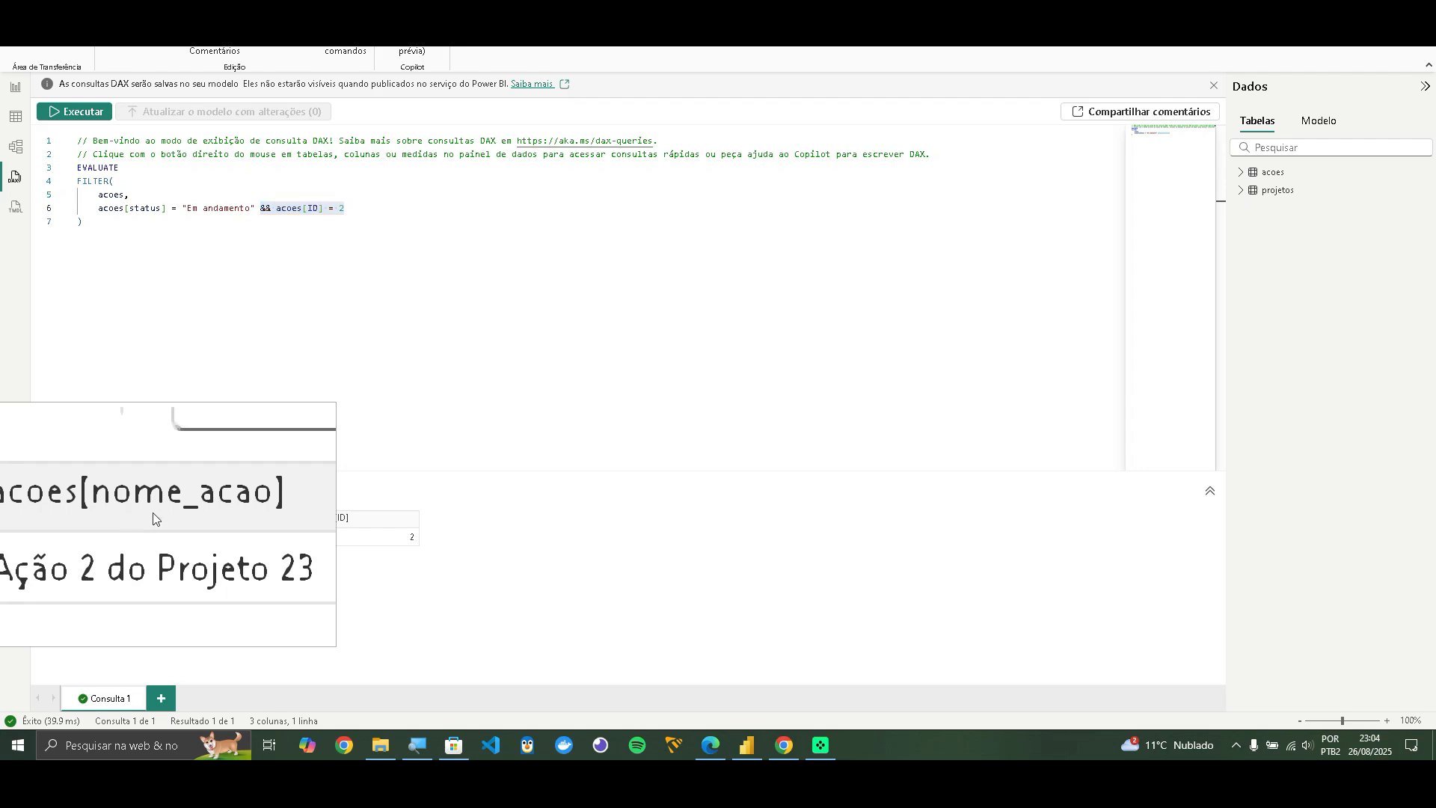
key(alt+Tab)
text(ac)
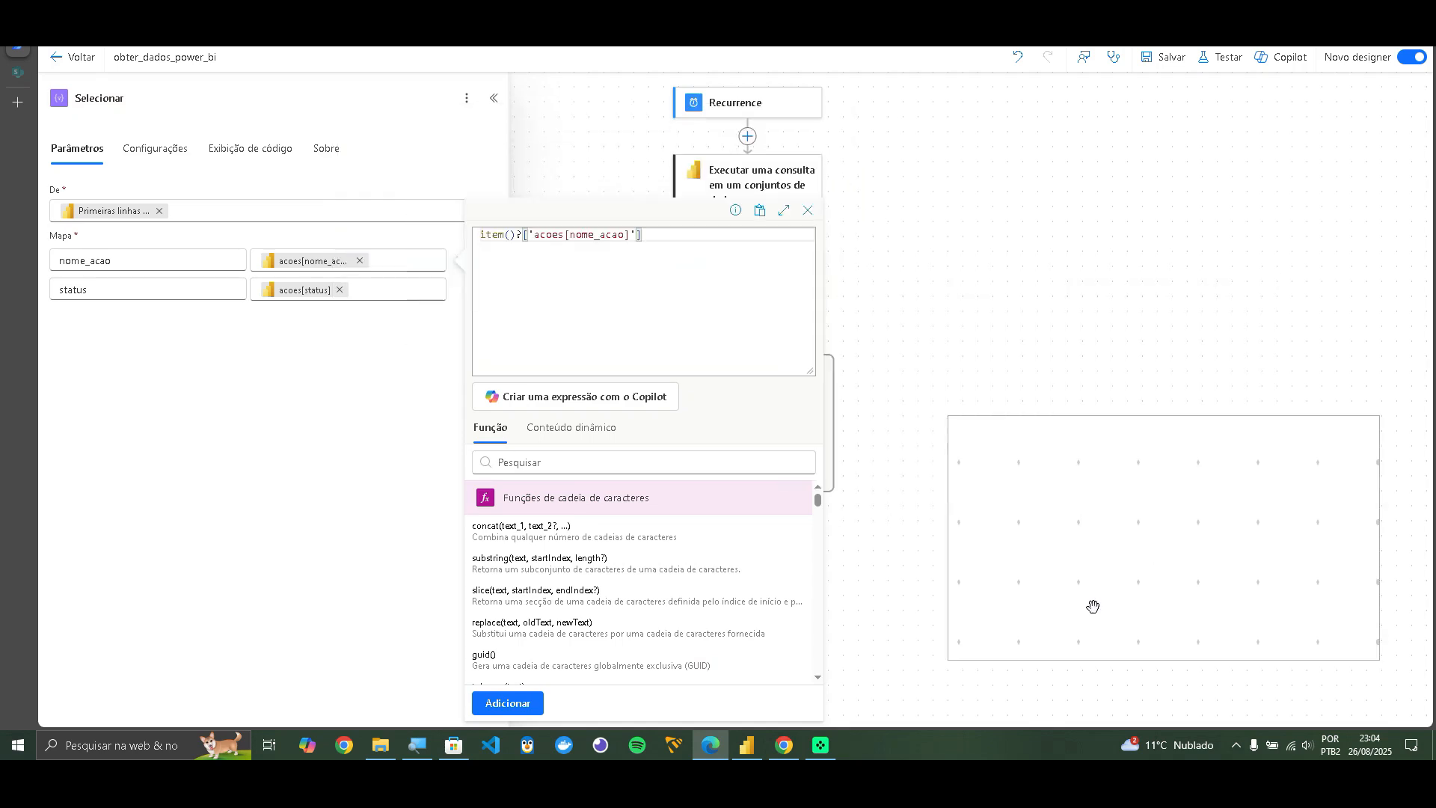
click(508, 703)
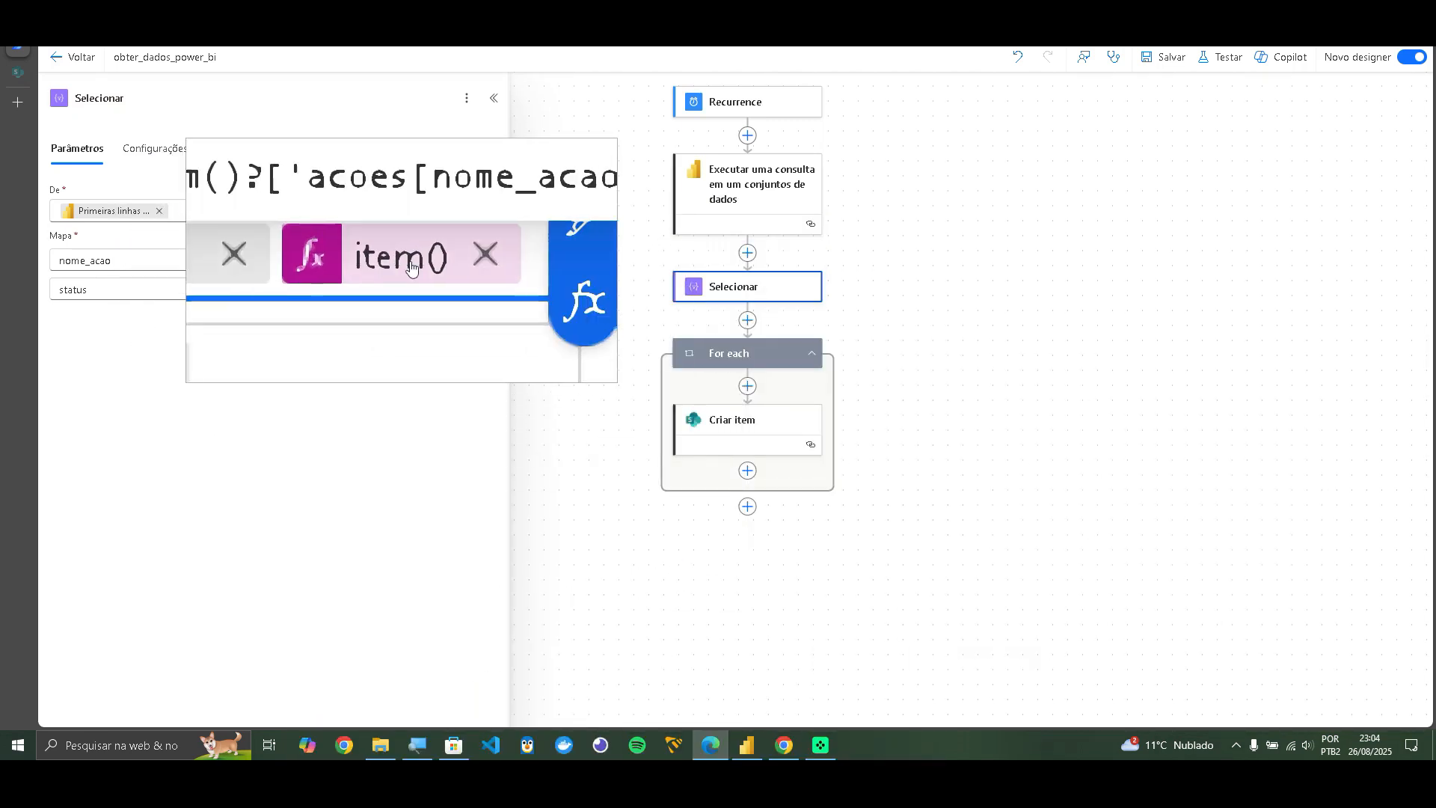
click(424, 265)
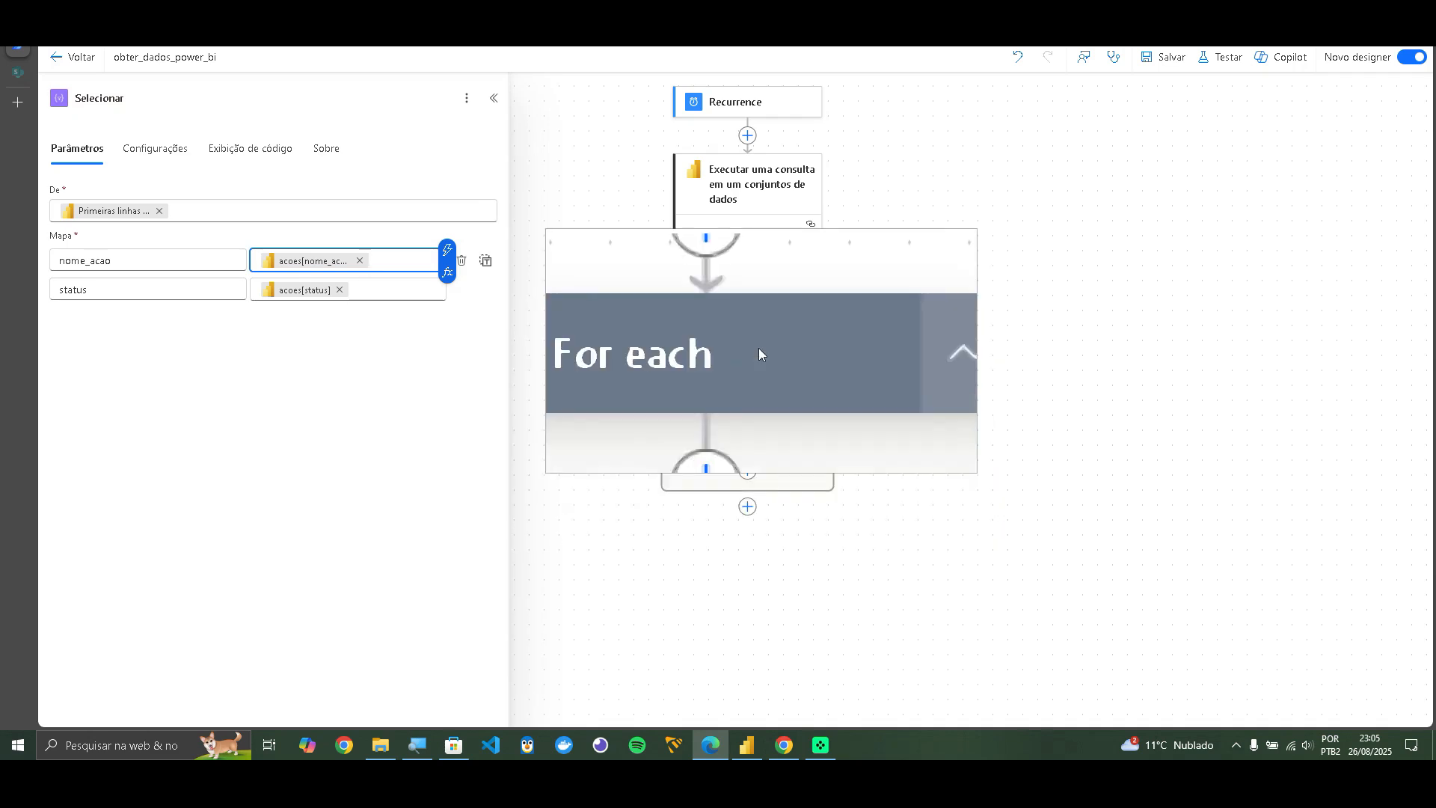
Review the parameters of the For each loop, the Criar item action and the dataset query action
click(758, 352)
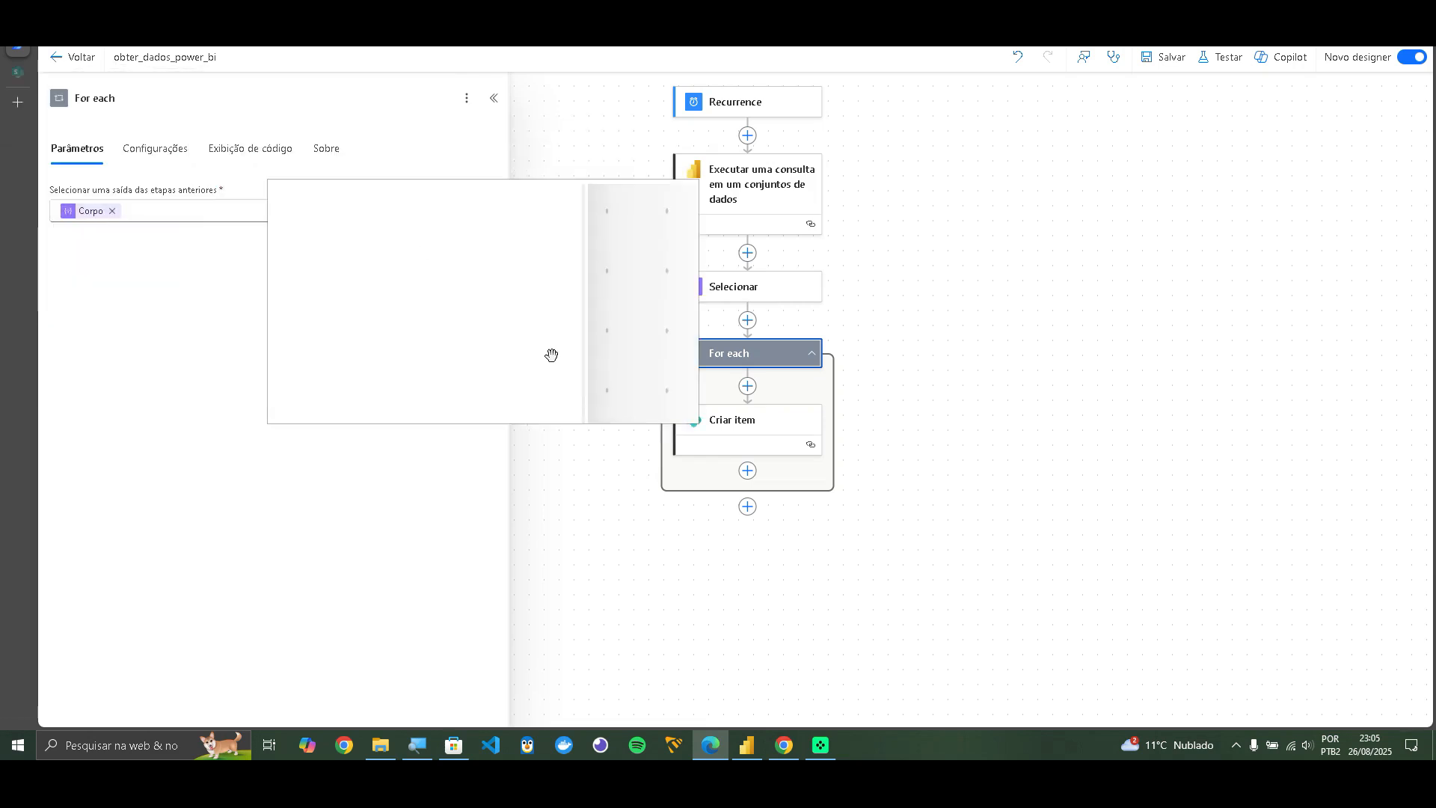
click(733, 425)
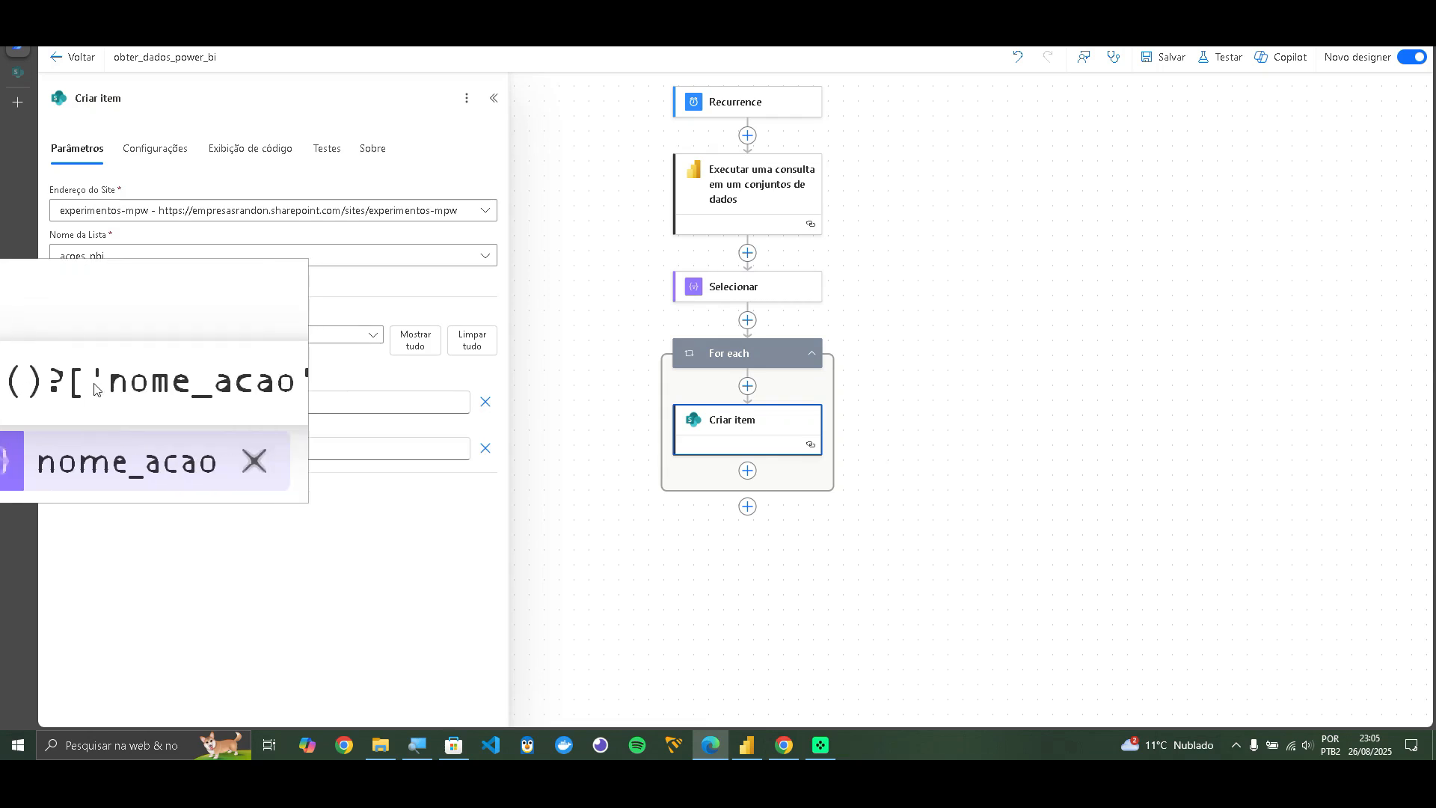
click(730, 353)
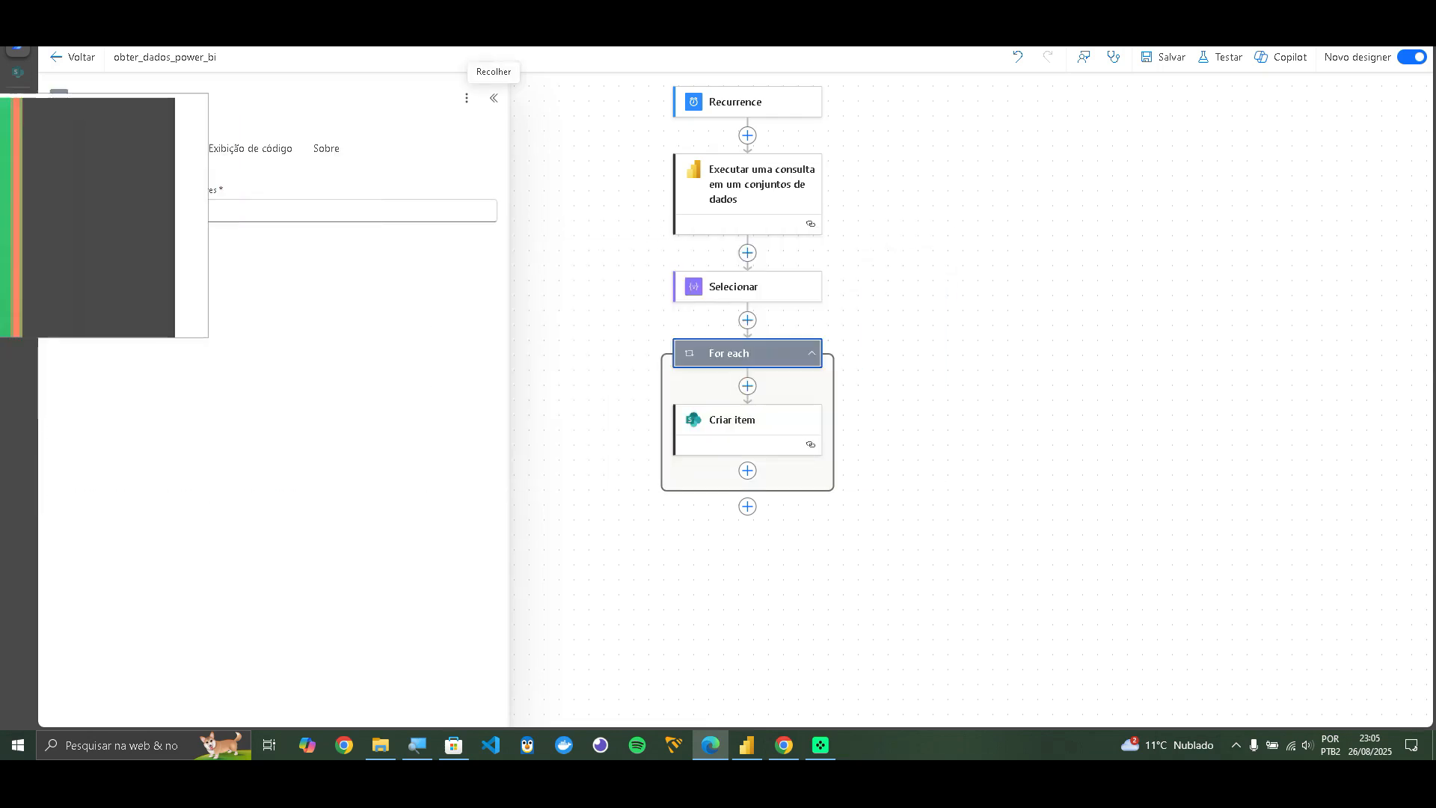
click(727, 443)
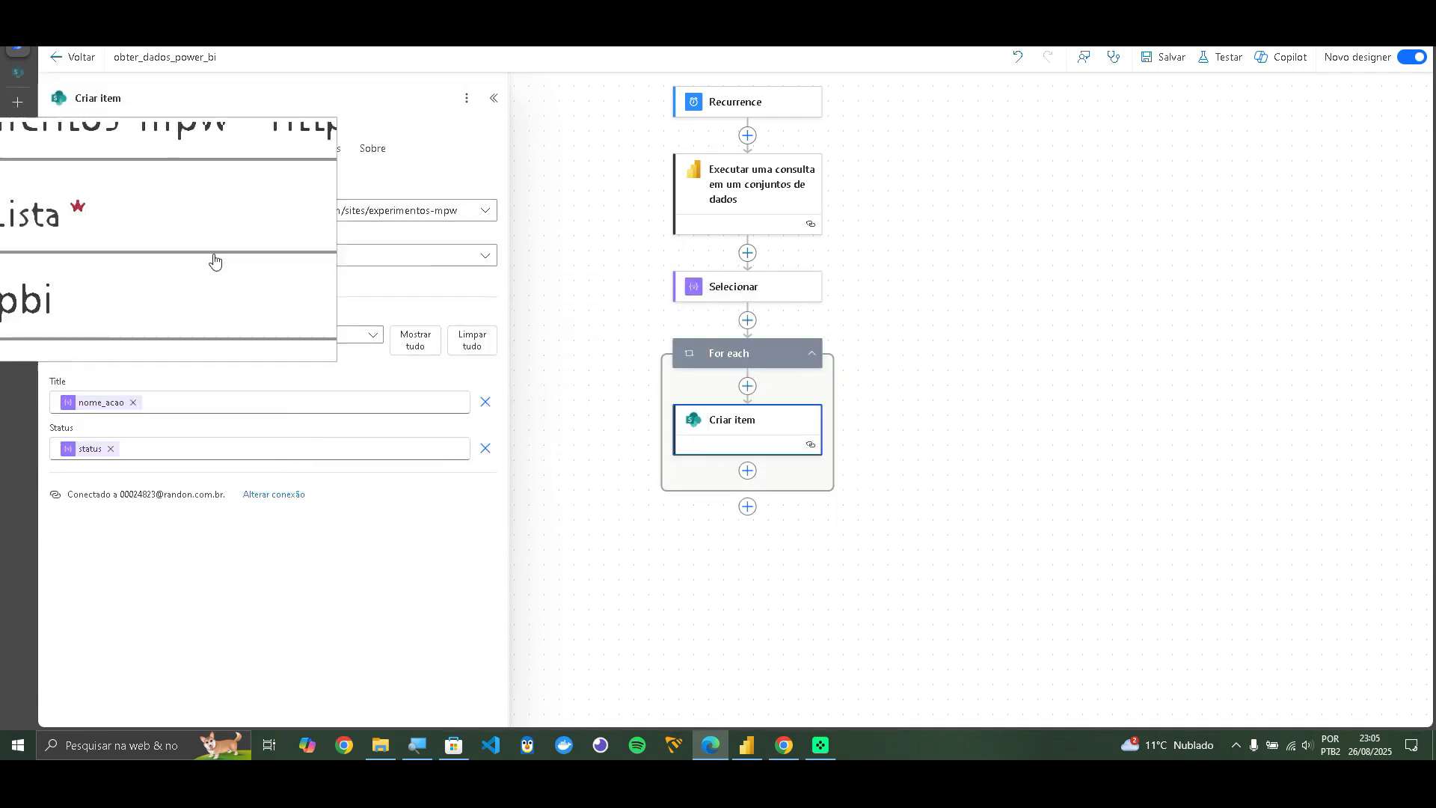
click(1193, 258)
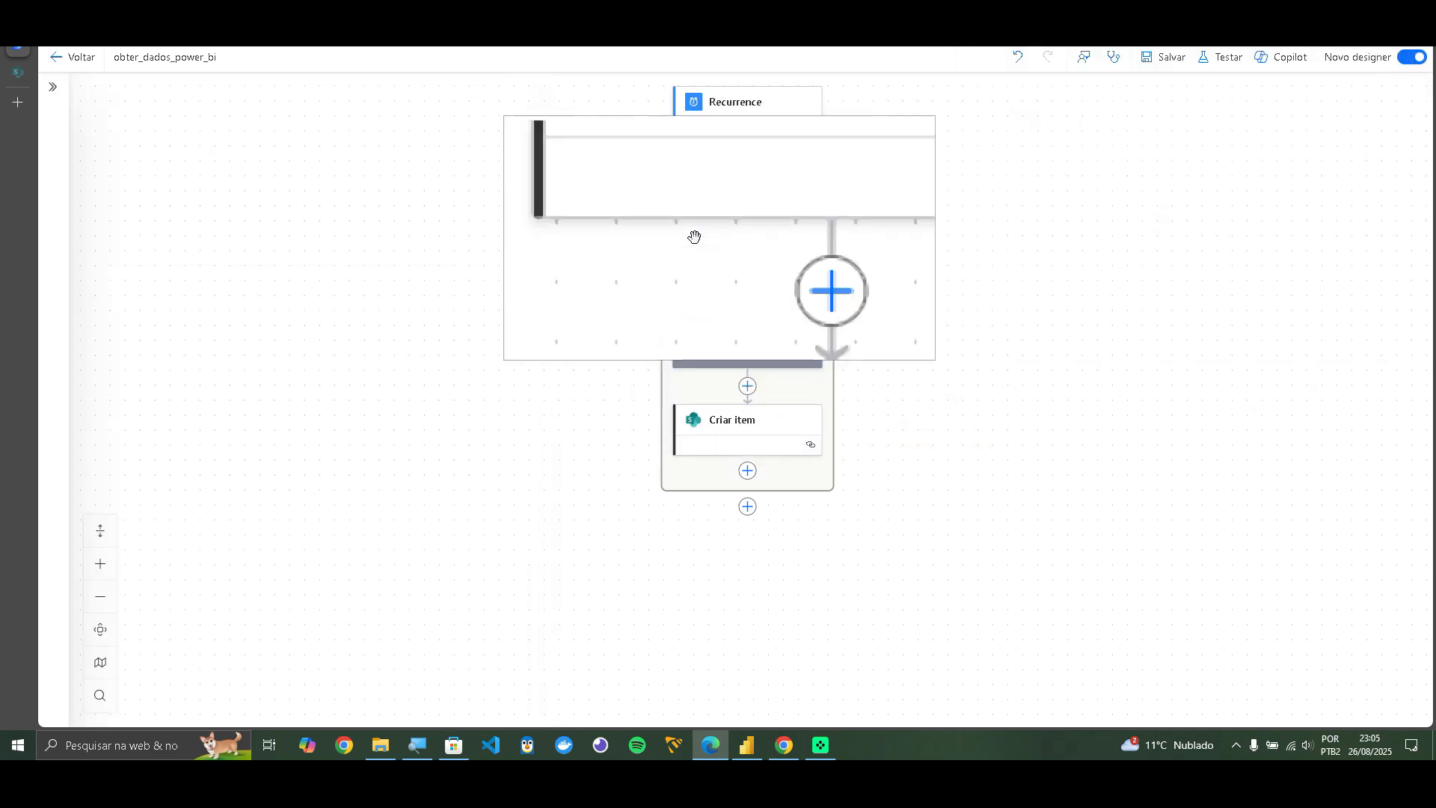
click(801, 205)
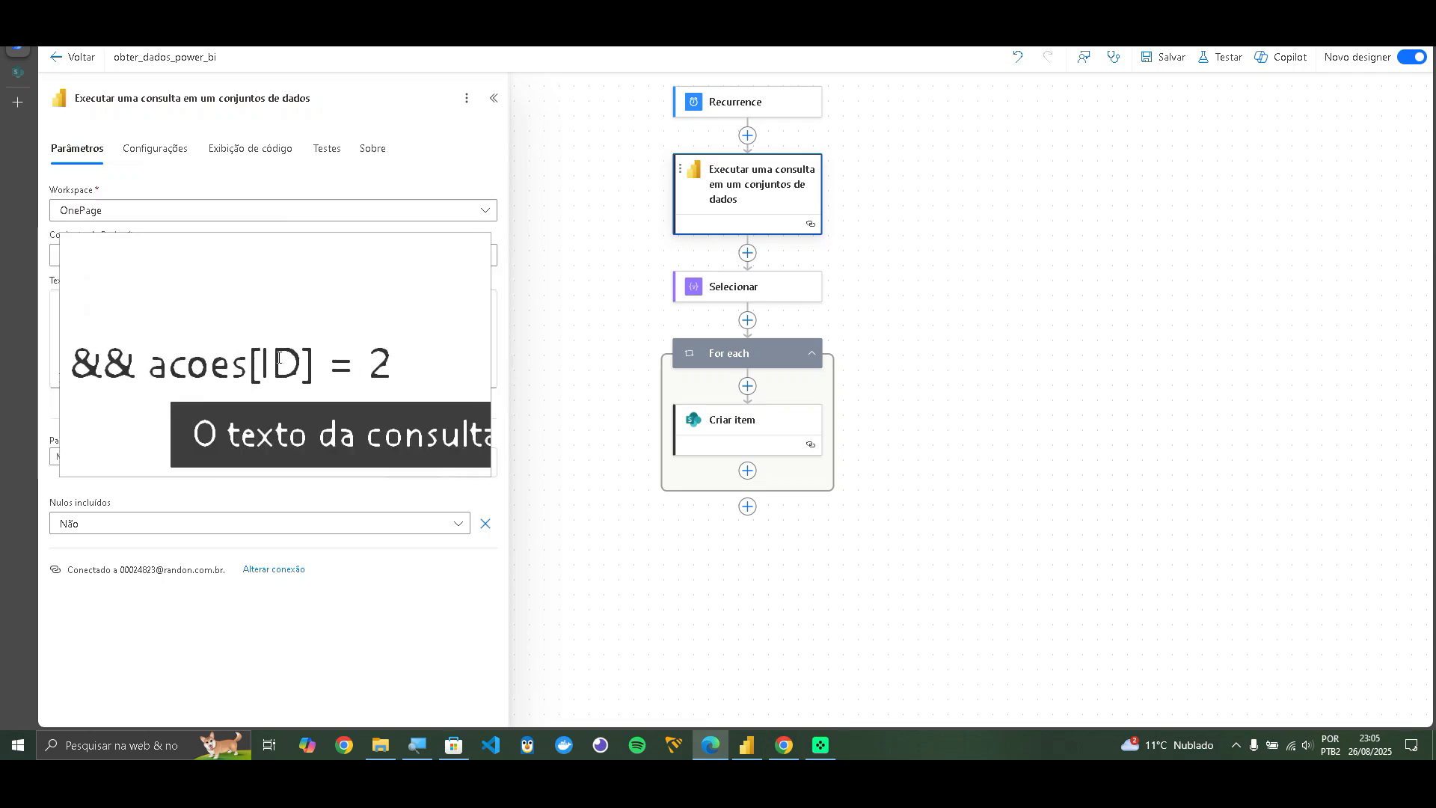
Save the flow and run it as a manual test
click(1192, 67)
key(Escape)
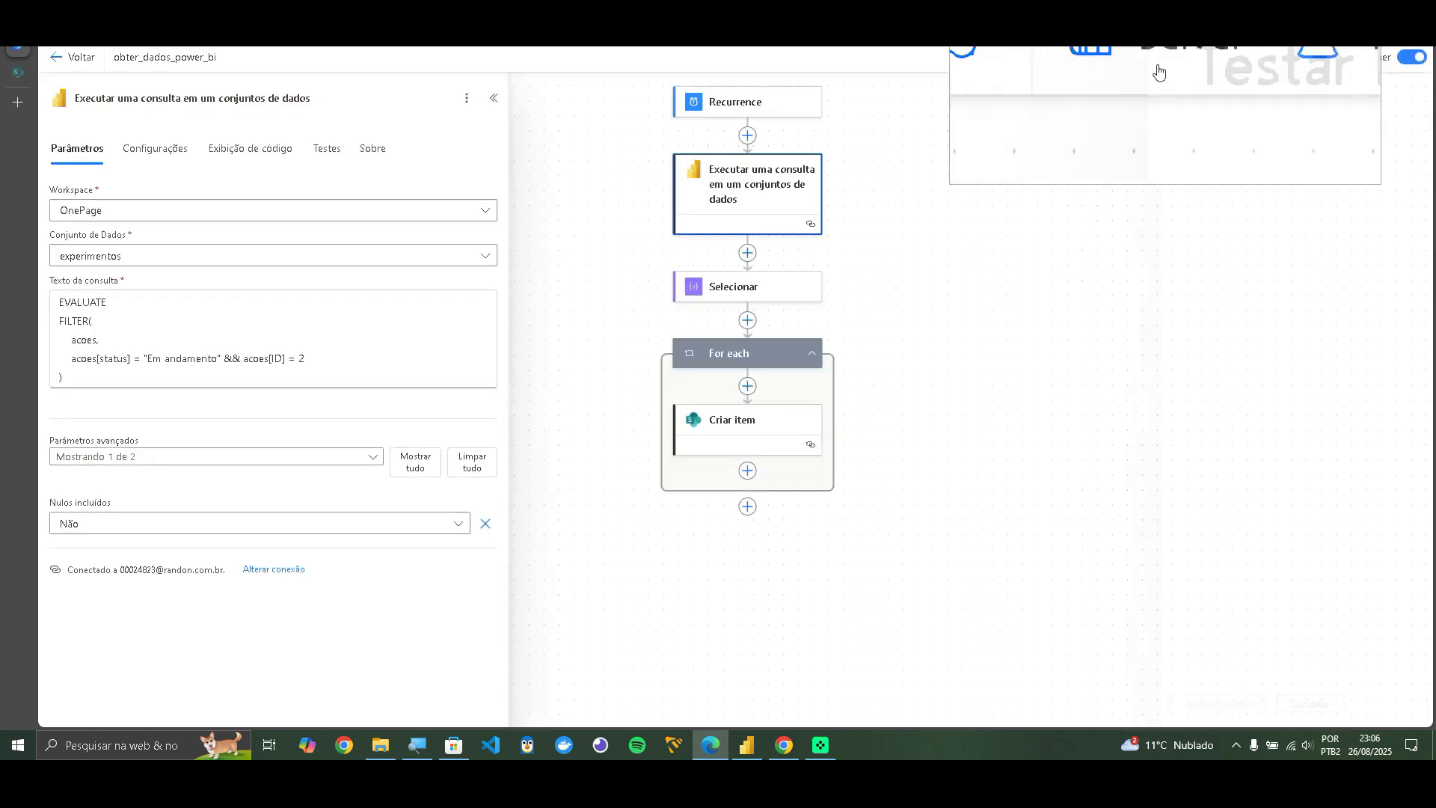
click(1168, 56)
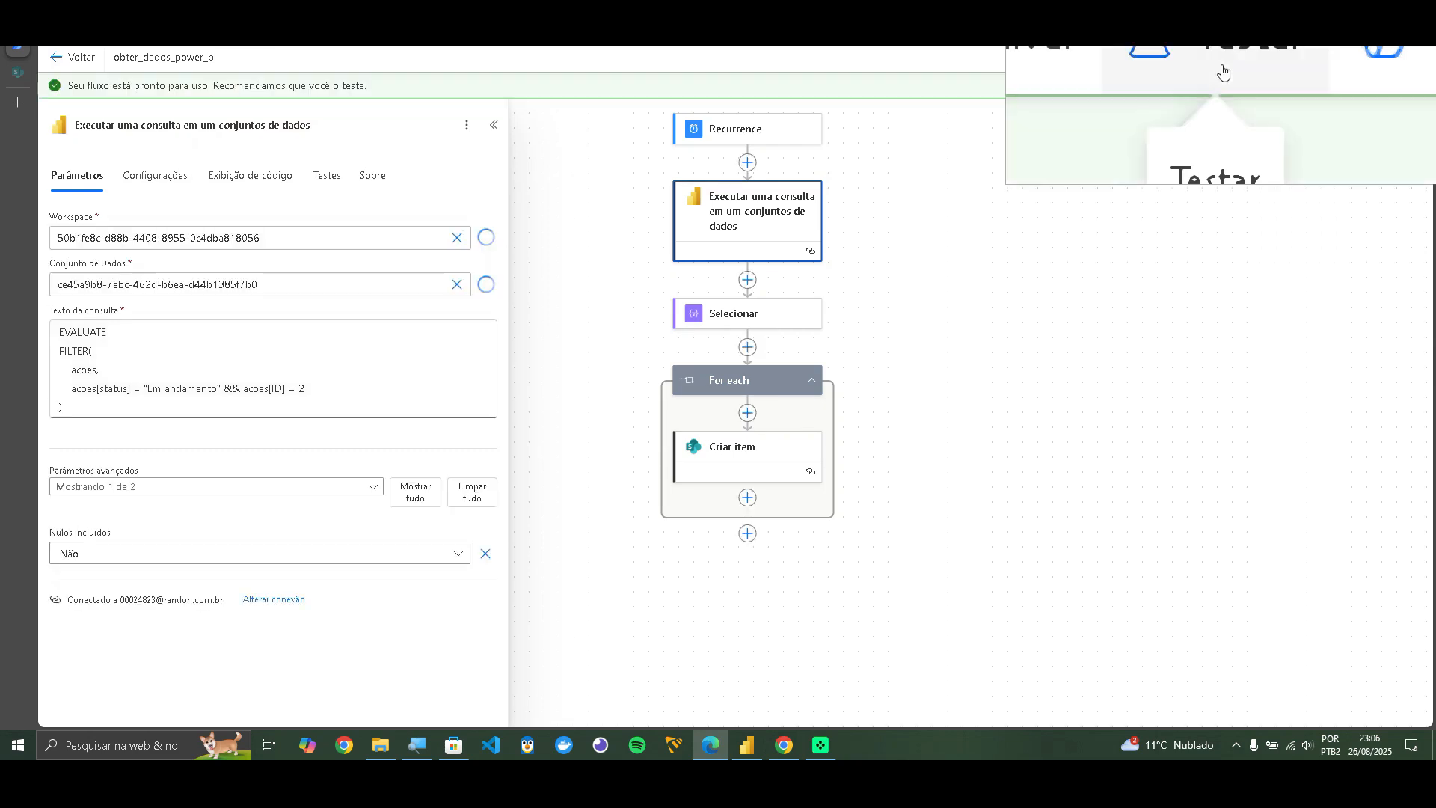
click(1224, 72)
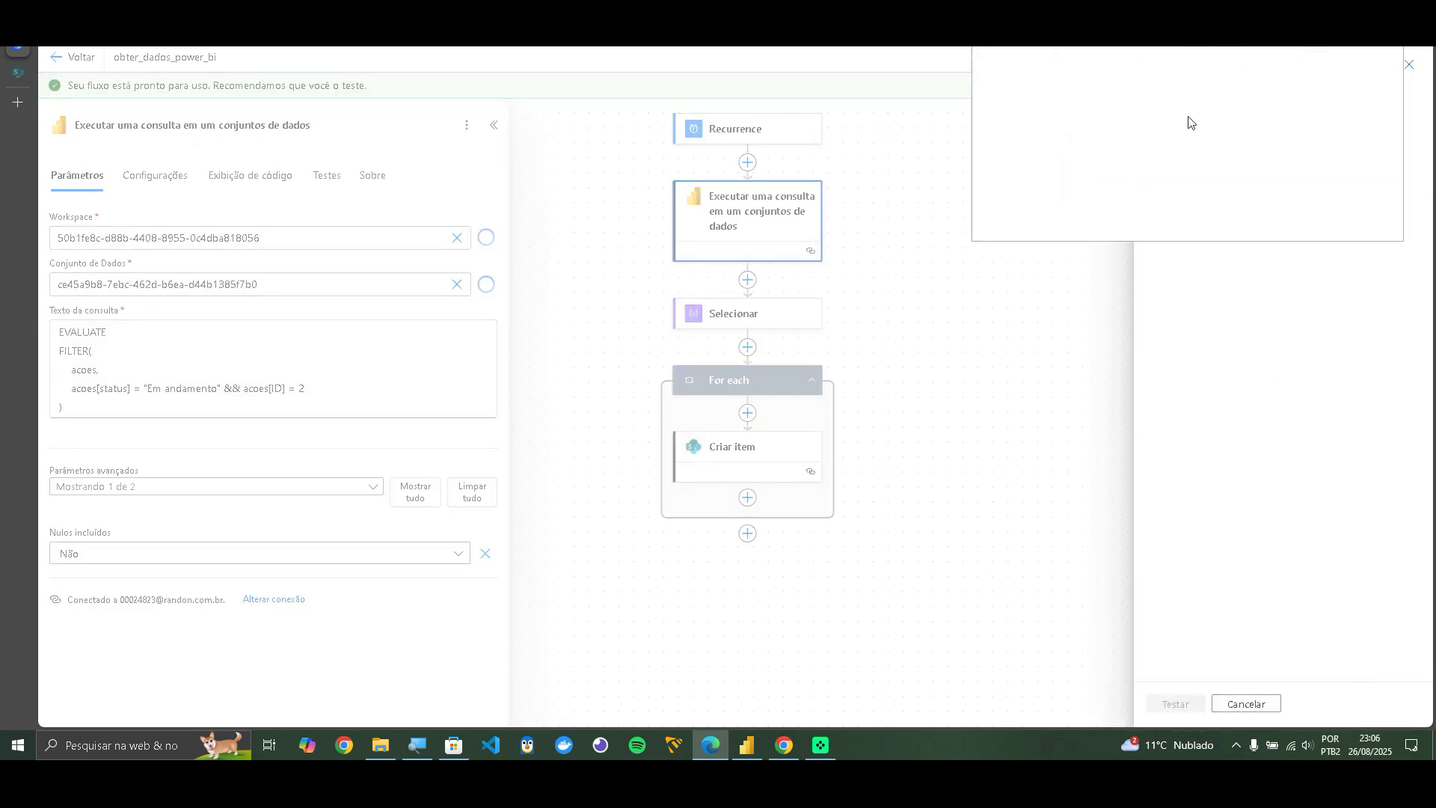
click(1154, 93)
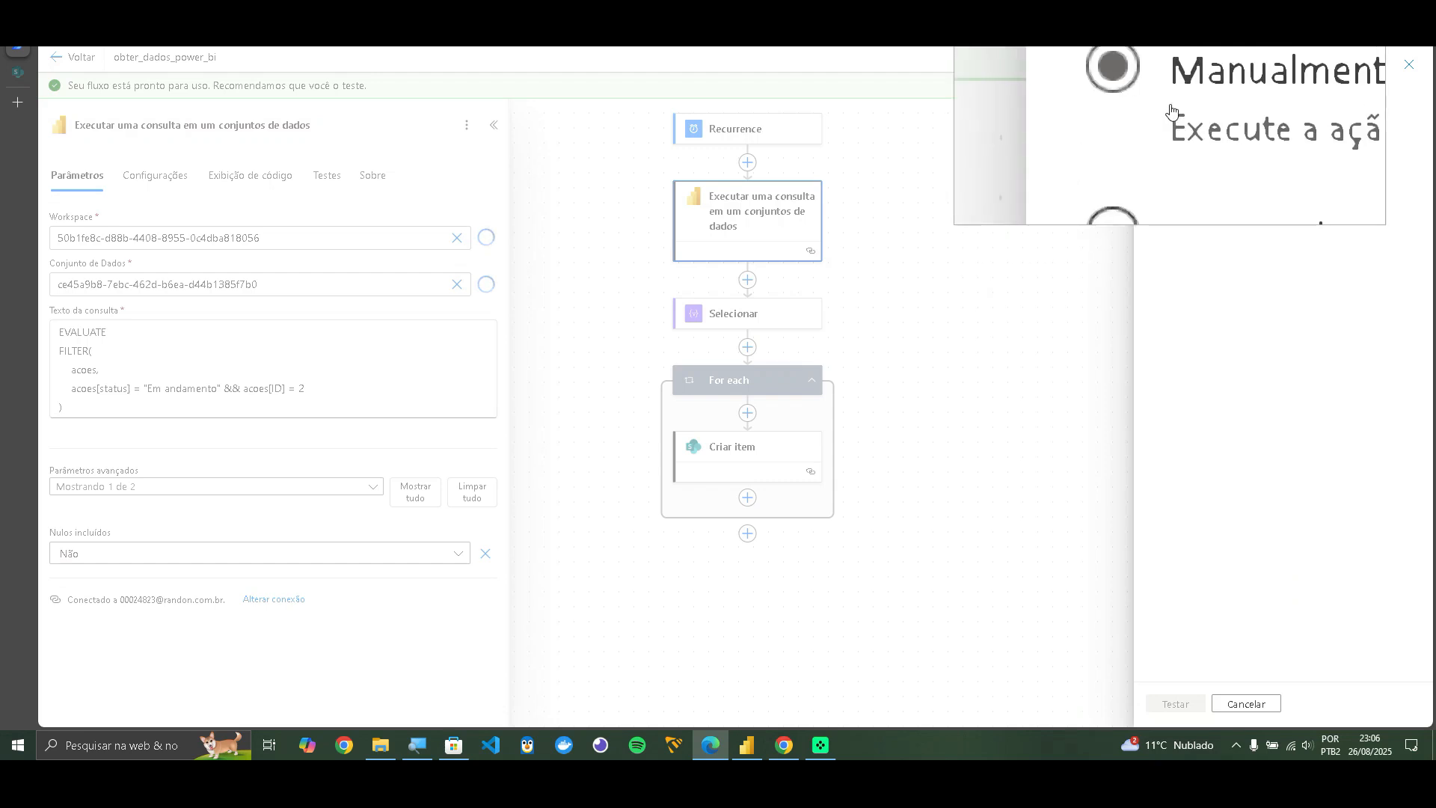
click(1175, 704)
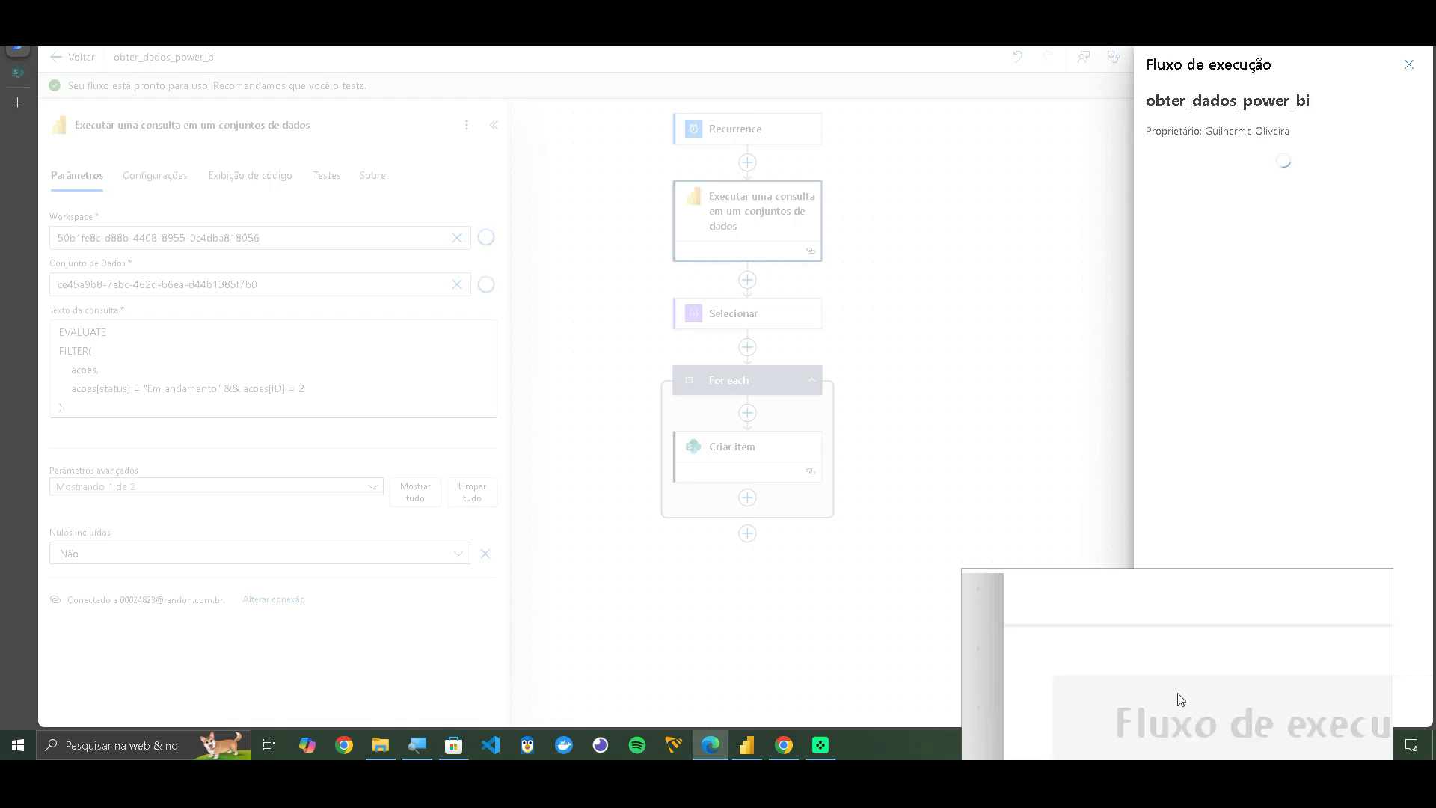
click(1179, 700)
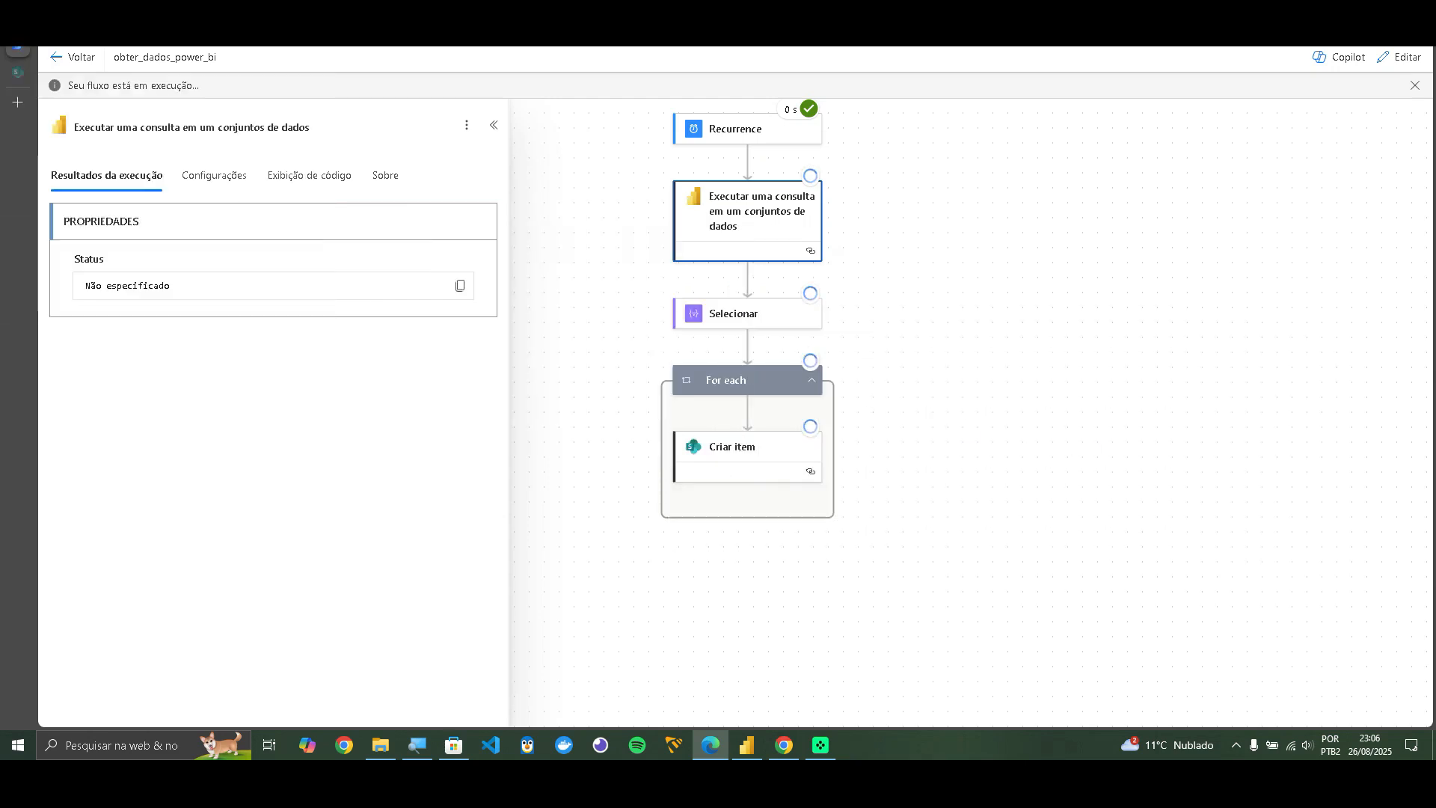
Switch to the acoes_pbi SharePoint list and reload it to check for the created item
mouse_move(16, 76)
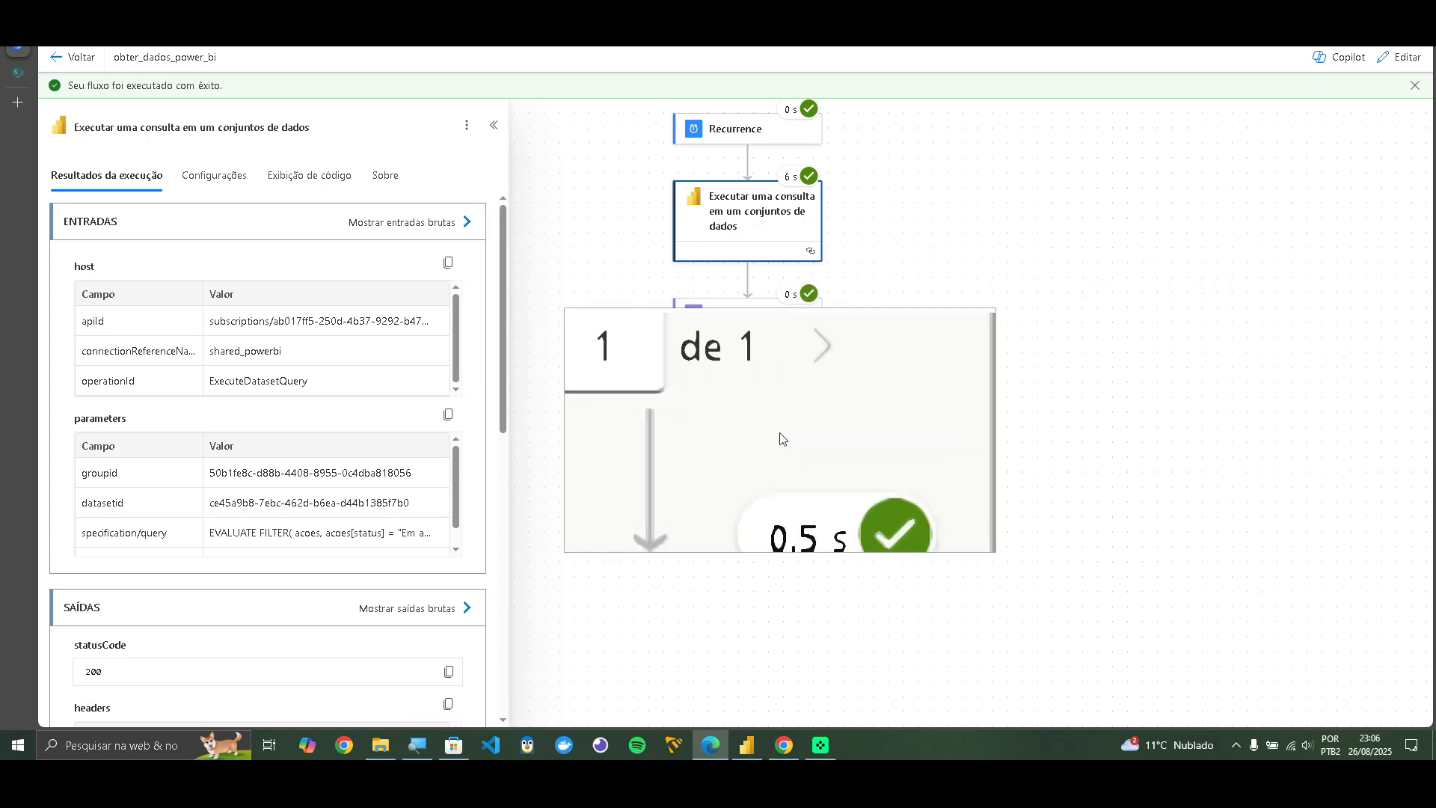
click(15, 72)
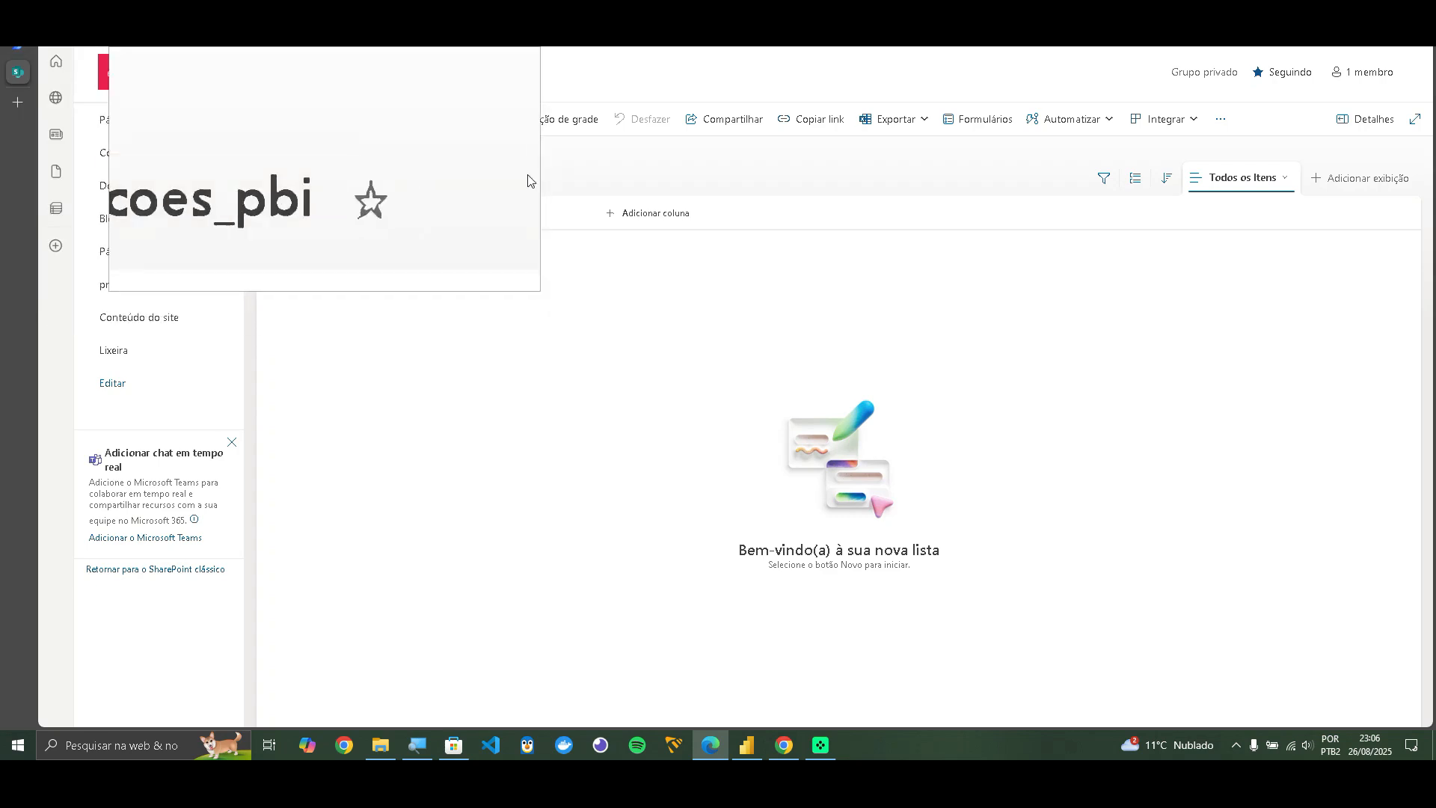
right_click(557, 178)
click(626, 215)
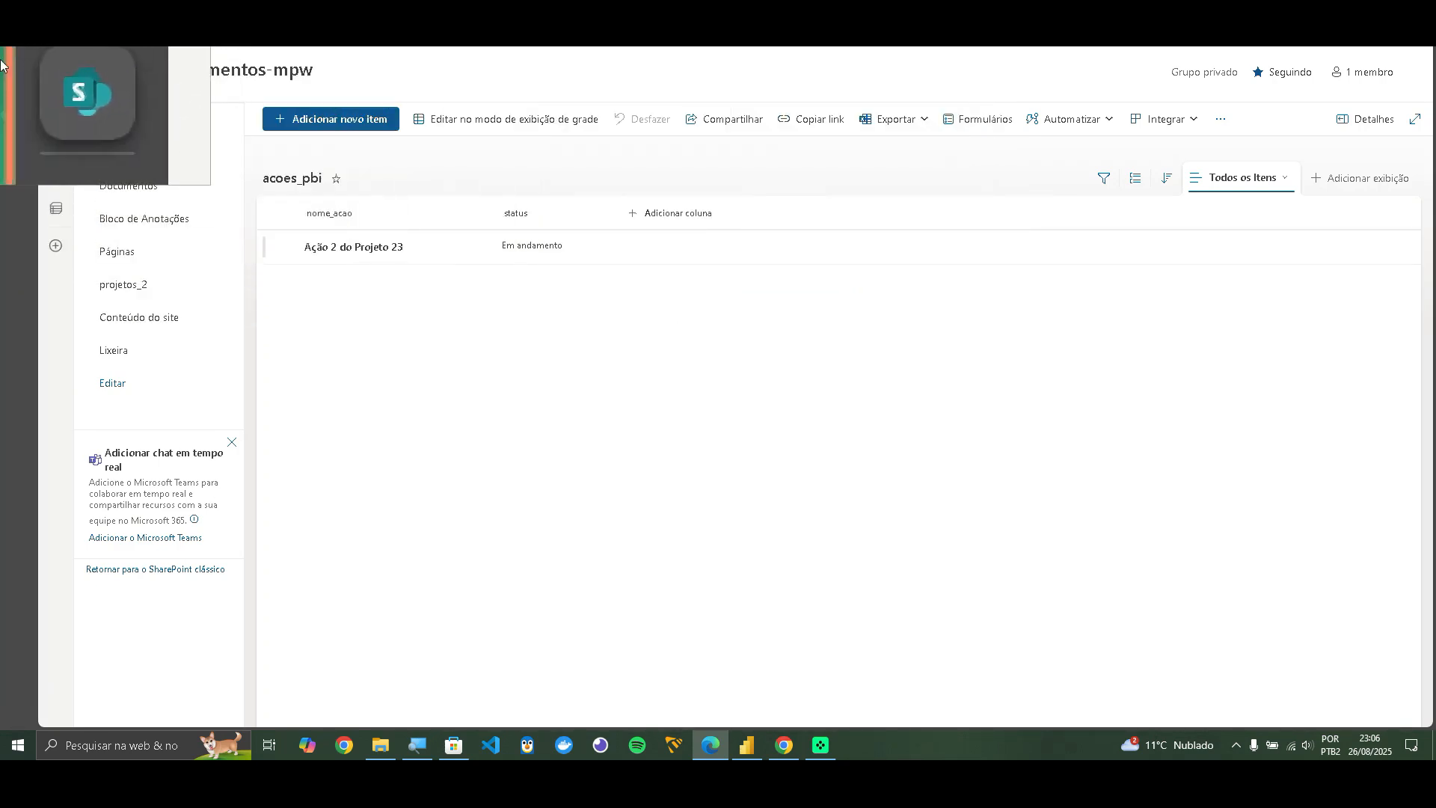
Return to the flow run and examine the raw outputs of the dataset query action
click(19, 52)
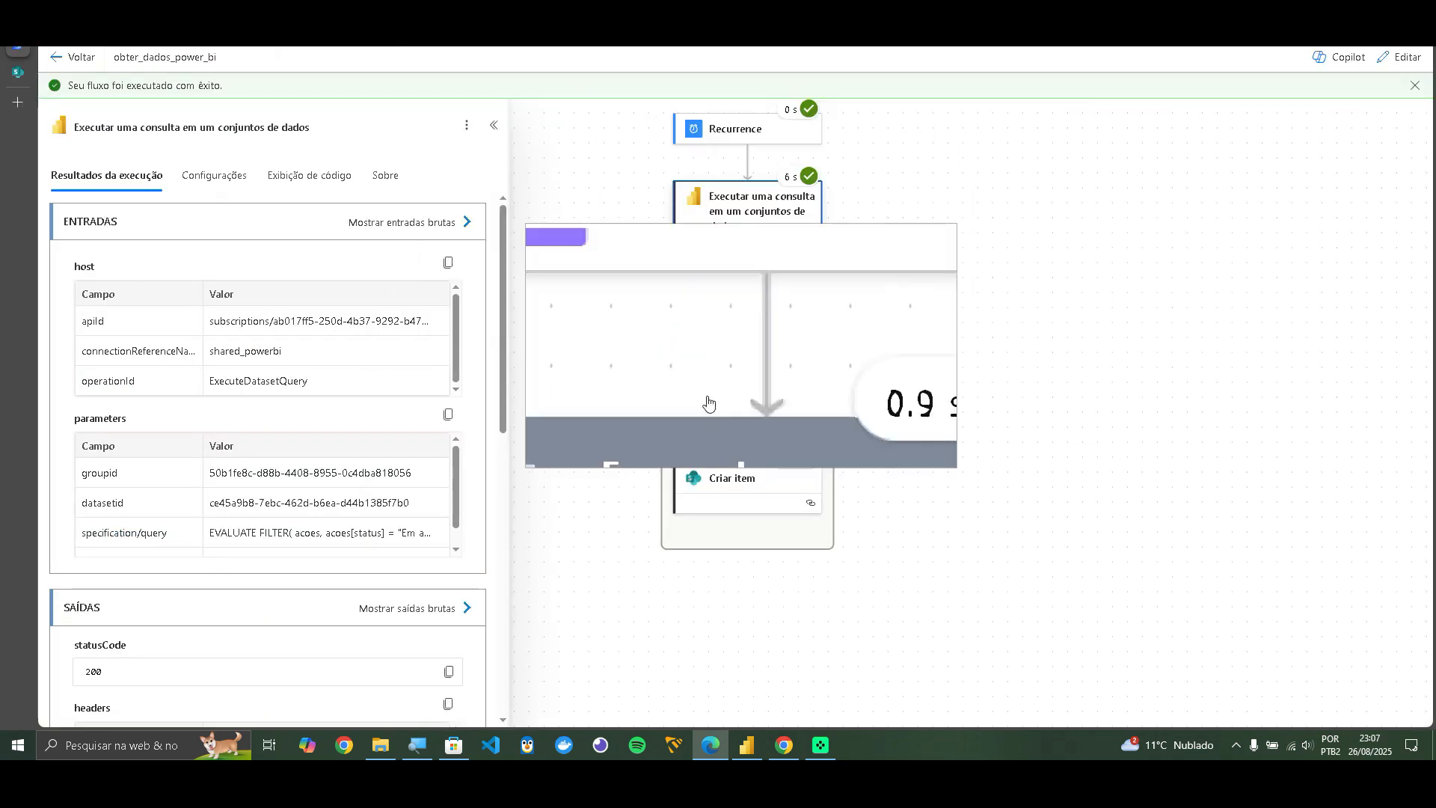
click(397, 608)
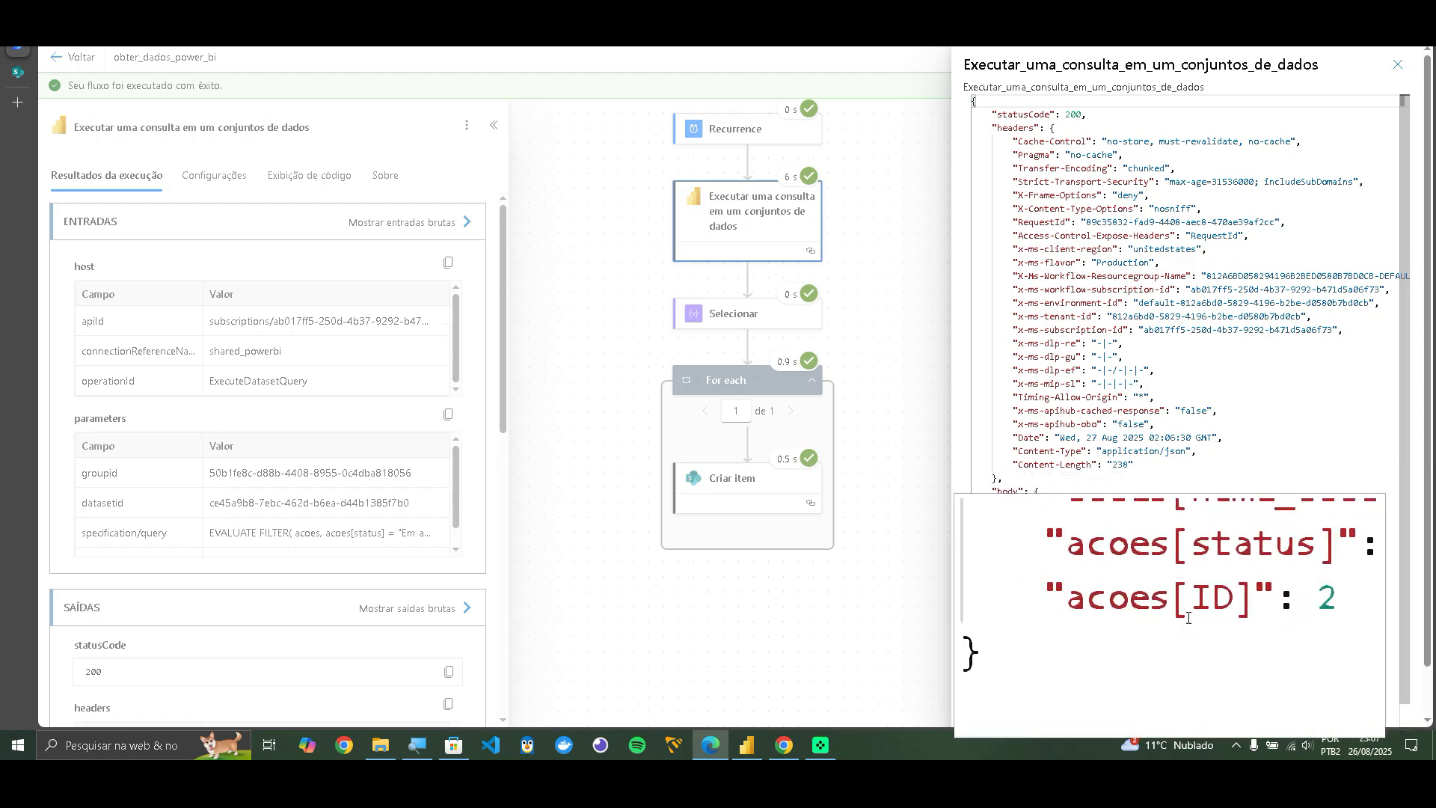
key(Escape)
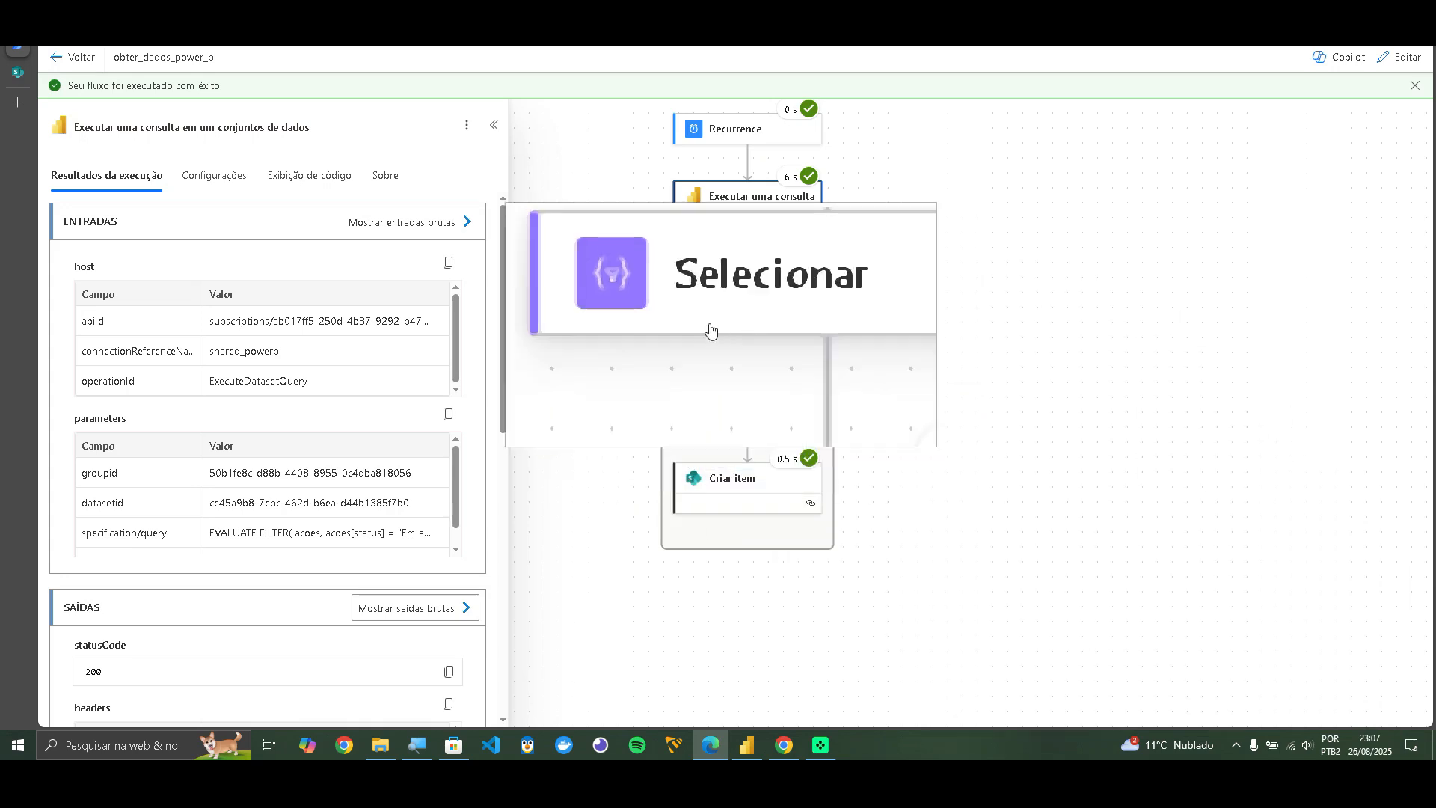
Examine the nome_acao and status fields in the raw outputs of the Selecionar action
click(719, 320)
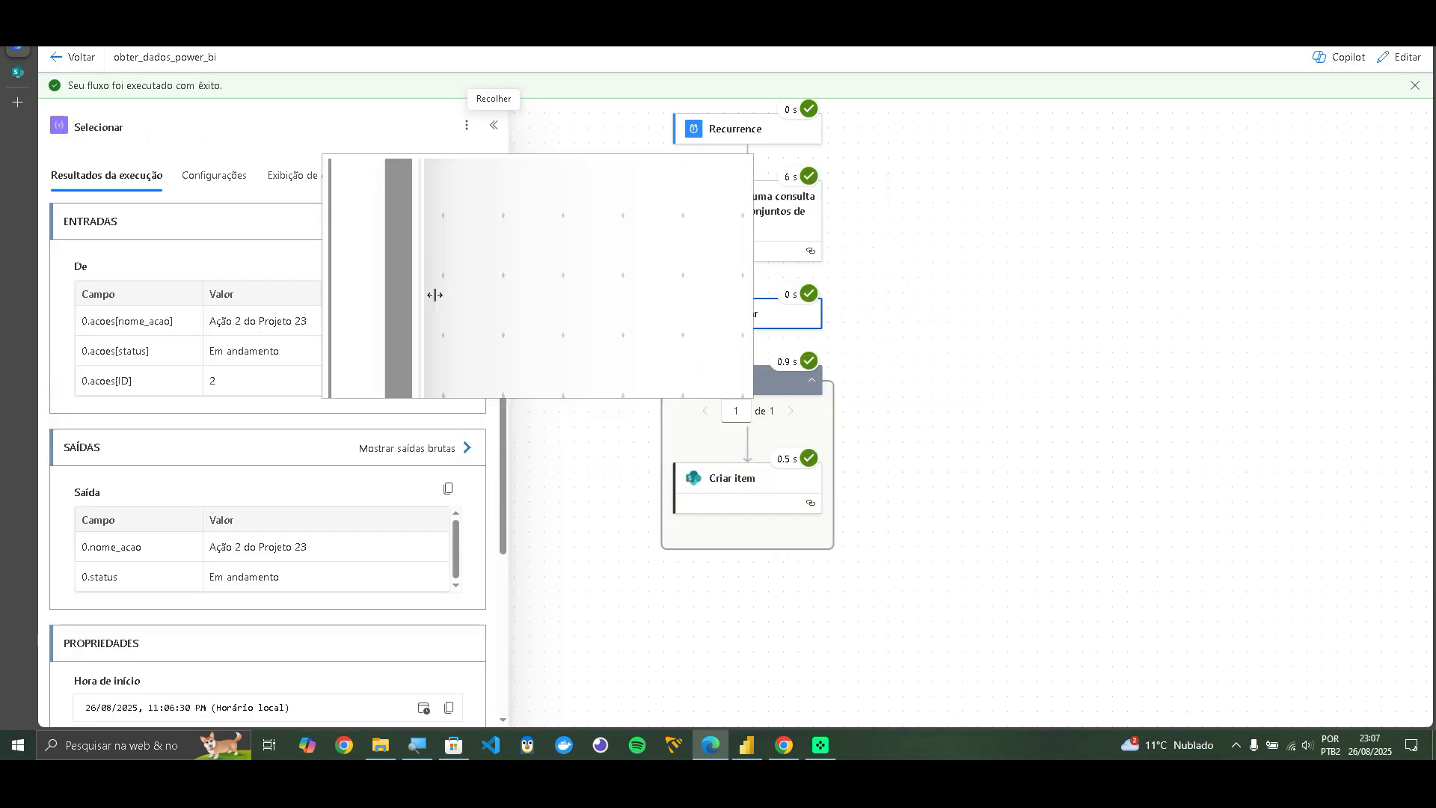
click(397, 448)
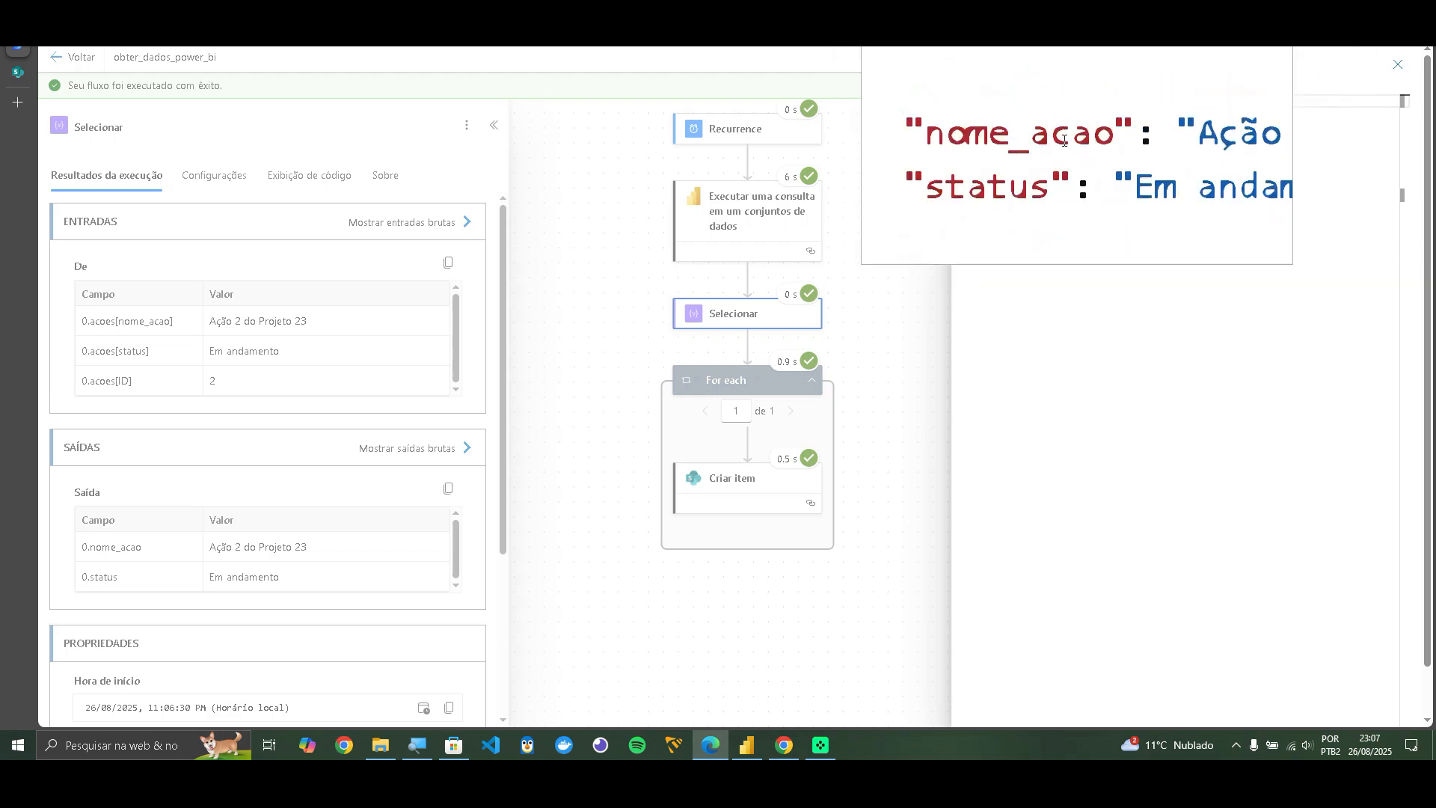
drag(1031, 142, 1134, 152)
click(1106, 141)
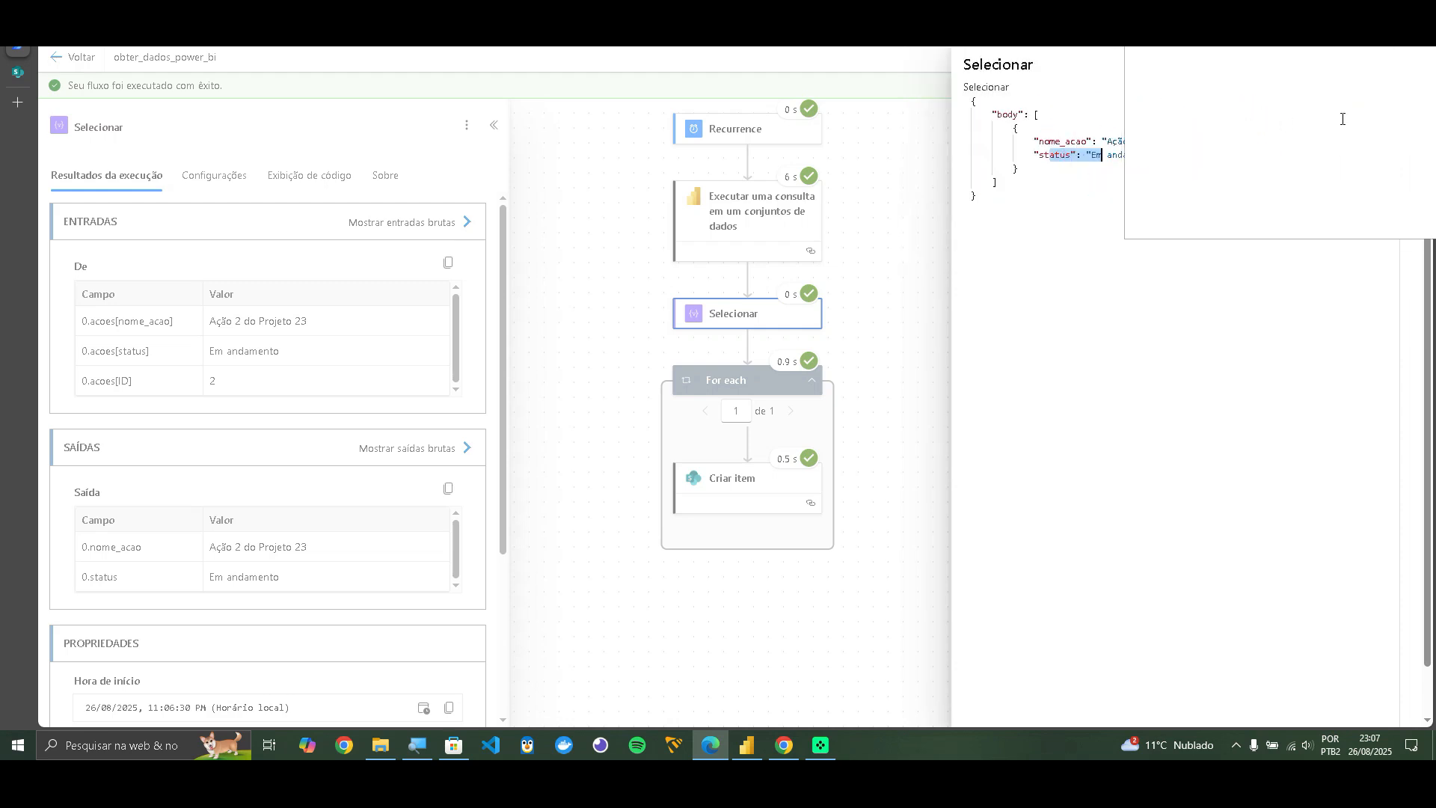
click(1410, 74)
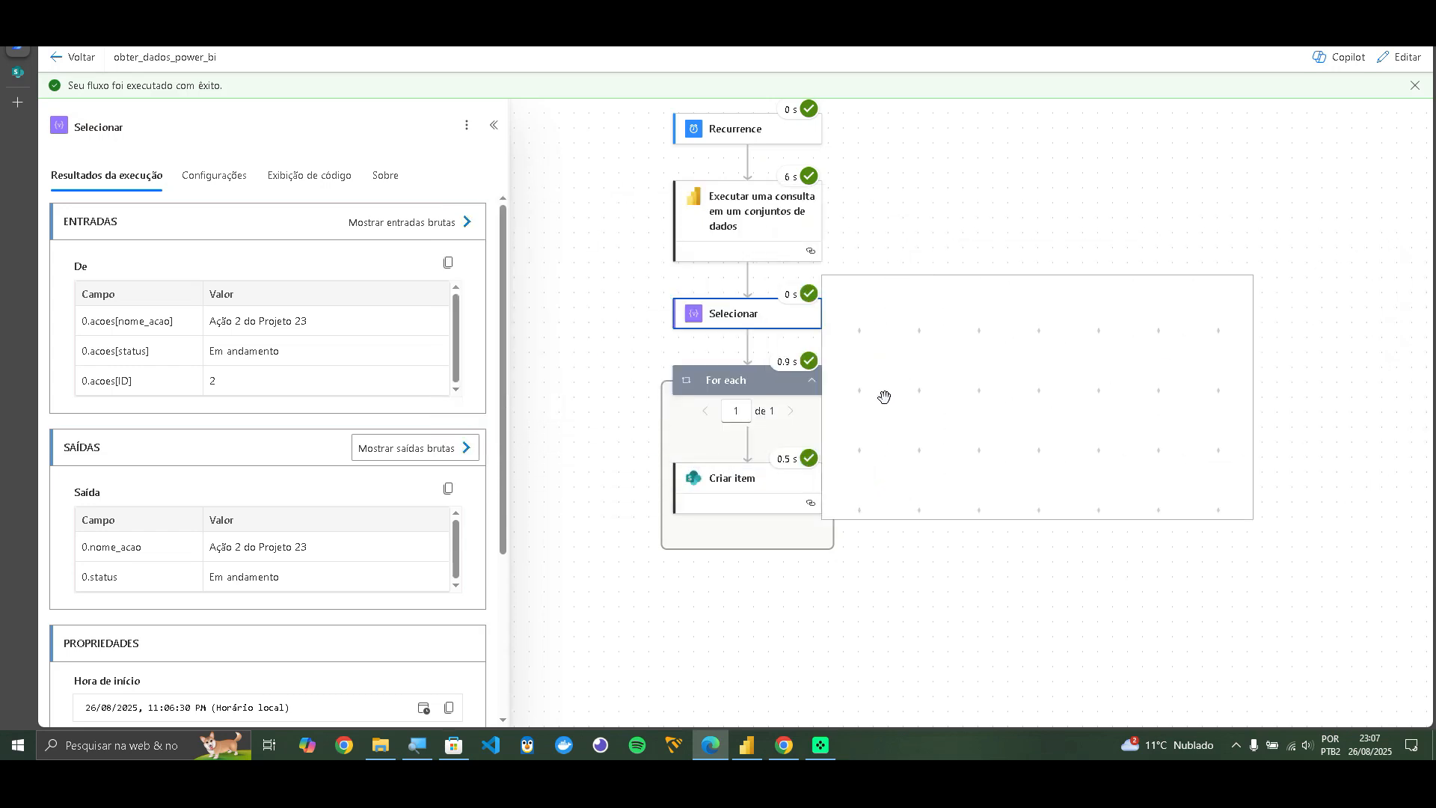
Check the For each run results and examine the status code and body in the raw outputs of the Criar item action
click(743, 494)
click(765, 387)
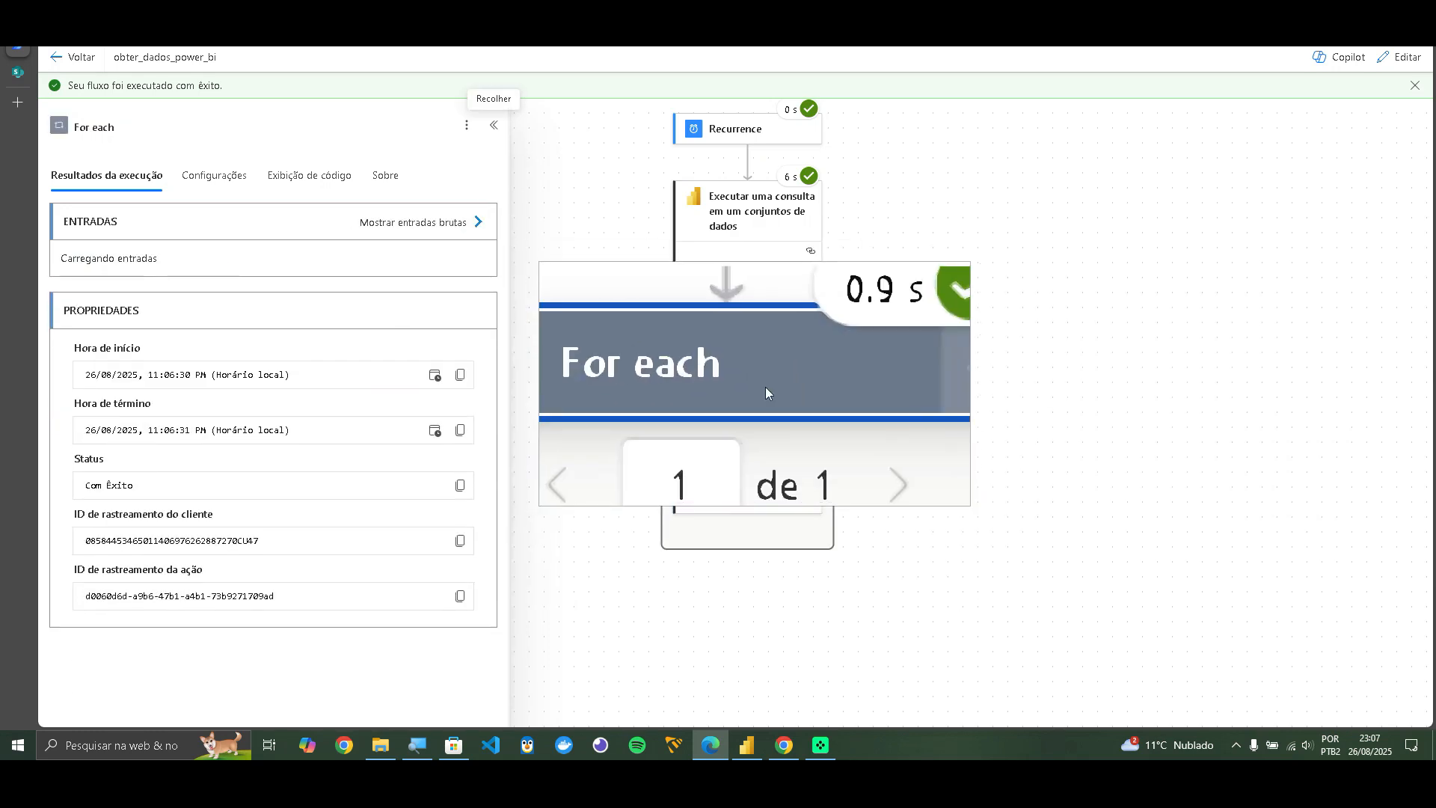
click(718, 501)
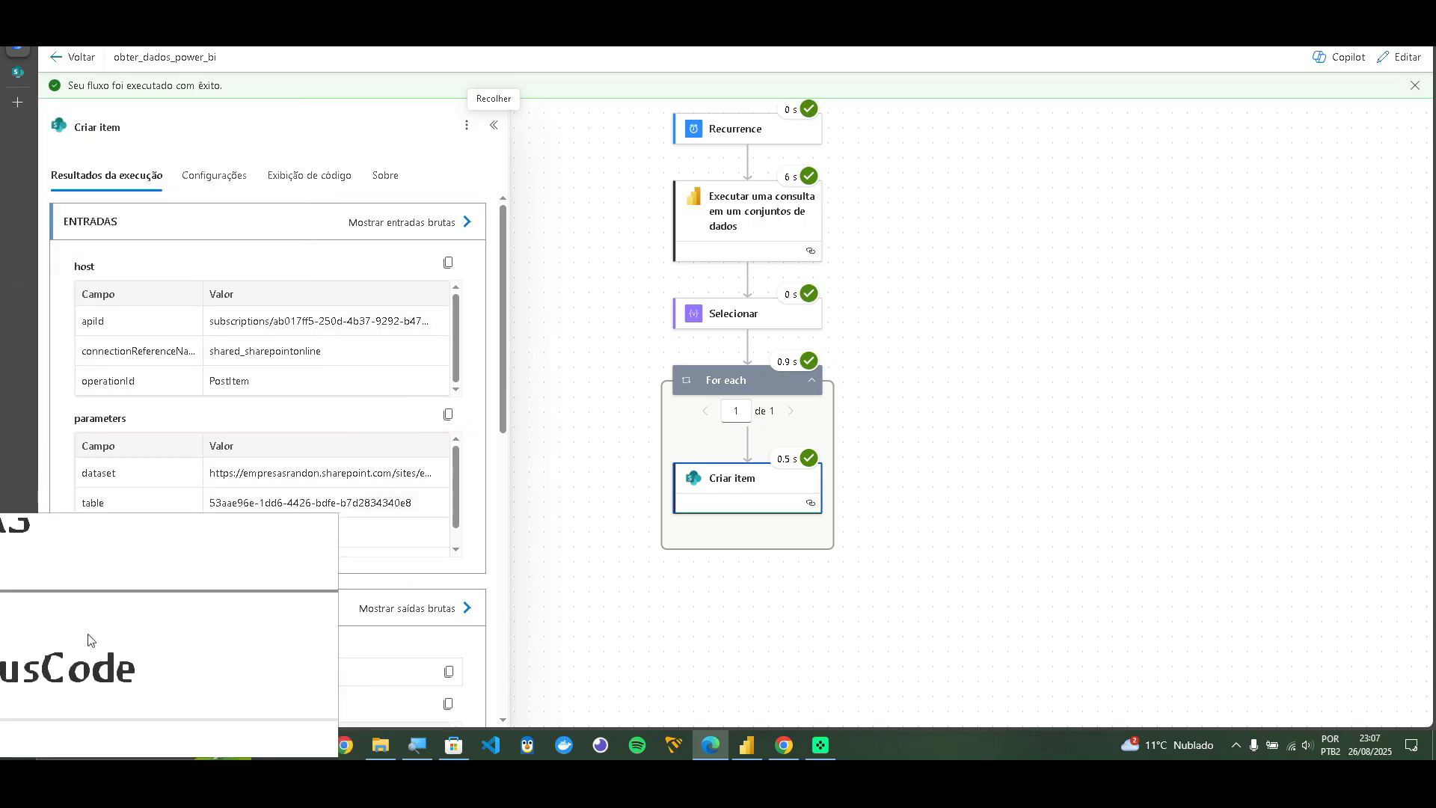
click(378, 610)
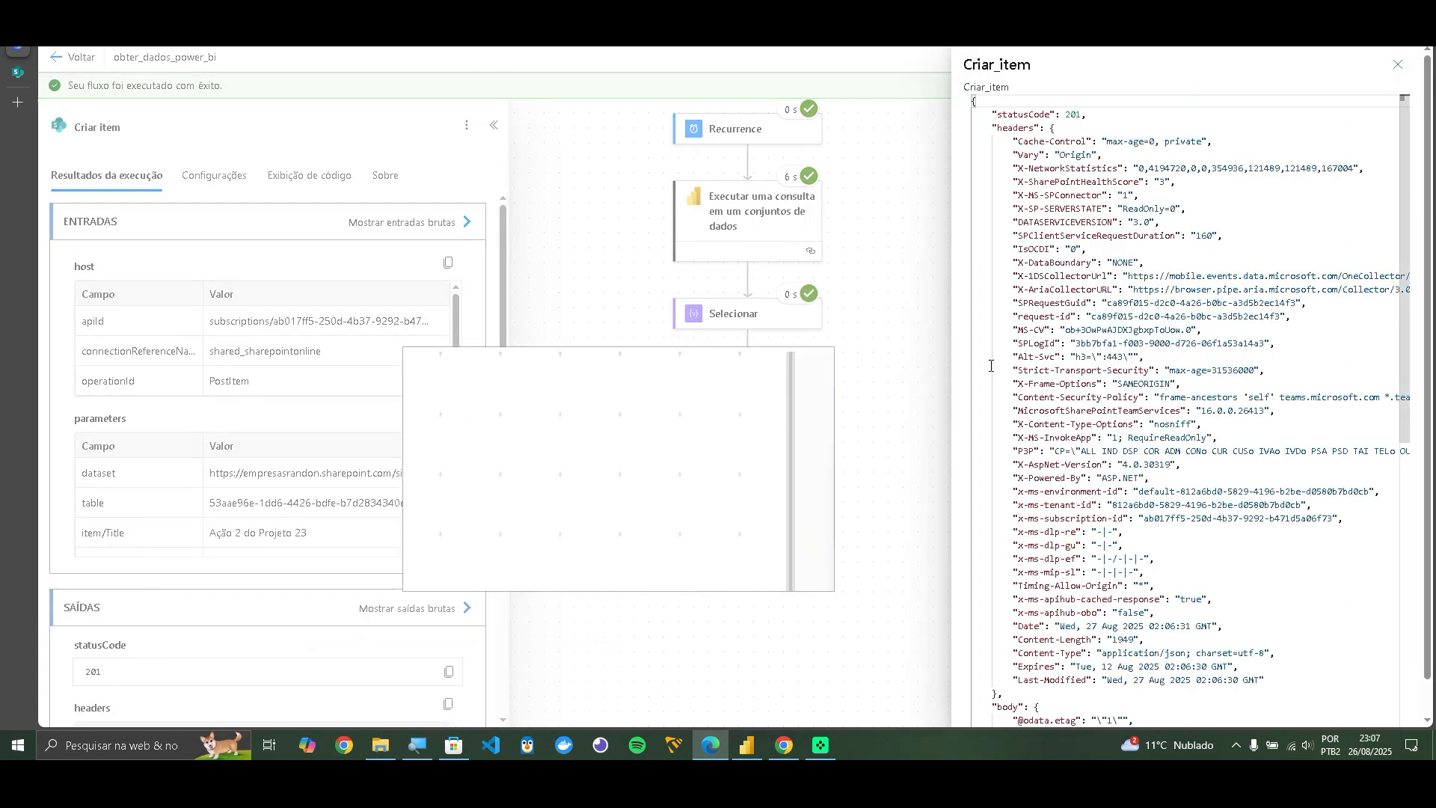
scroll(1048, 314, down, 5)
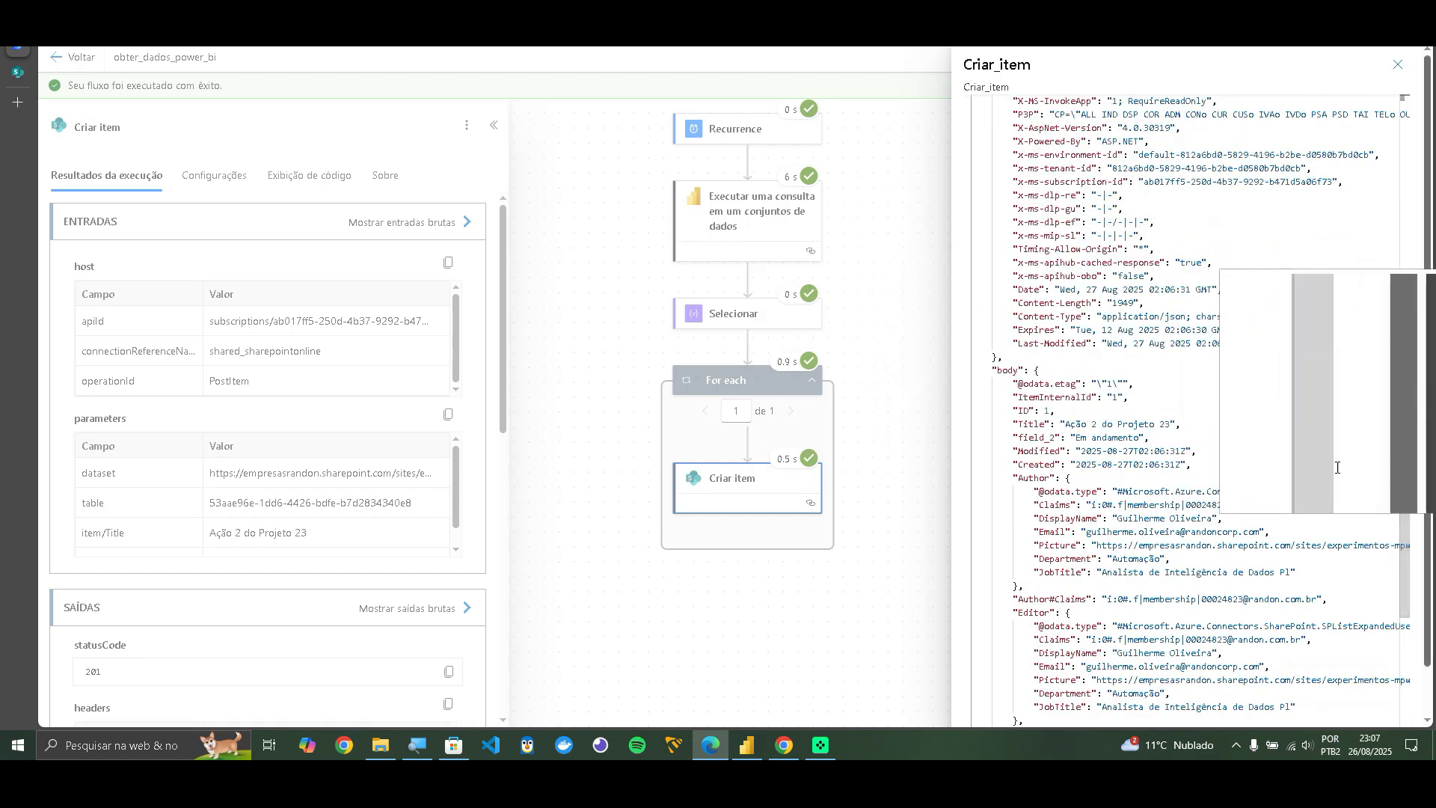
scroll(1272, 486, up, 5)
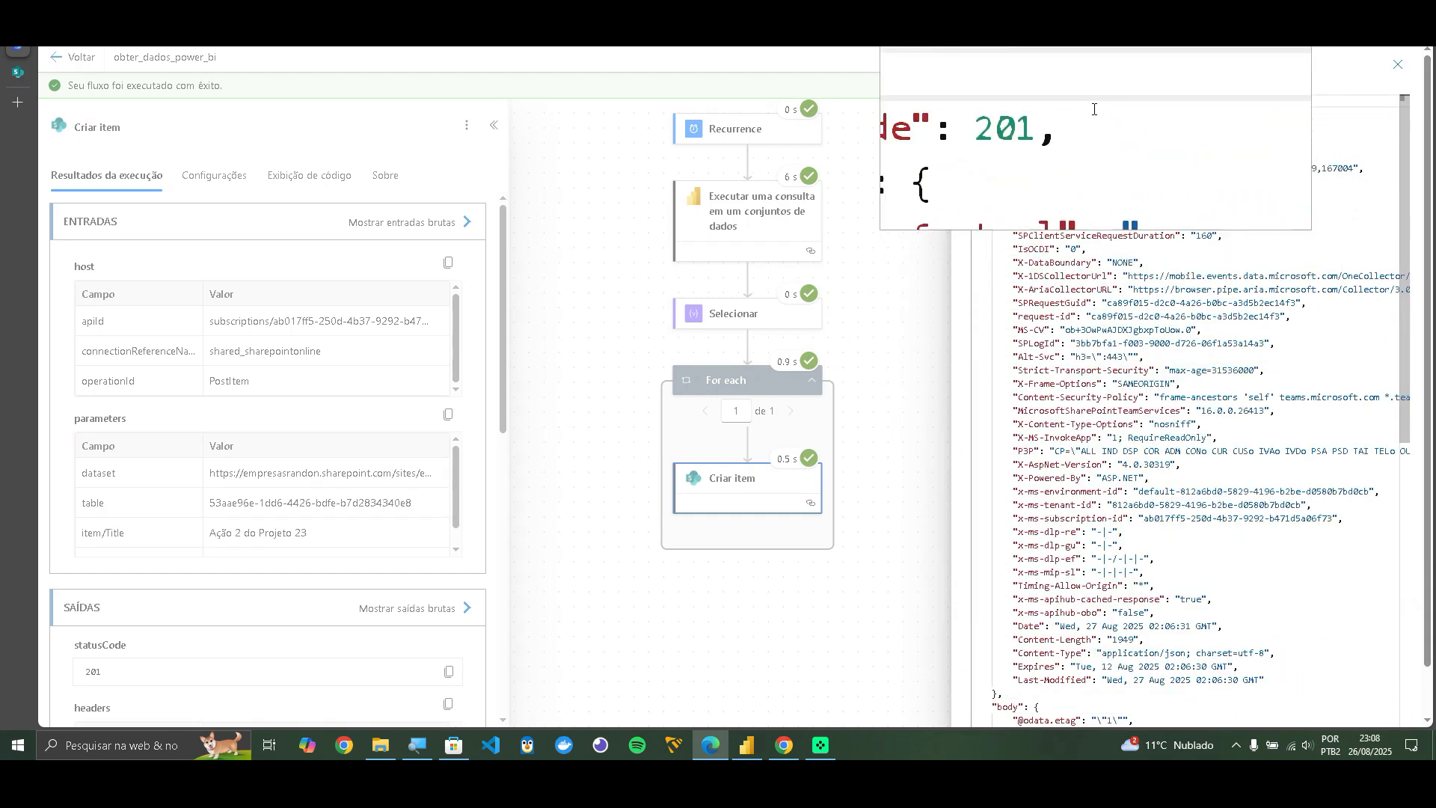
drag(1100, 118, 1085, 118)
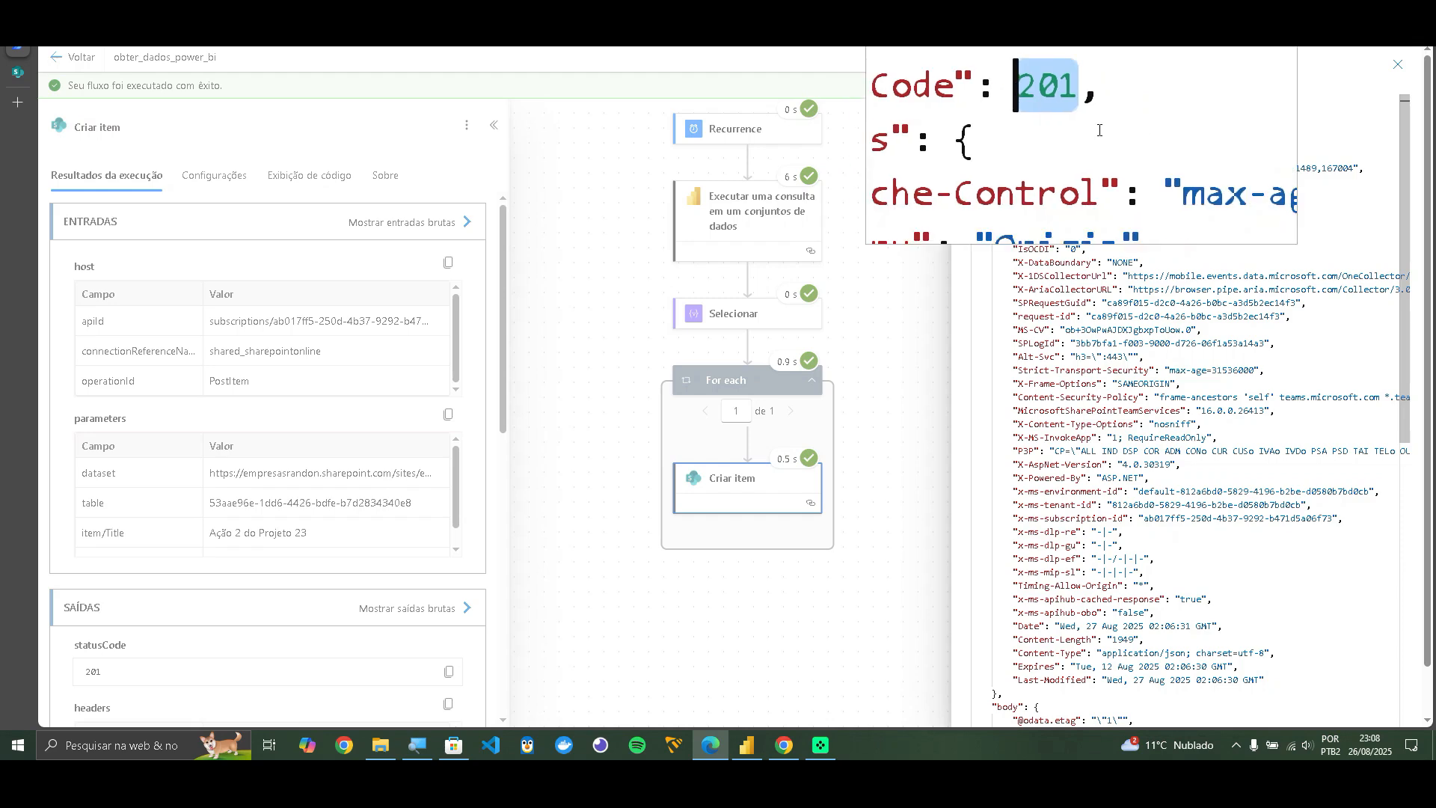
scroll(1190, 291, down, 5)
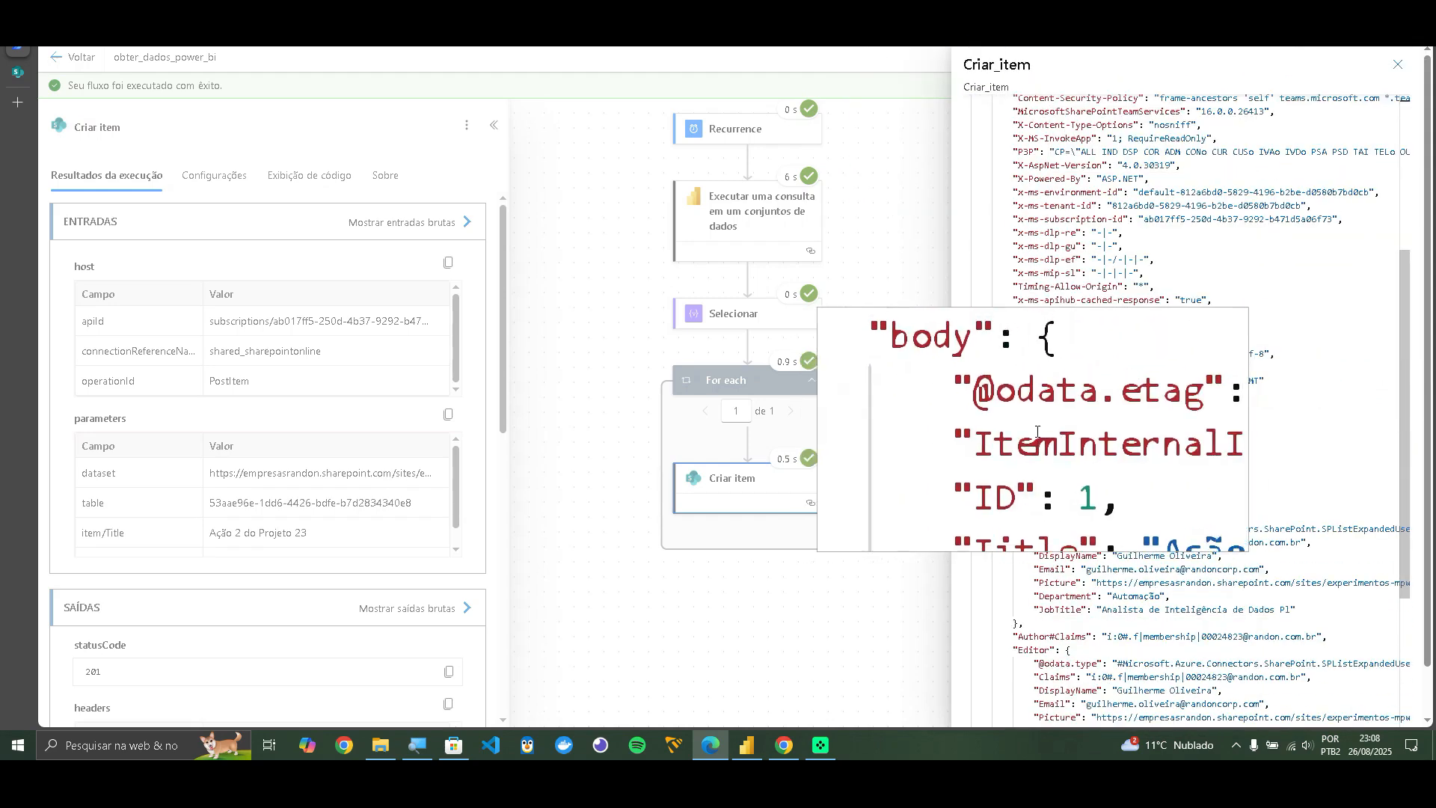
scroll(1029, 419, down, 1)
scroll(1021, 406, down, 5)
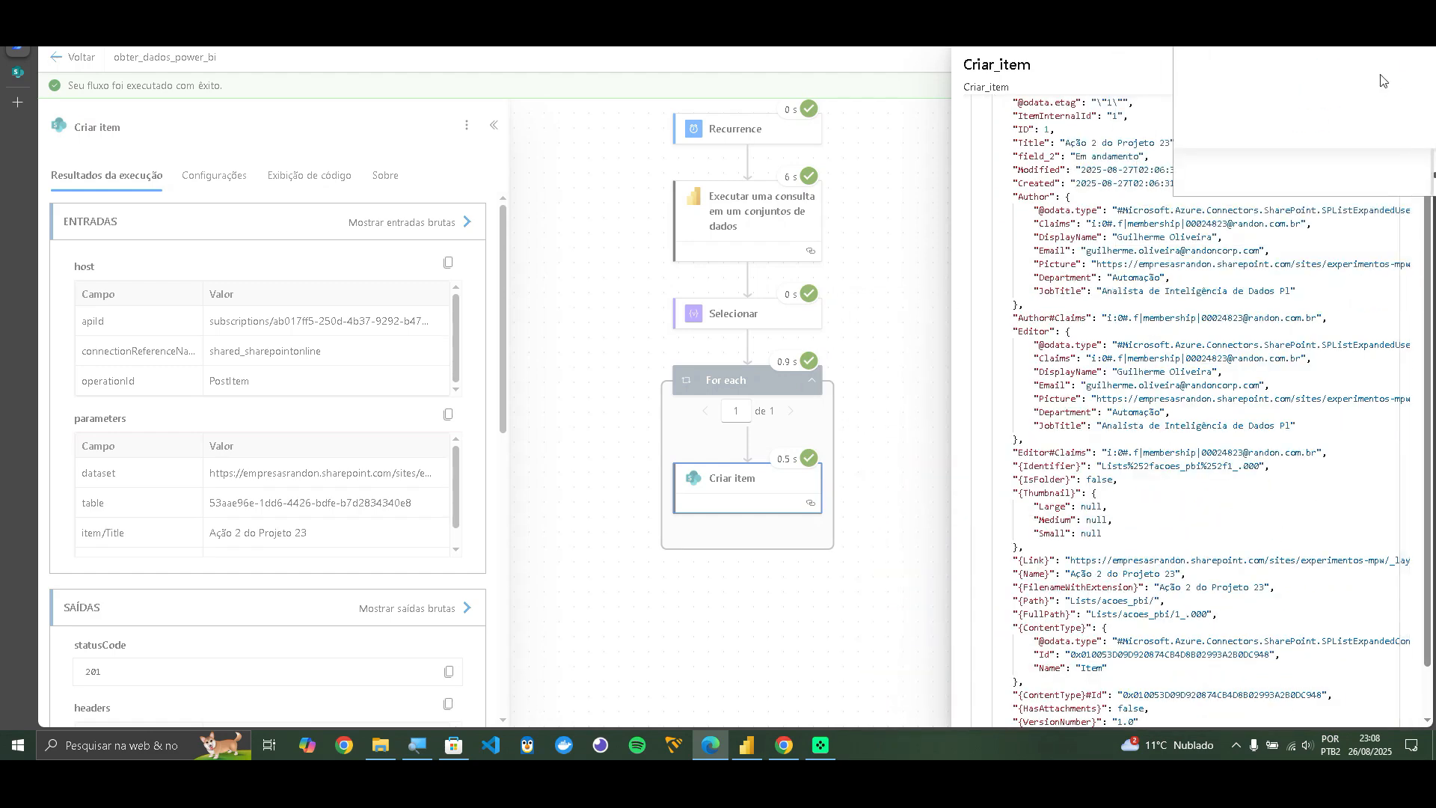
click(1424, 66)
scroll(1187, 408, up, 4)
scroll(1187, 408, down, 4)
scroll(1185, 409, up, 1)
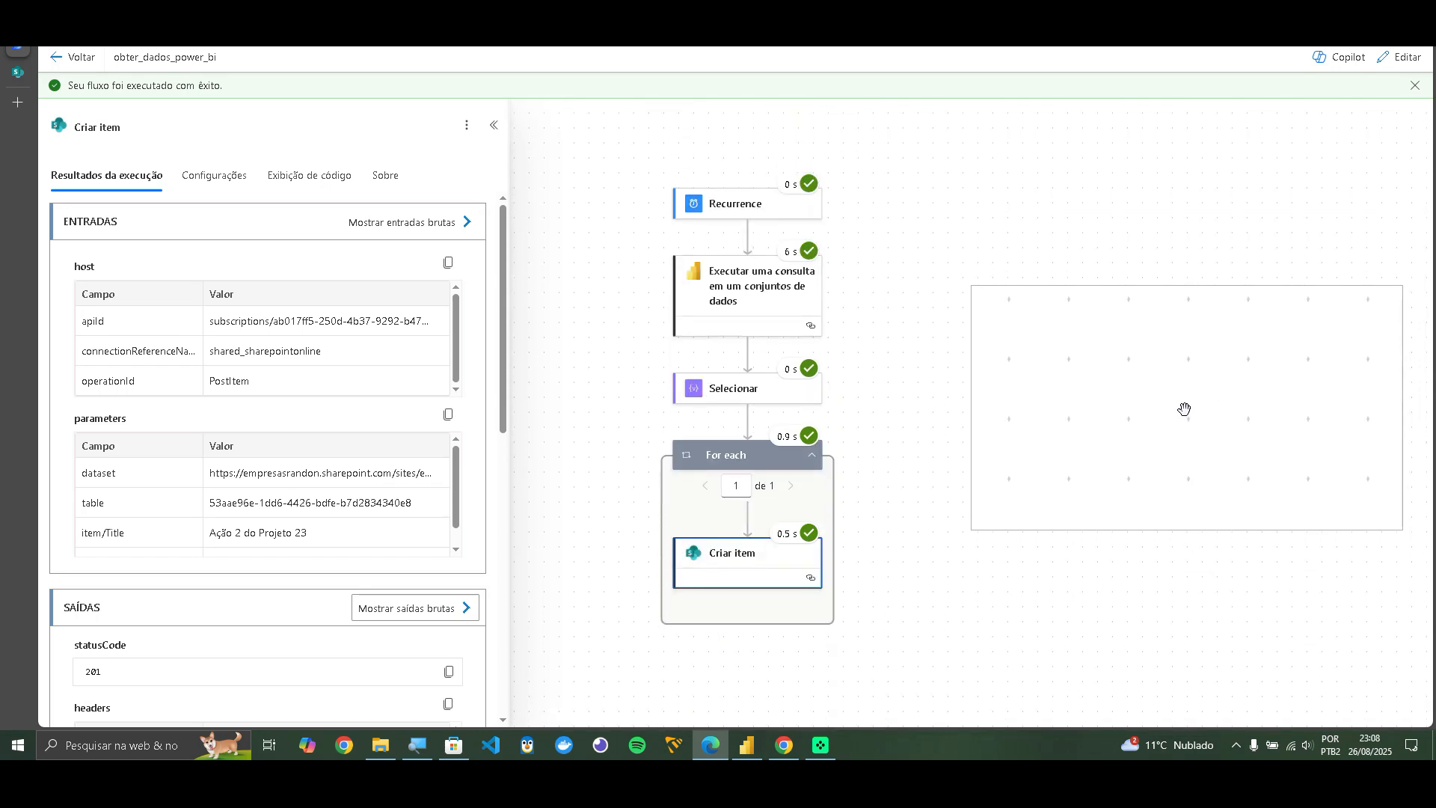